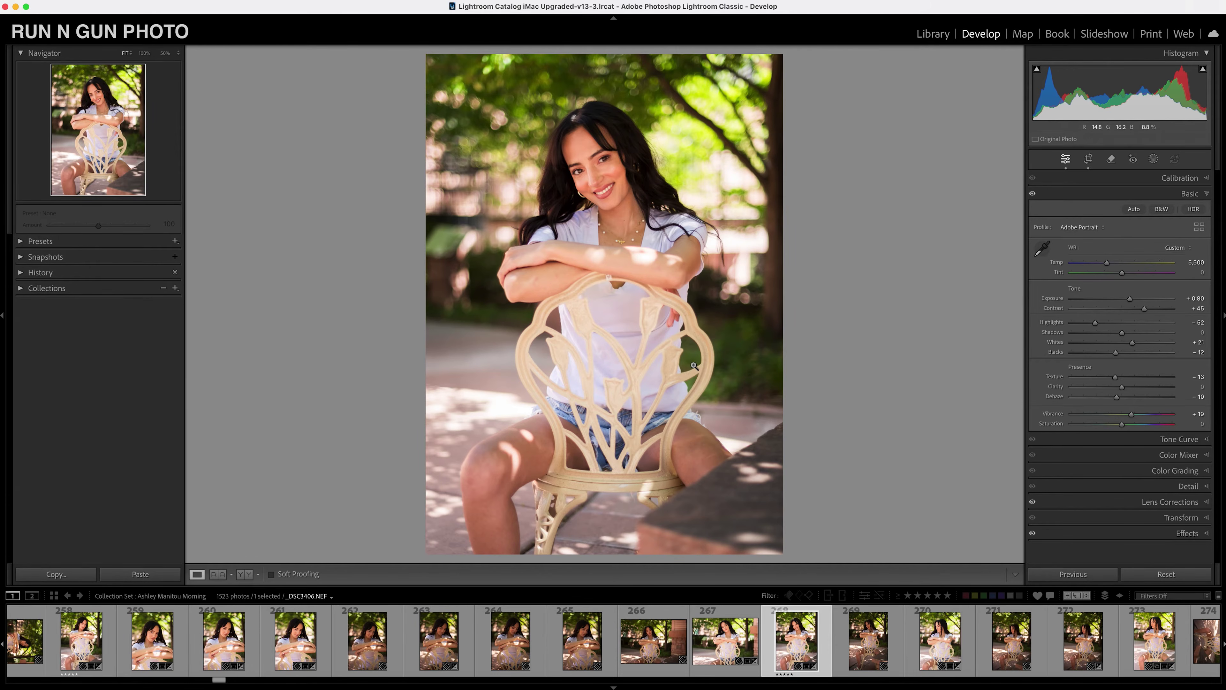
Reset all develop adjustments, including the crop, on the portrait of the woman on the chair
right_click(616, 291)
mouse_move(617, 293)
click(758, 294)
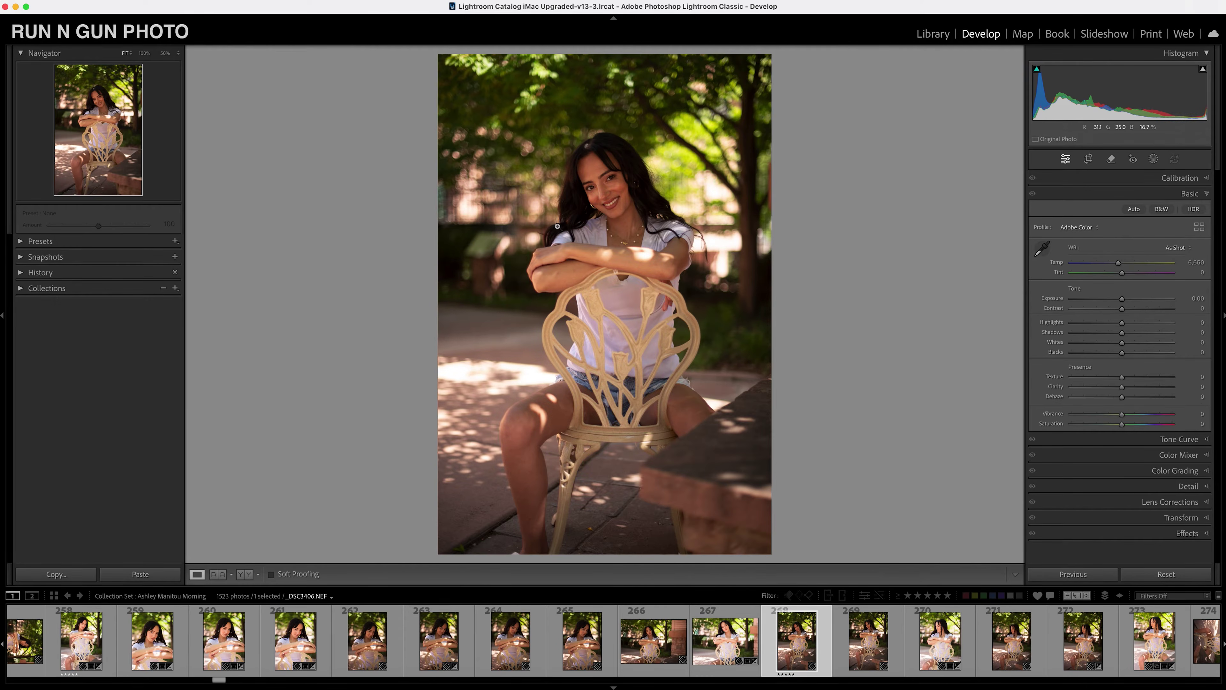
click(556, 228)
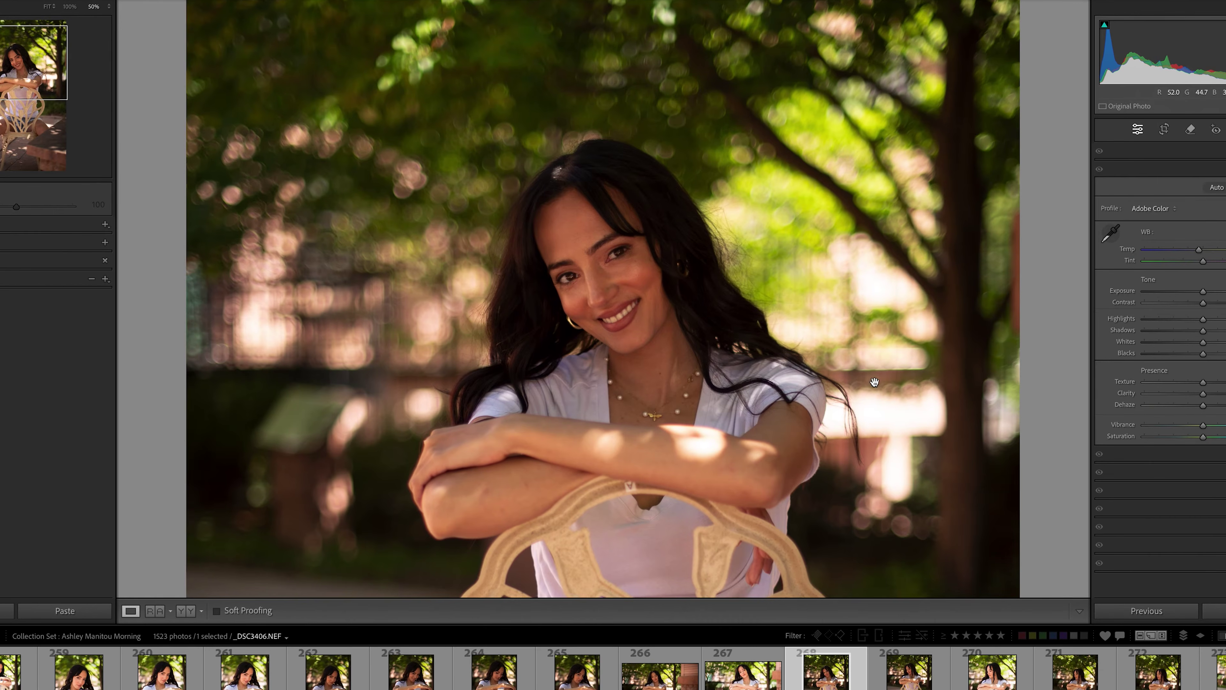
click(878, 399)
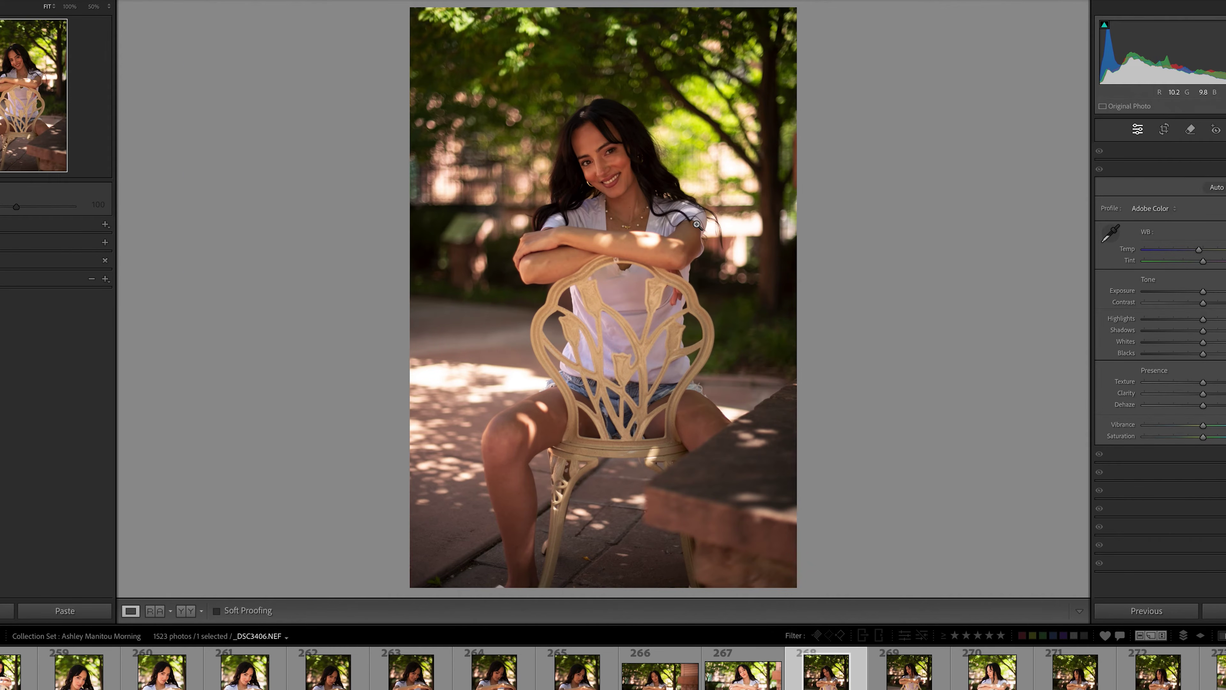
key(ctrl+z)
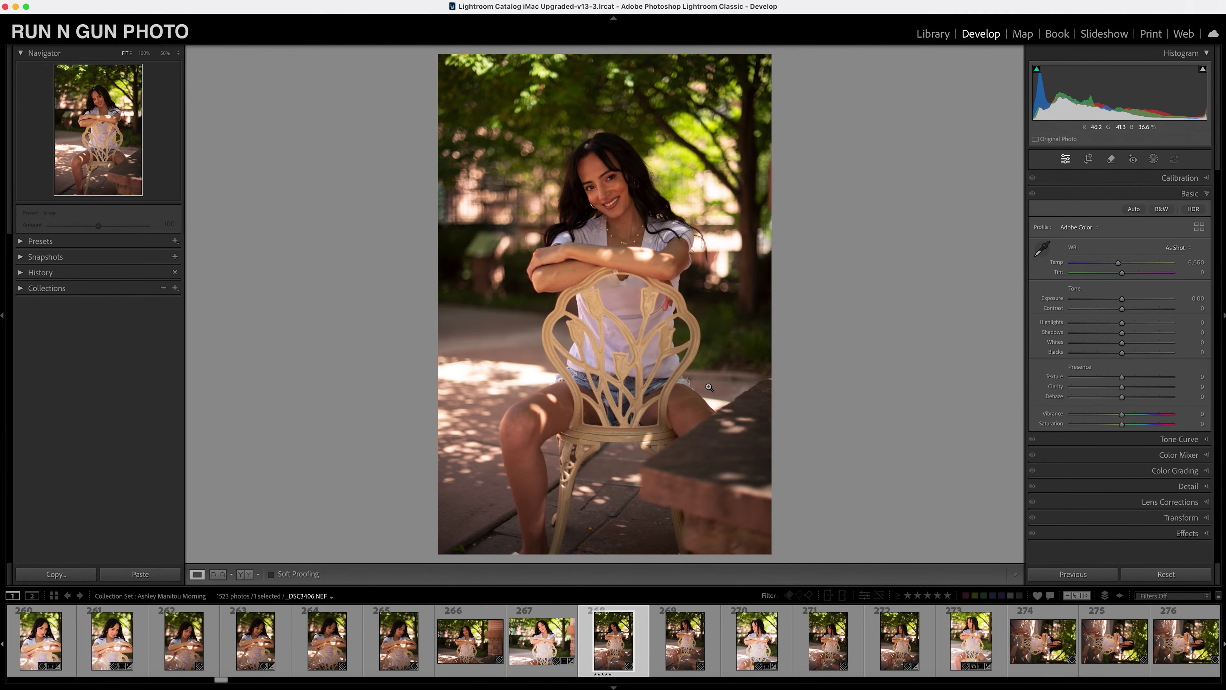
Display the file name and camera settings over the photo and inspect the subject's face and arms up close
key(i)
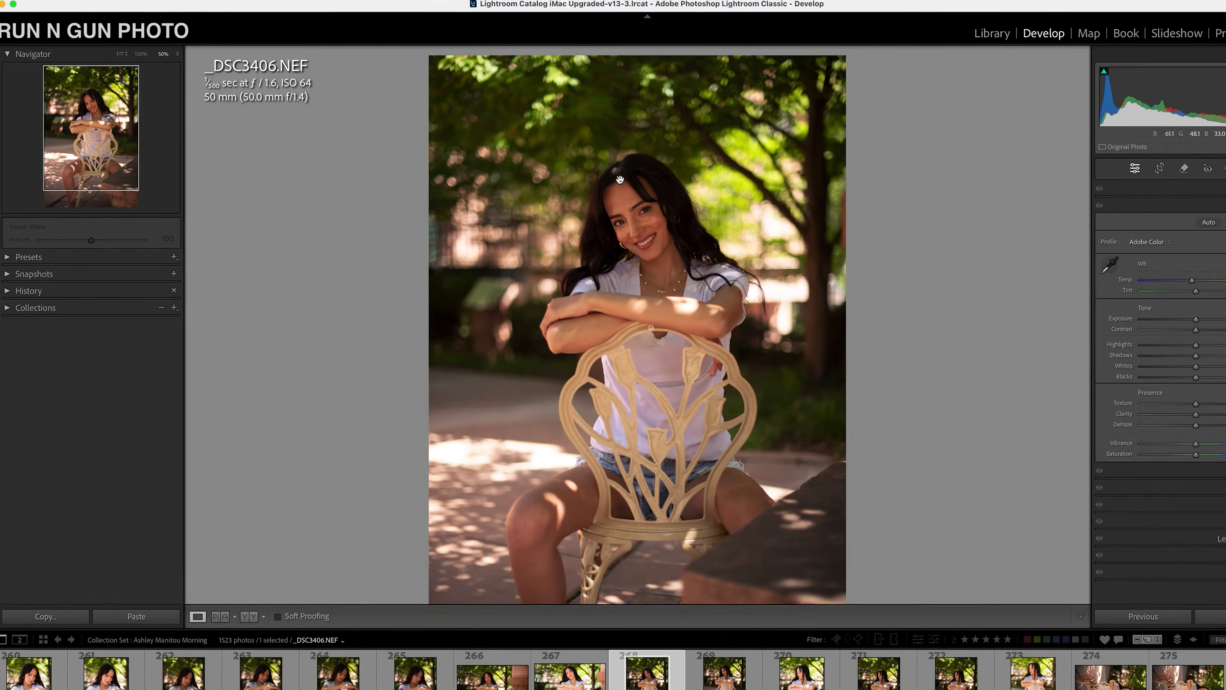
click(794, 256)
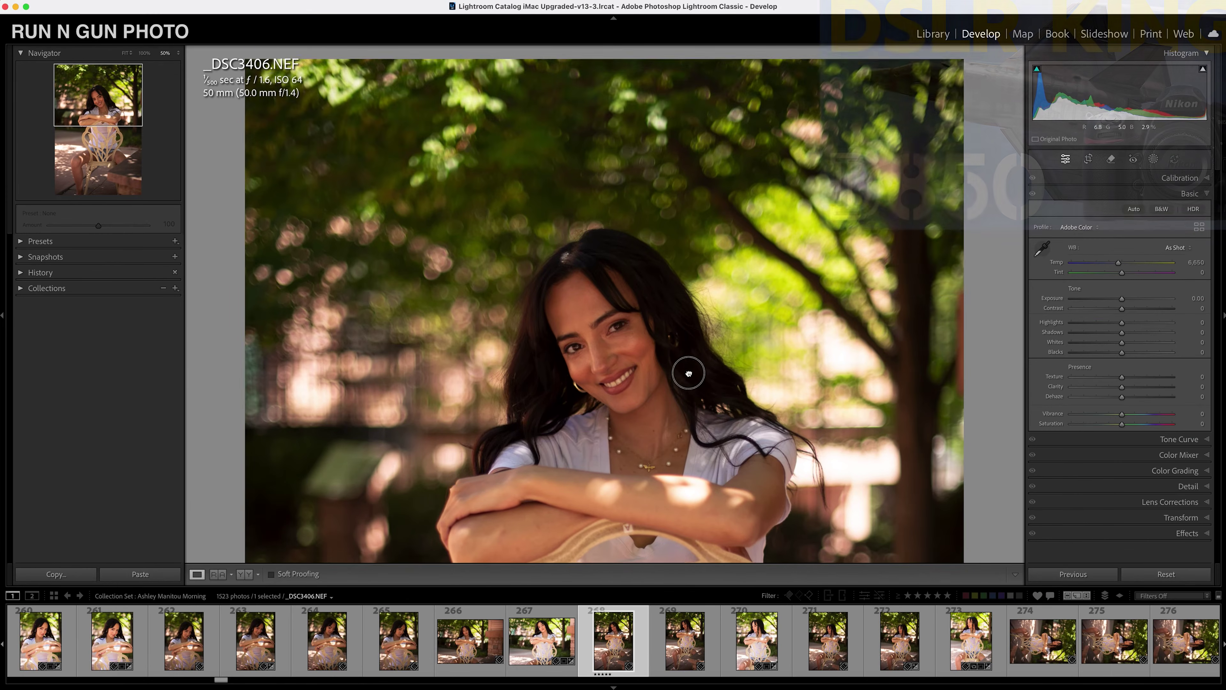
drag(689, 382, 690, 271)
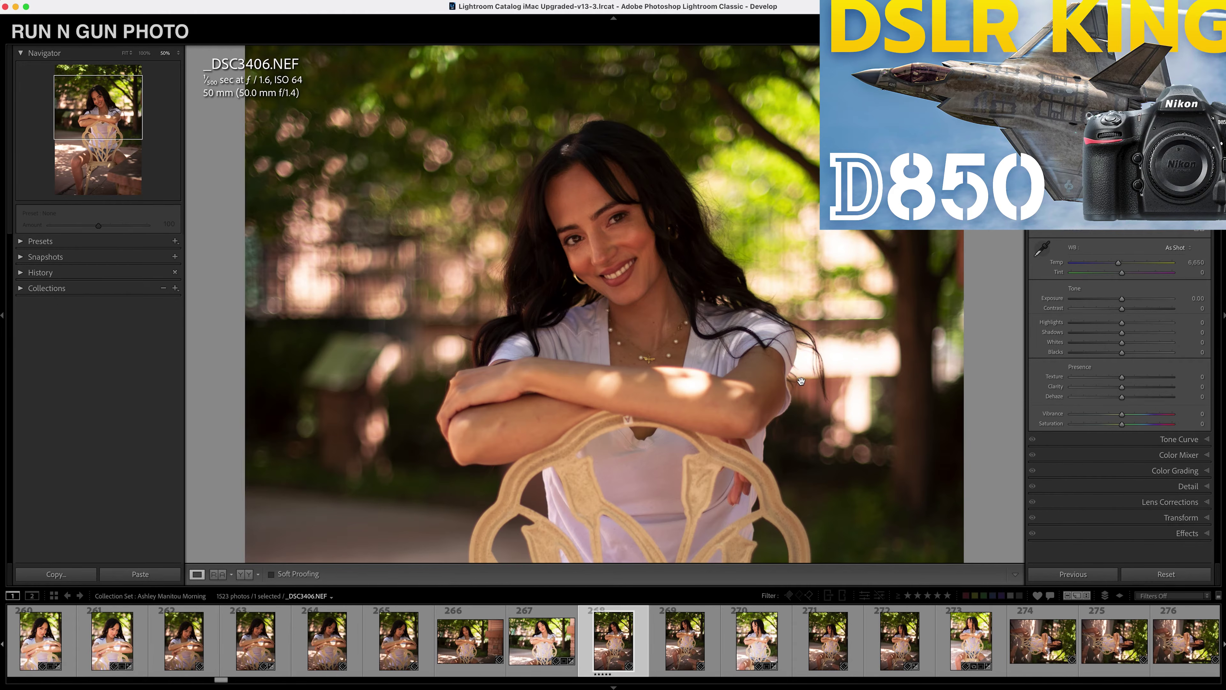
drag(826, 444, 823, 251)
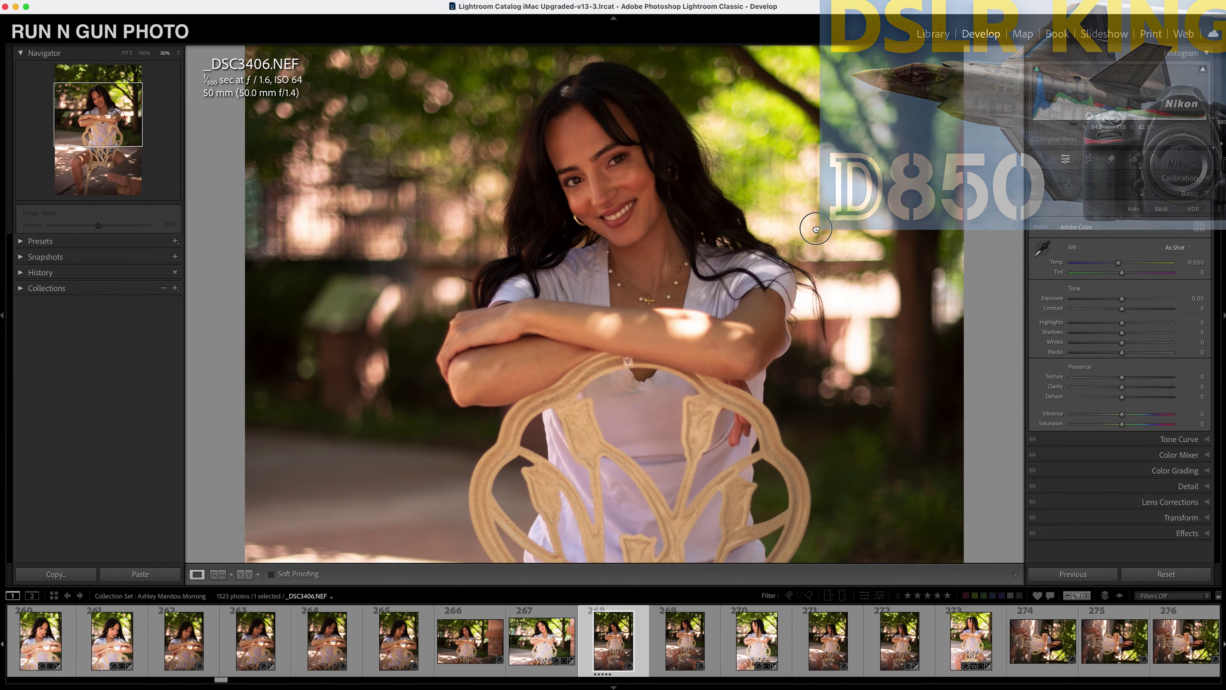
scroll(822, 252, up, 2)
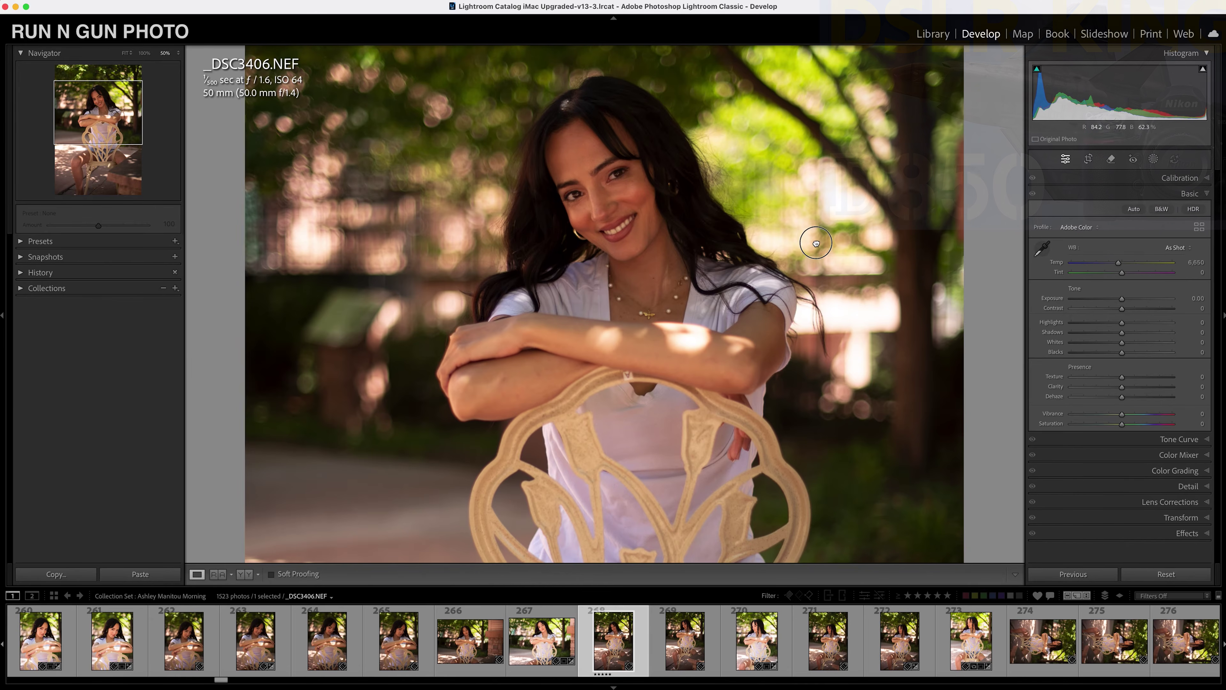
Try setting the white balance by sampling the subject's white shirt near the collar as the neutral target
click(874, 435)
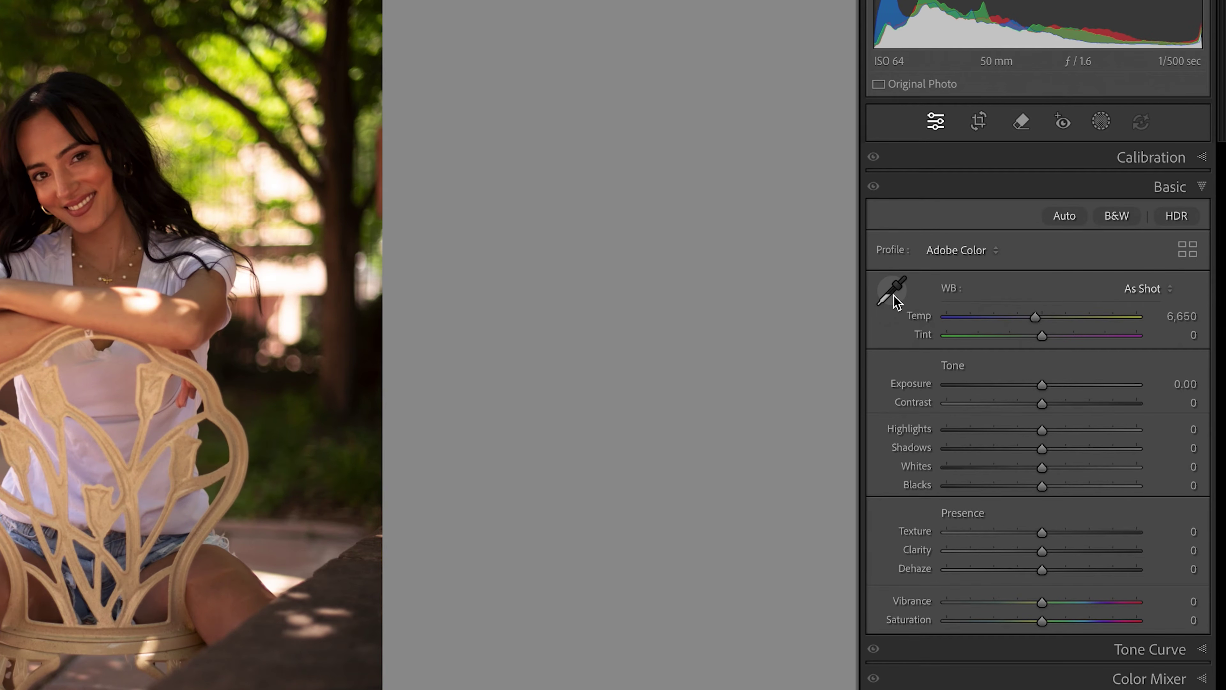
click(892, 293)
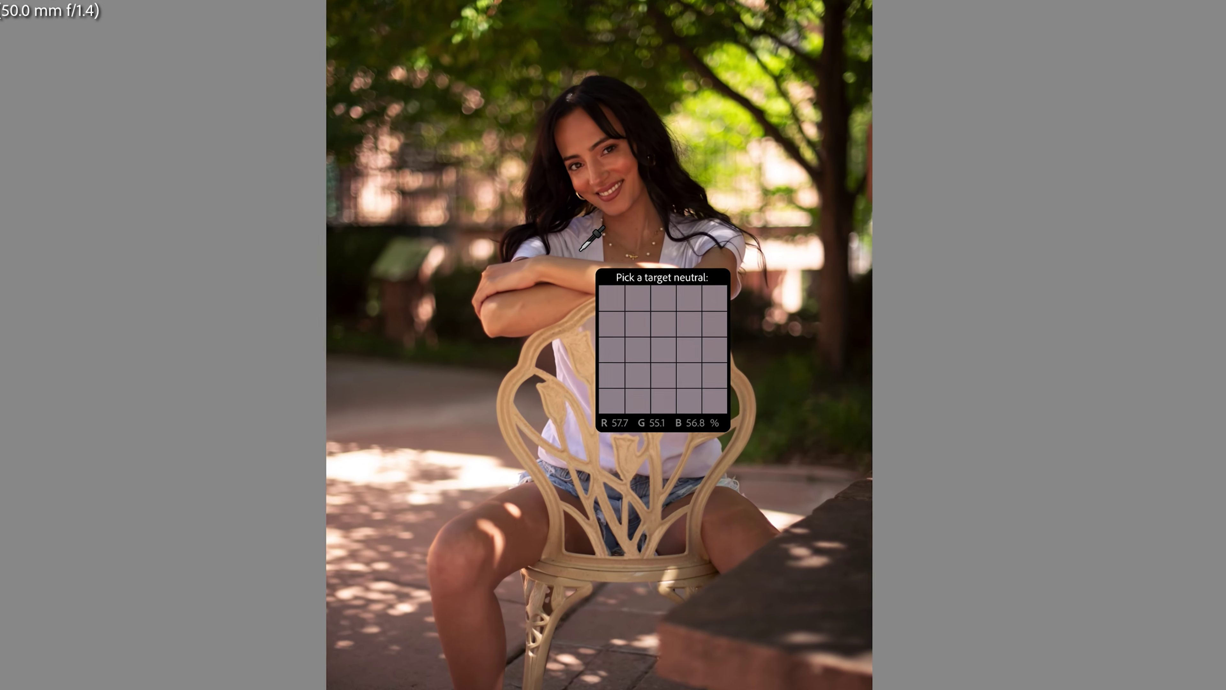
click(581, 251)
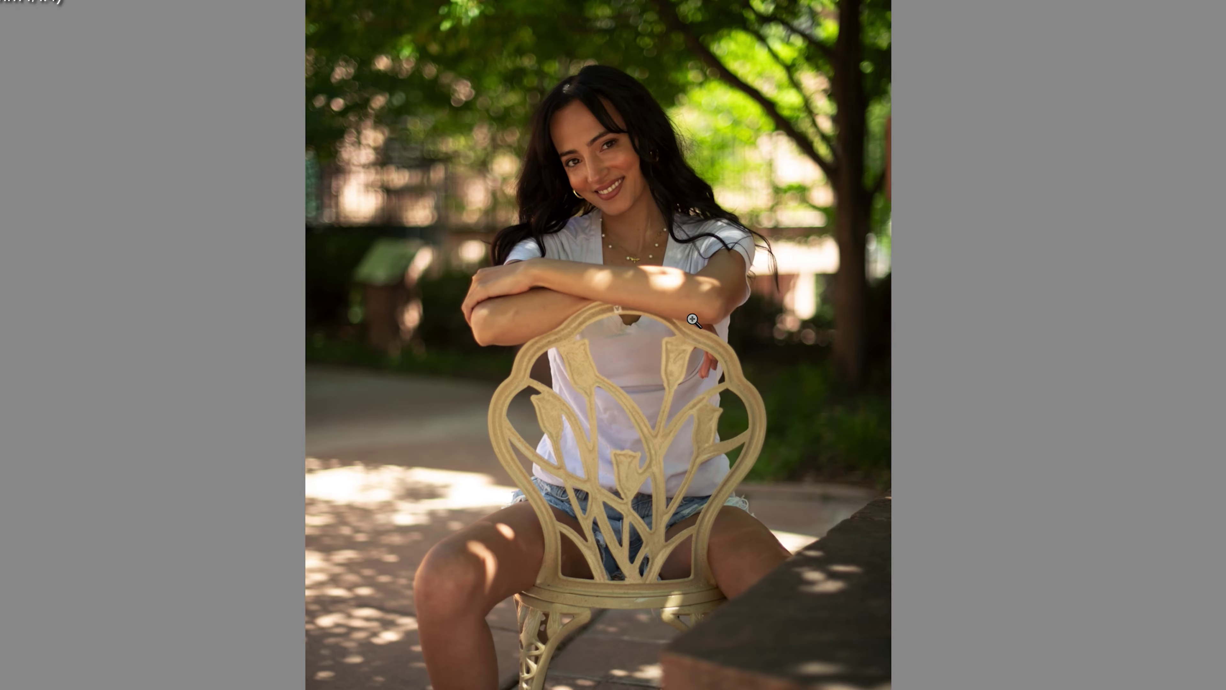
Set the white balance by sampling the gray pavement beside the chair as the neutral target
click(565, 249)
drag(582, 460, 578, 310)
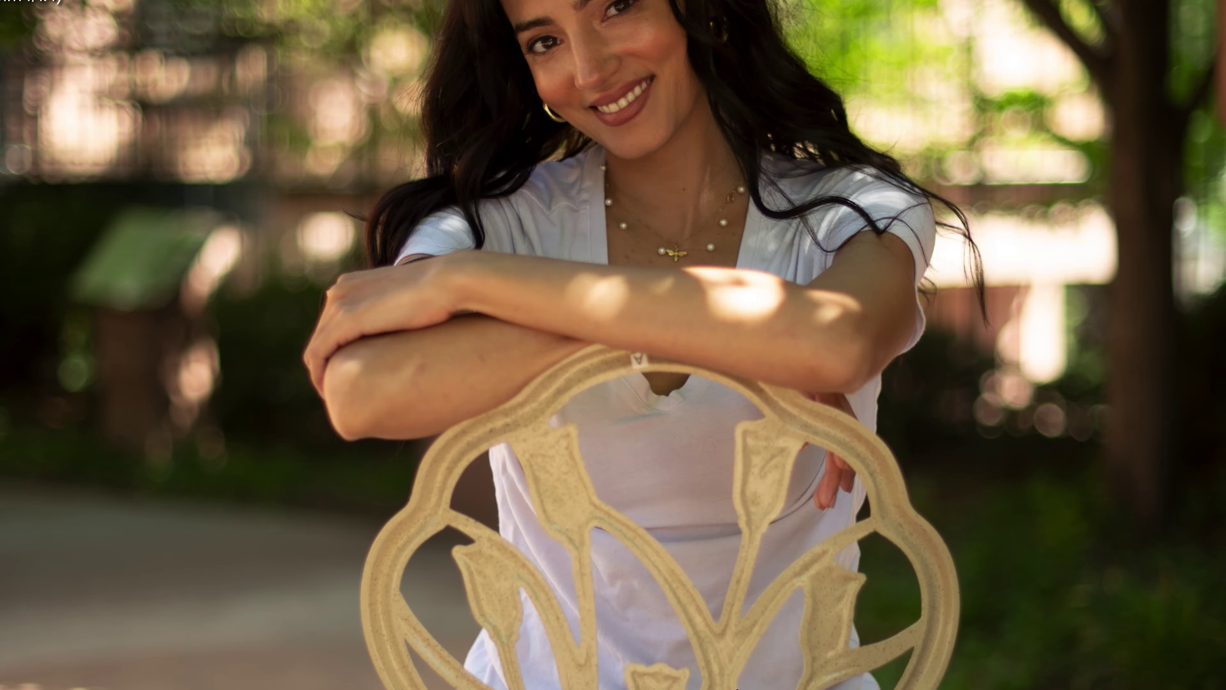
key(w)
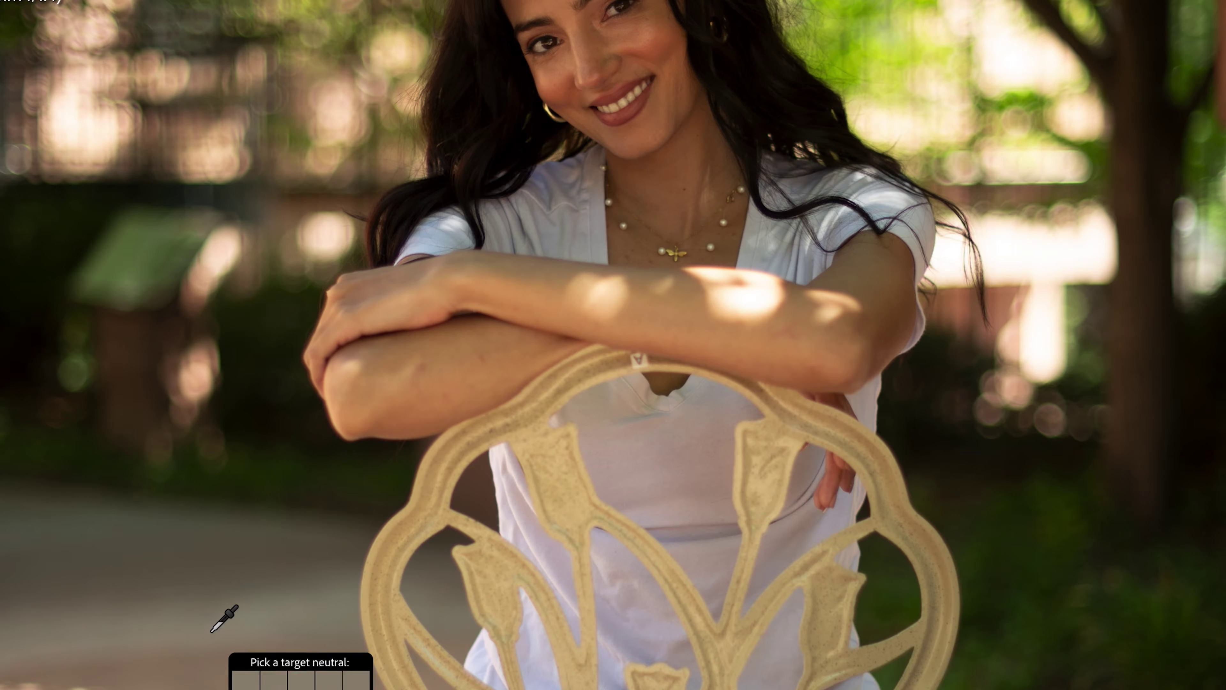
click(196, 630)
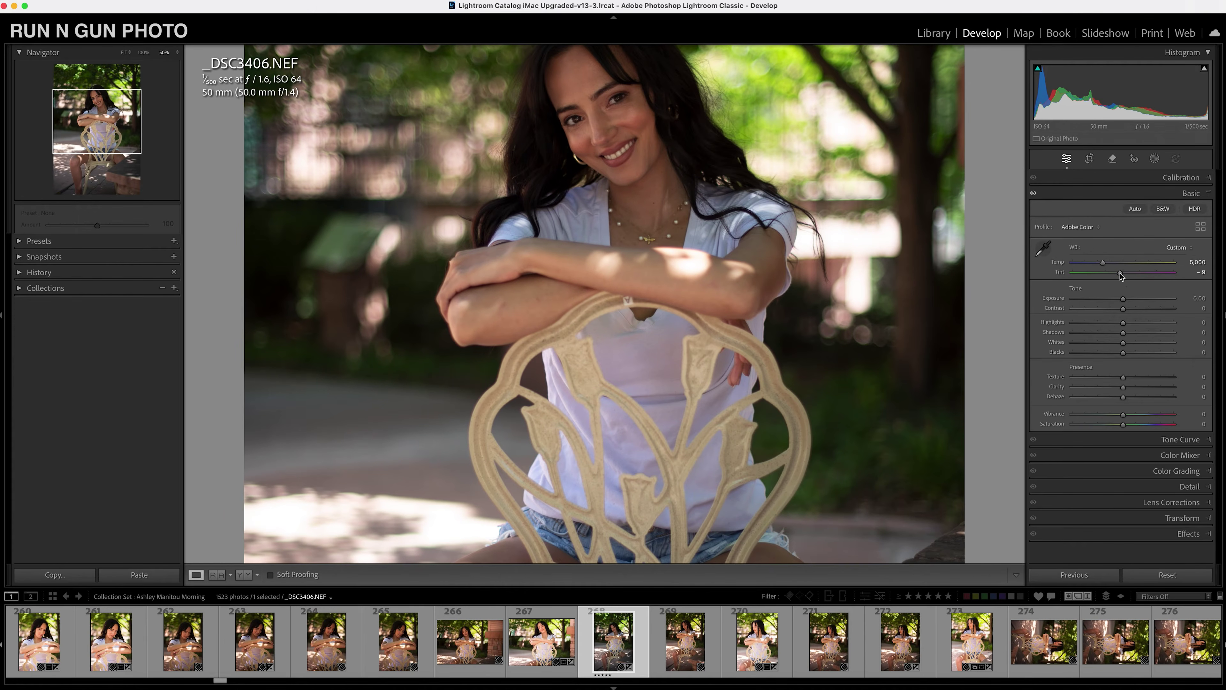
Fine-tune the white balance to a temperature of 5,567 and a tint of -4
drag(1103, 265, 1100, 272)
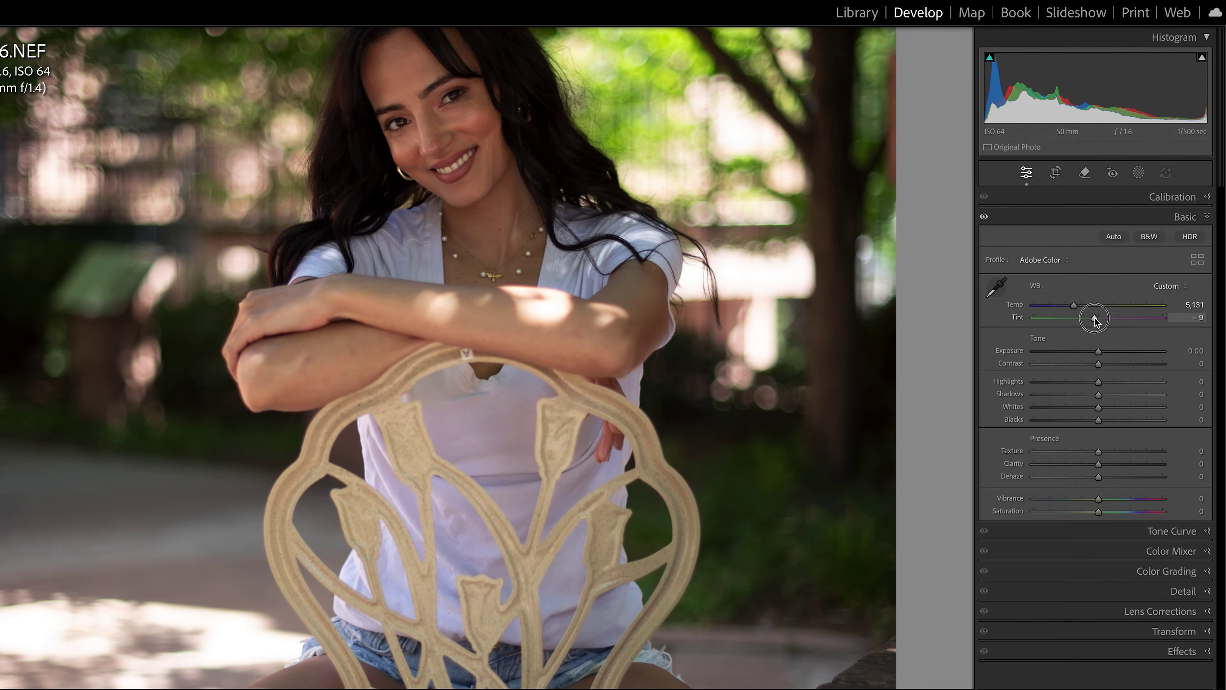
drag(1095, 317, 1096, 318)
drag(1095, 318, 1080, 308)
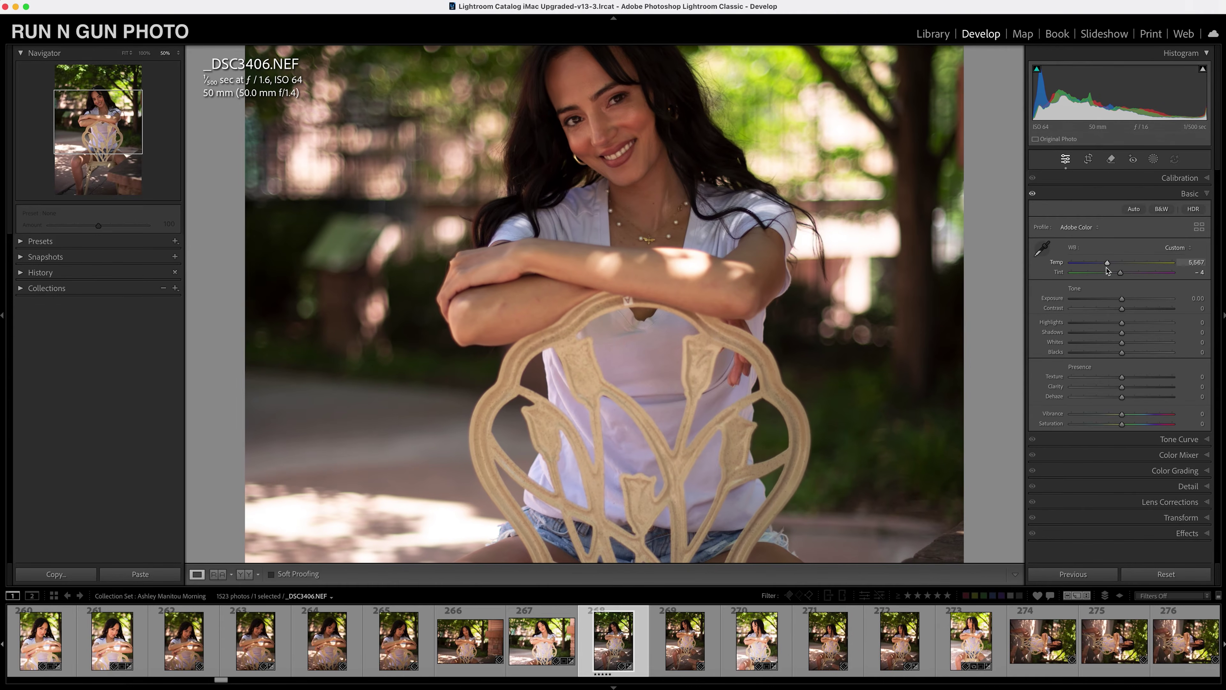
Brighten the portrait with an exposure of +0.75 and set the contrast to +8
click(668, 167)
click(665, 183)
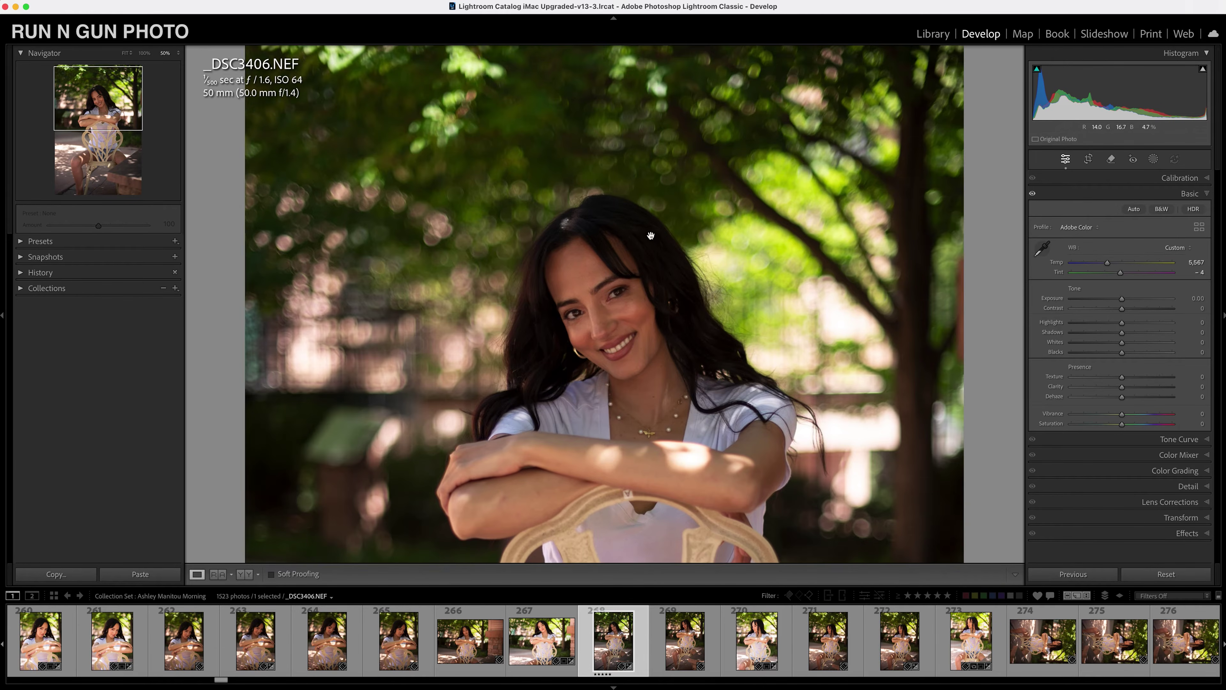
drag(613, 268, 649, 212)
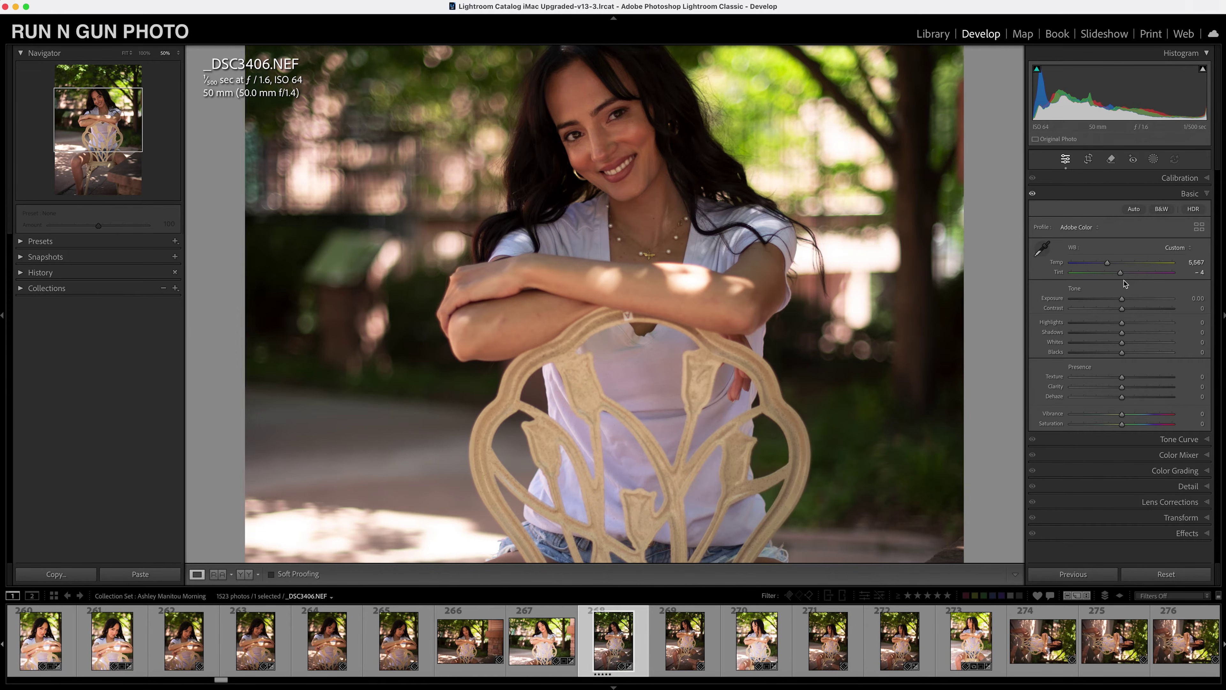
scroll(911, 356, up, 2)
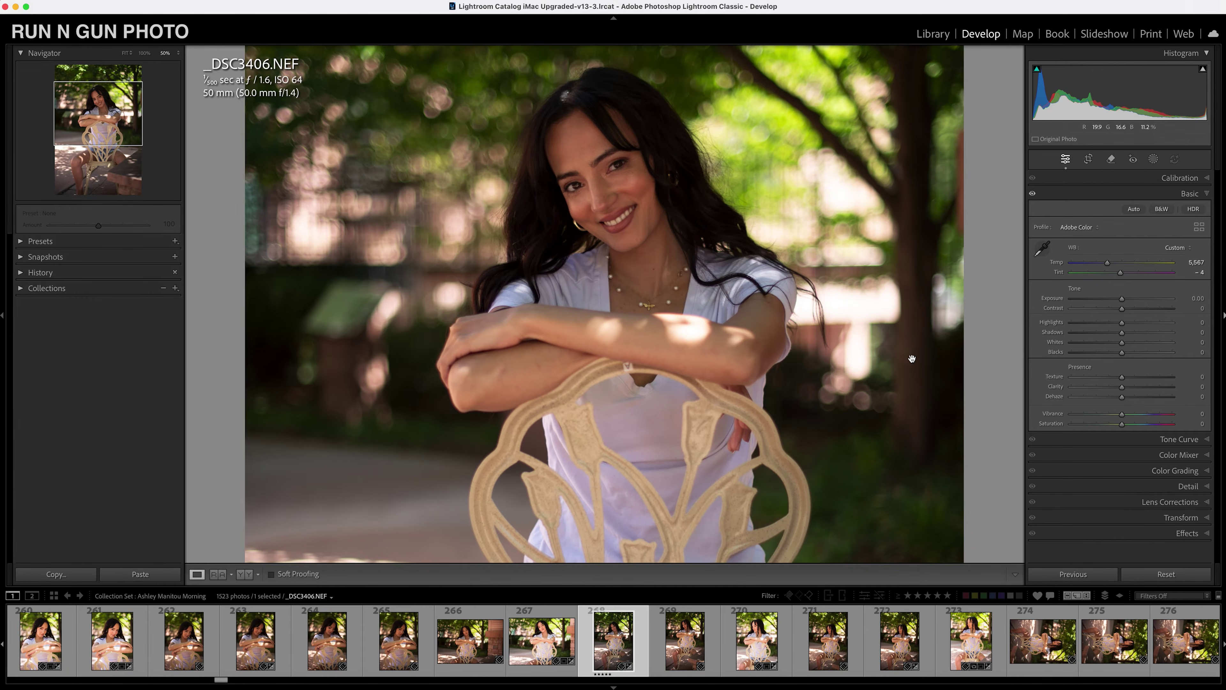
click(911, 348)
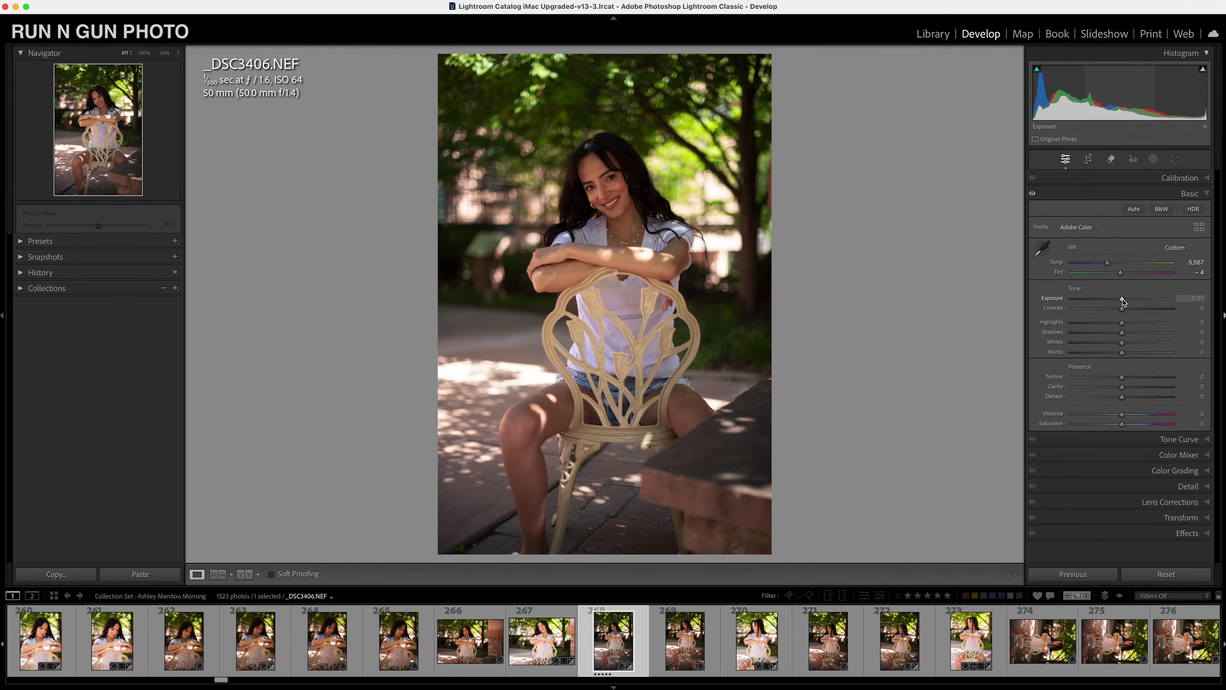
drag(1122, 302, 1128, 302)
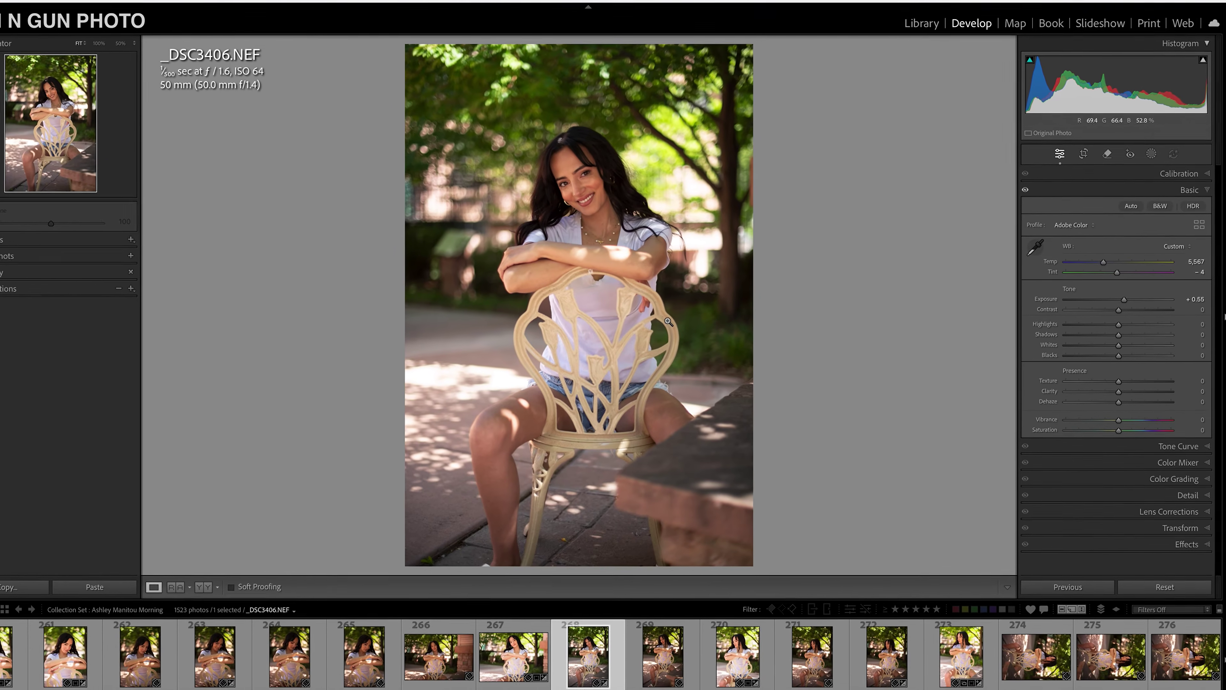
drag(1124, 302, 1119, 306)
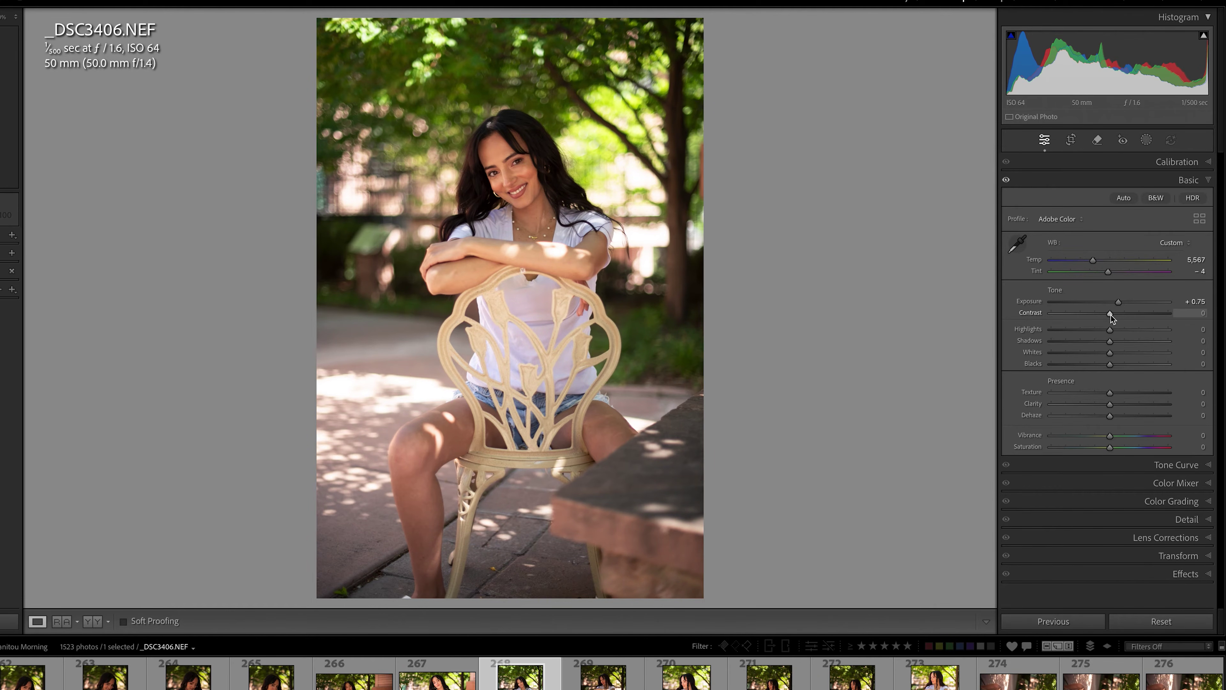
drag(1110, 313, 1114, 317)
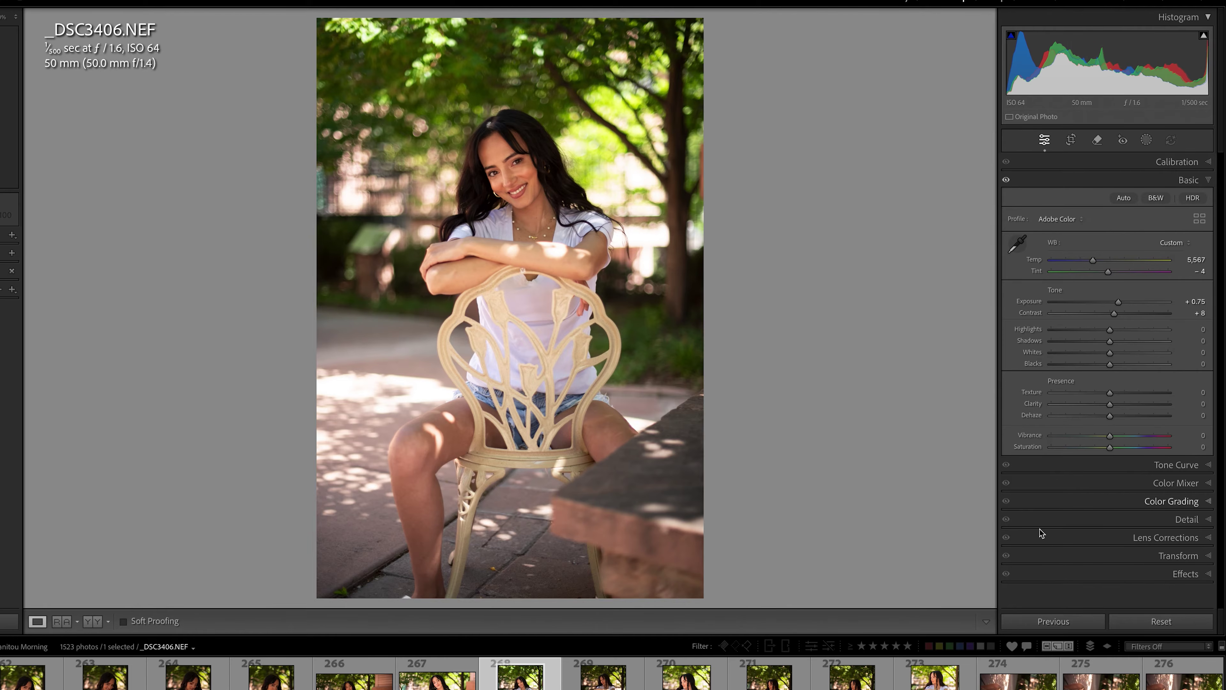
Lower the highlights to -68 while checking the sunlit spots on the subject's arms
drag(603, 333, 591, 243)
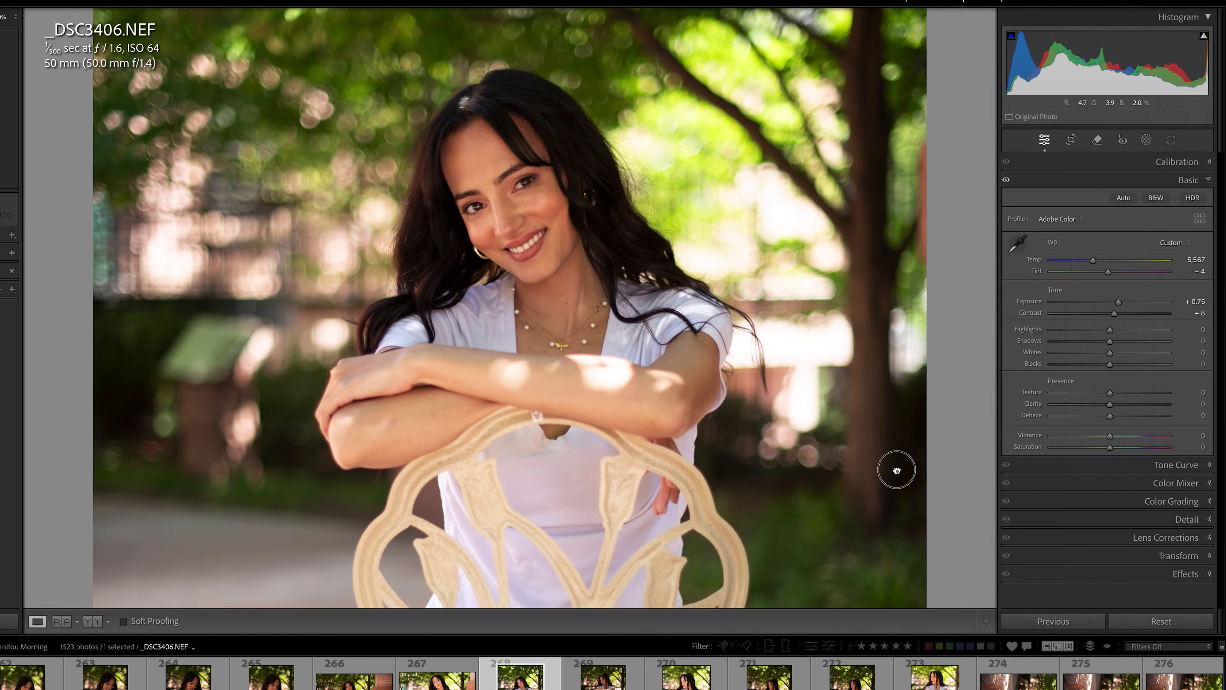
scroll(892, 468, down, 1)
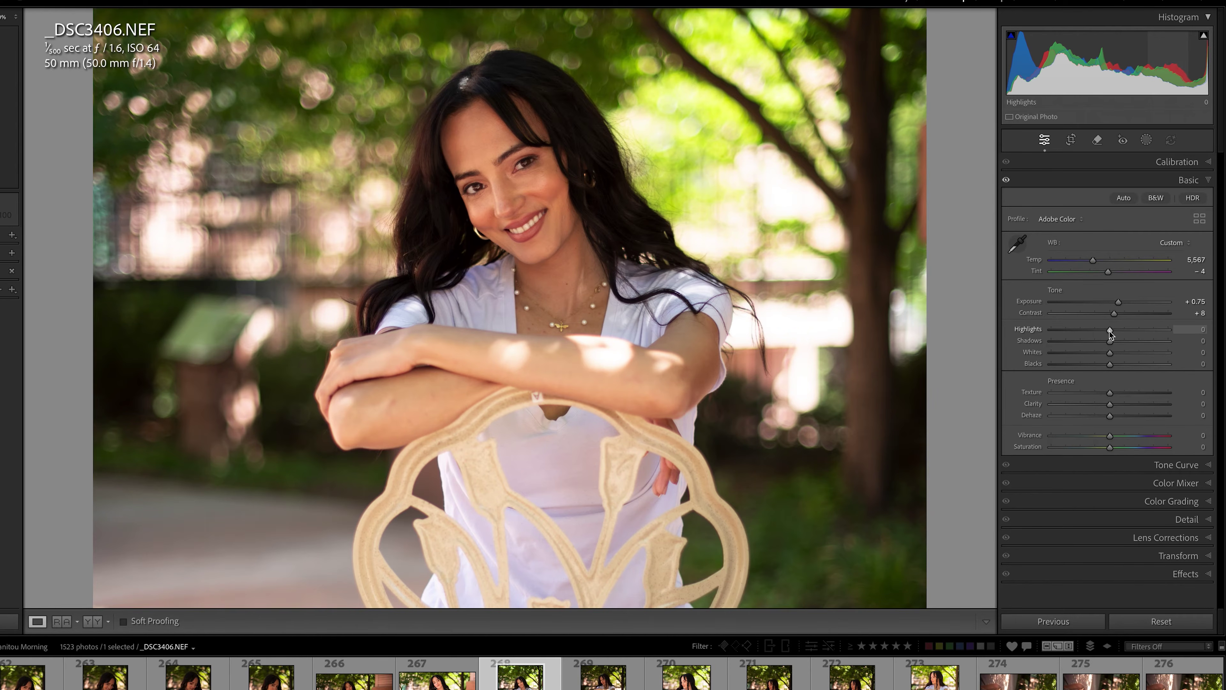
drag(1111, 332, 1077, 347)
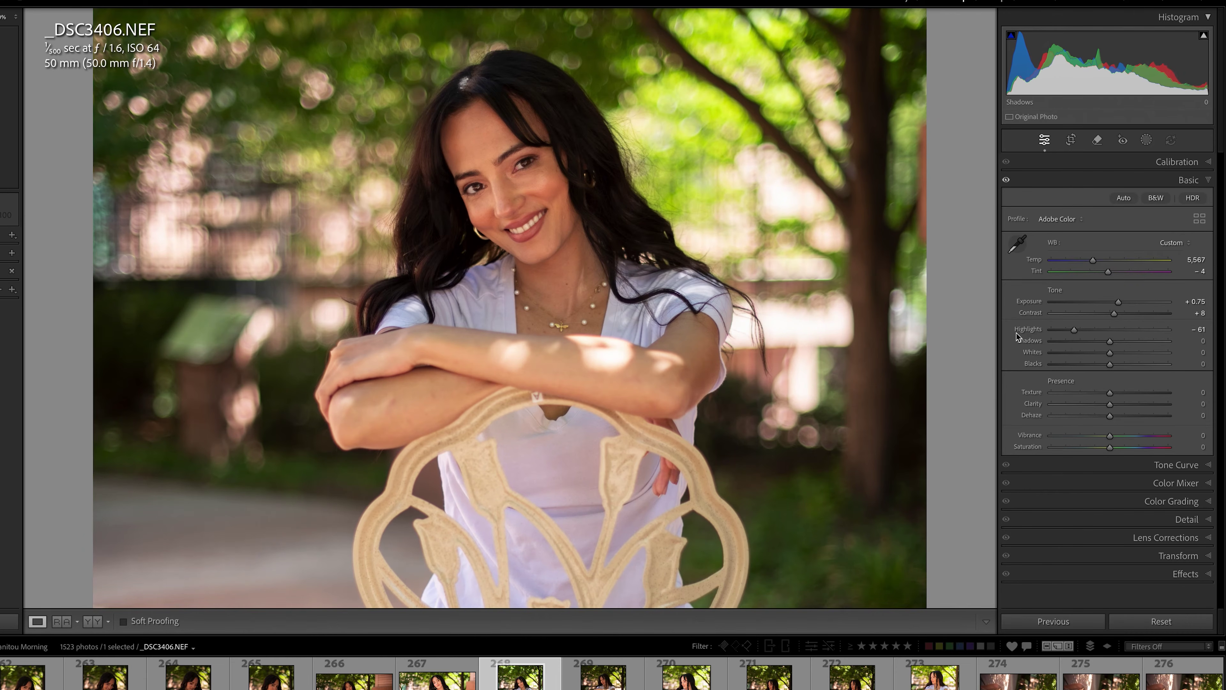
mouse_move(1075, 330)
mouse_down()
mouse_move(1033, 330)
mouse_move(1070, 340)
mouse_up()
Raise the shadows to +34 and check the dark hair and face both up close and in the full frame
scroll(829, 392, down, 1)
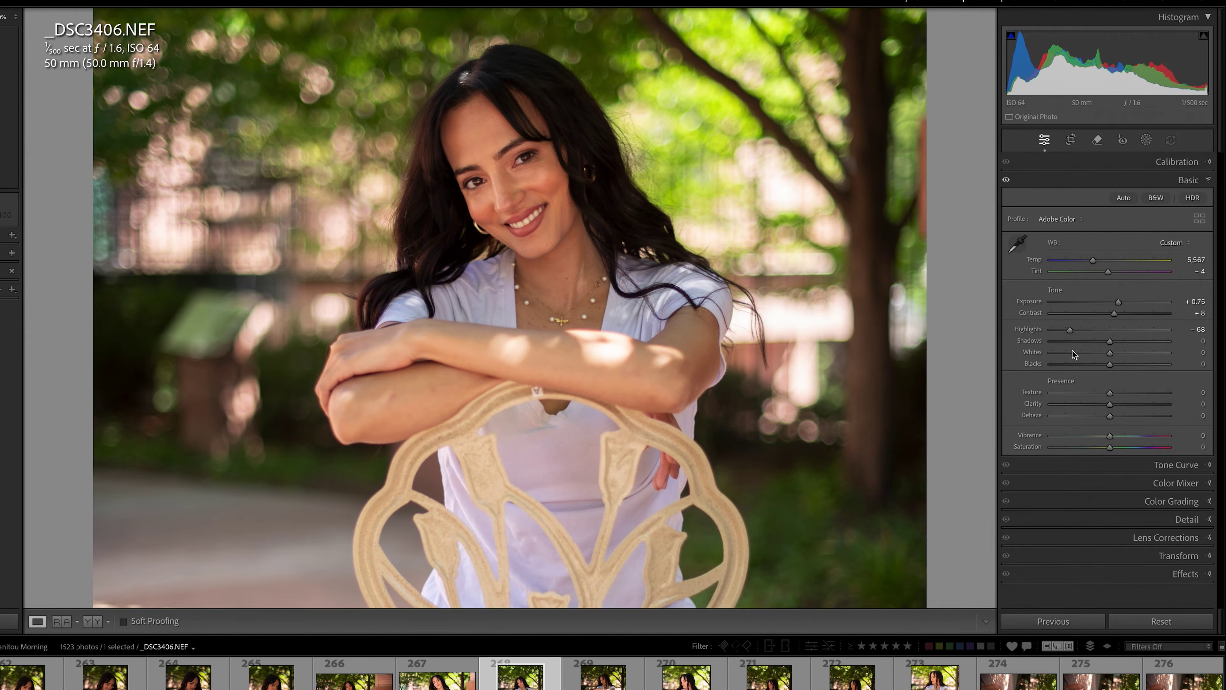
drag(1111, 342, 1125, 342)
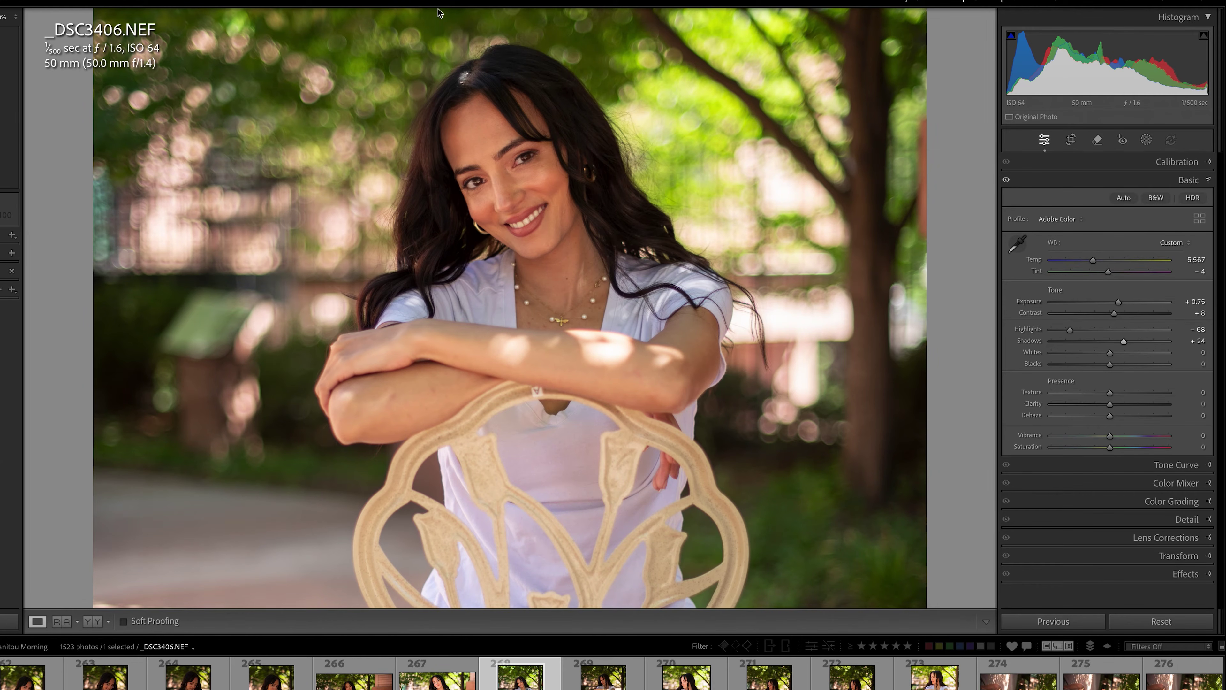
key(z)
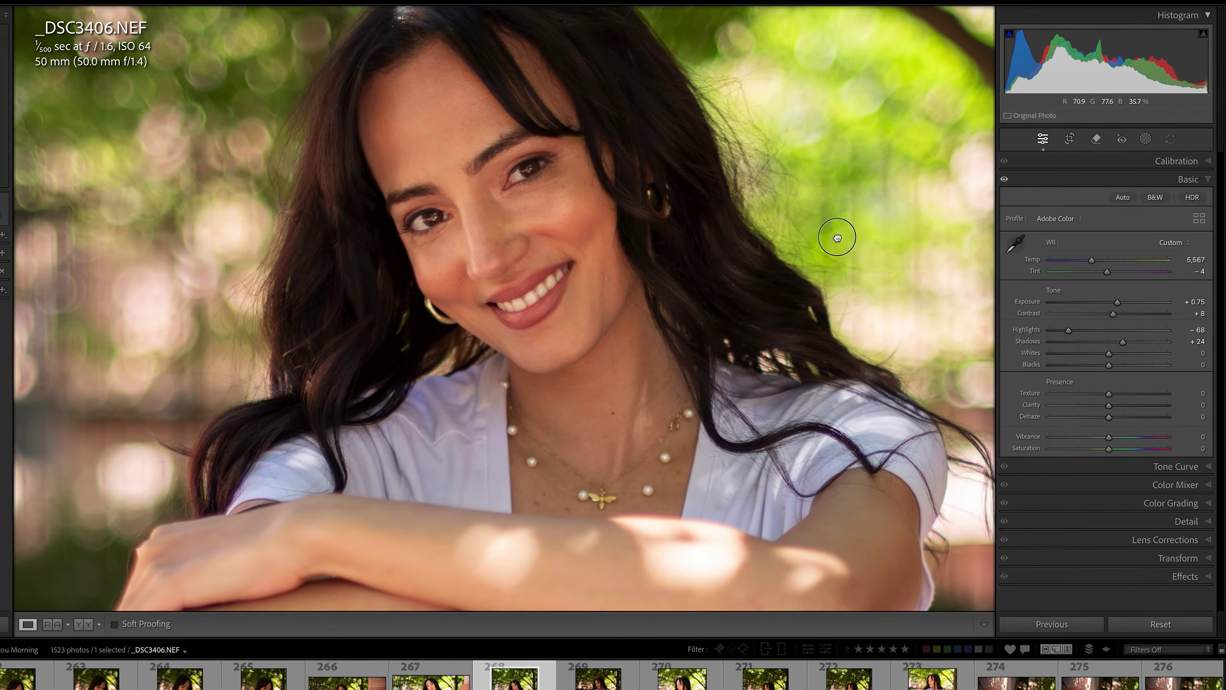
drag(845, 235, 821, 287)
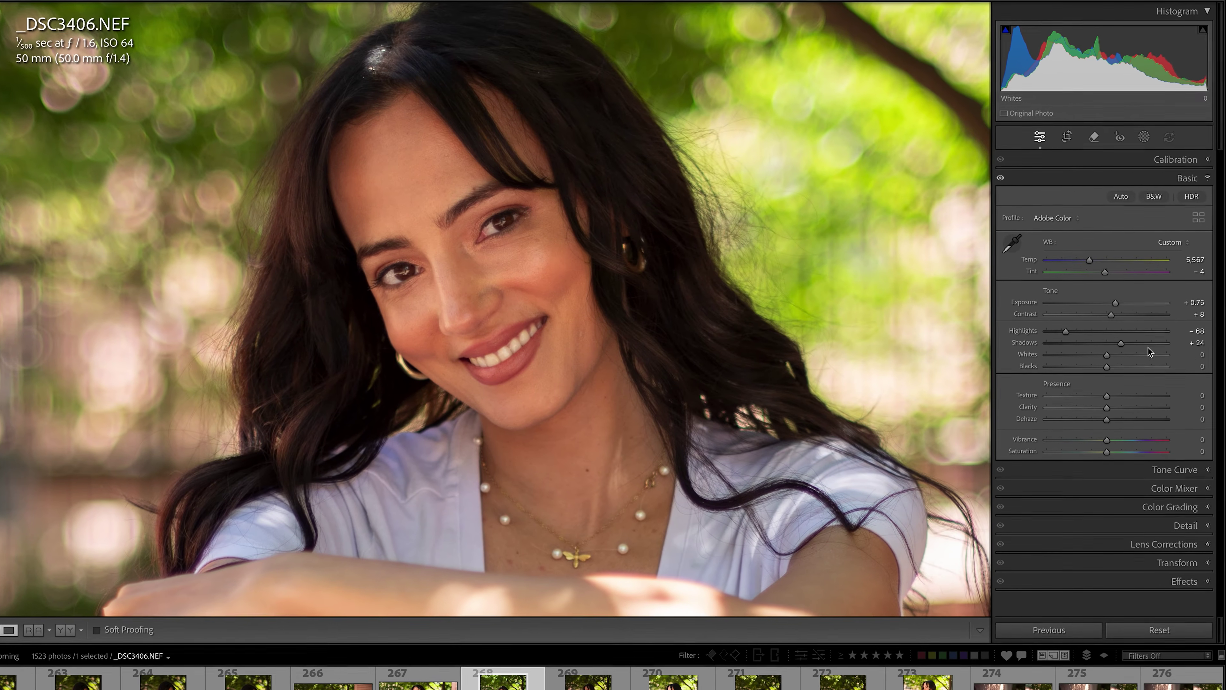
mouse_move(1122, 346)
mouse_down()
mouse_move(1187, 344)
mouse_move(1117, 348)
mouse_move(1155, 355)
mouse_move(1128, 363)
mouse_up()
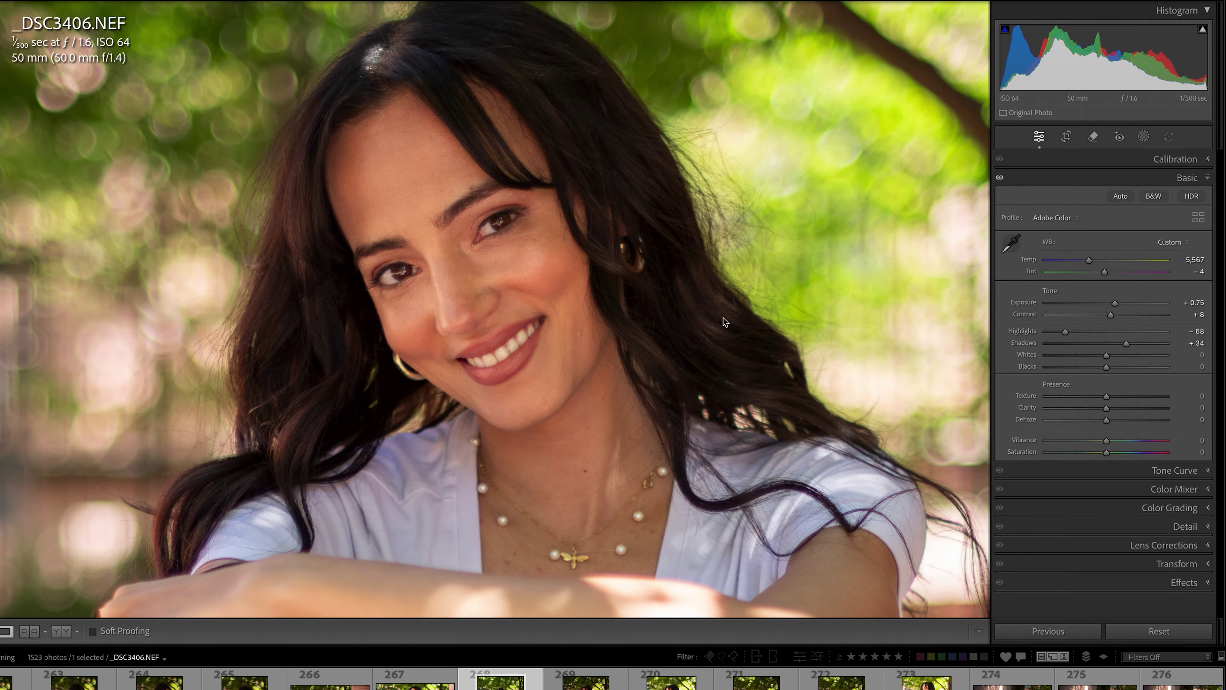
click(689, 234)
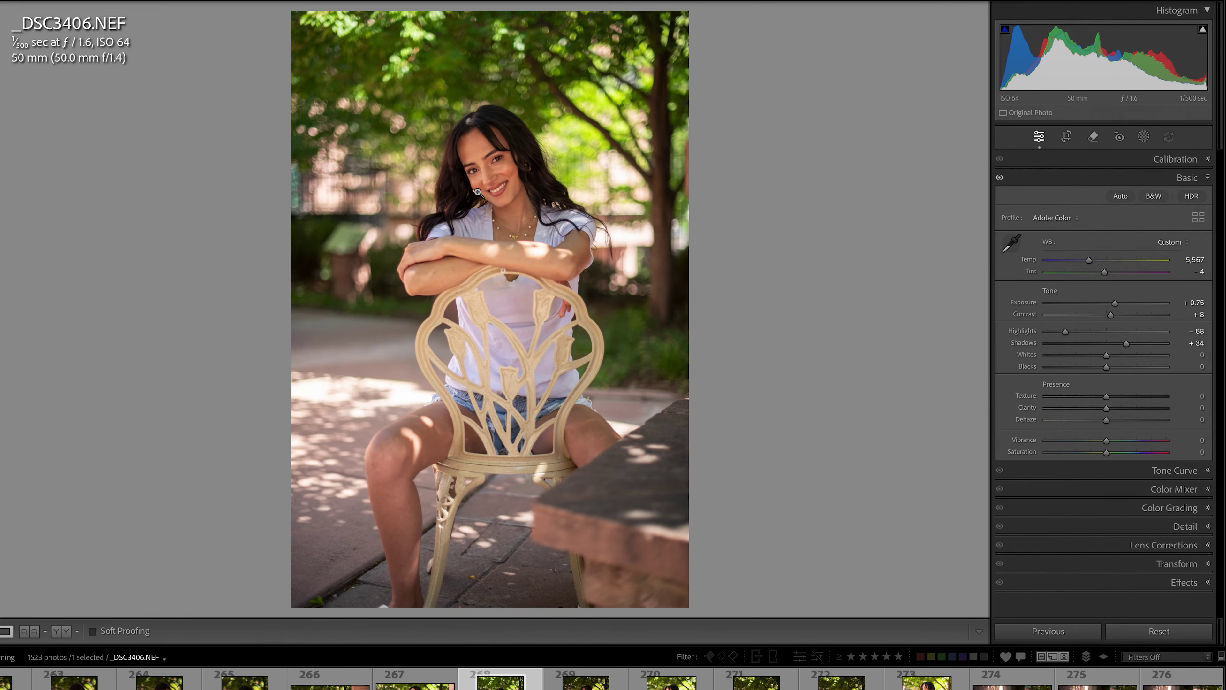
click(461, 206)
drag(497, 140, 454, 309)
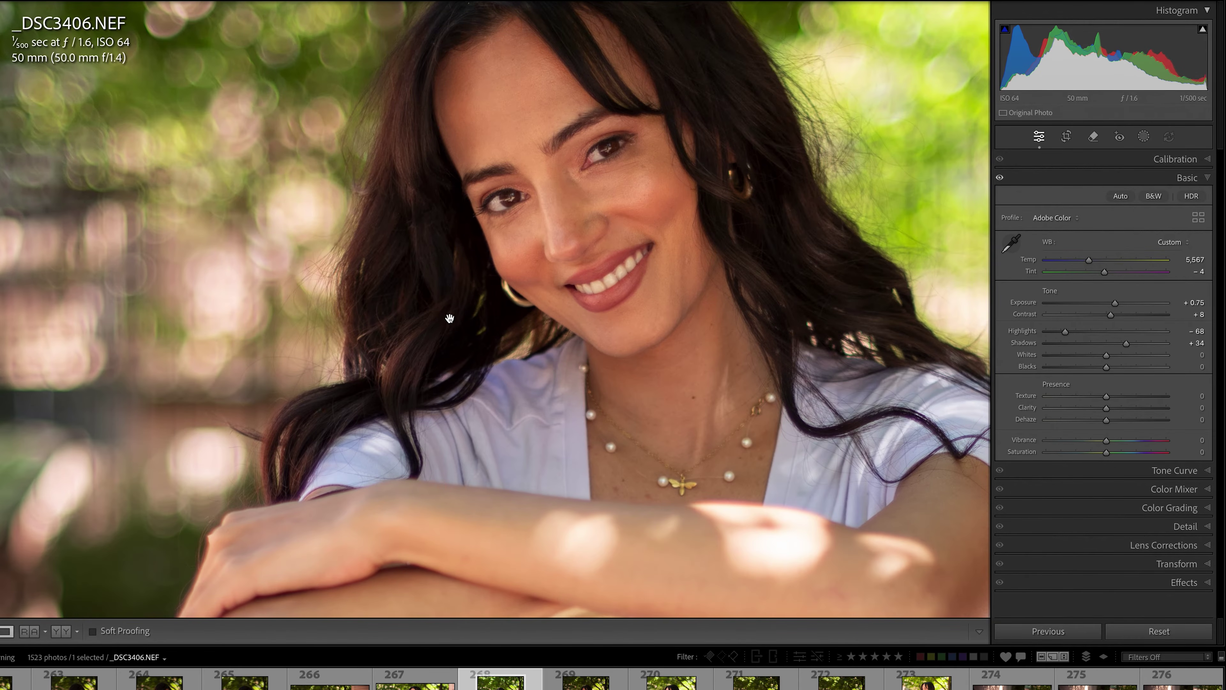
click(465, 291)
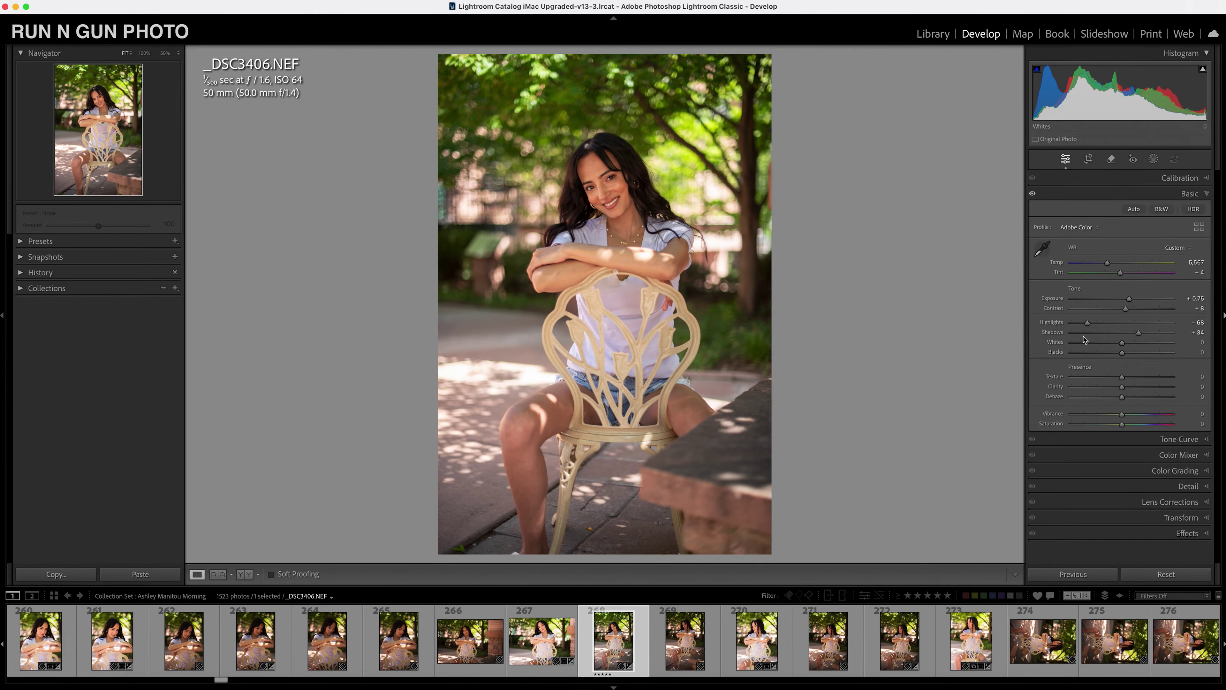
Set the whites to +14 and the blacks to -12, and compare the edit with the unedited photo
drag(1131, 347, 958, 394)
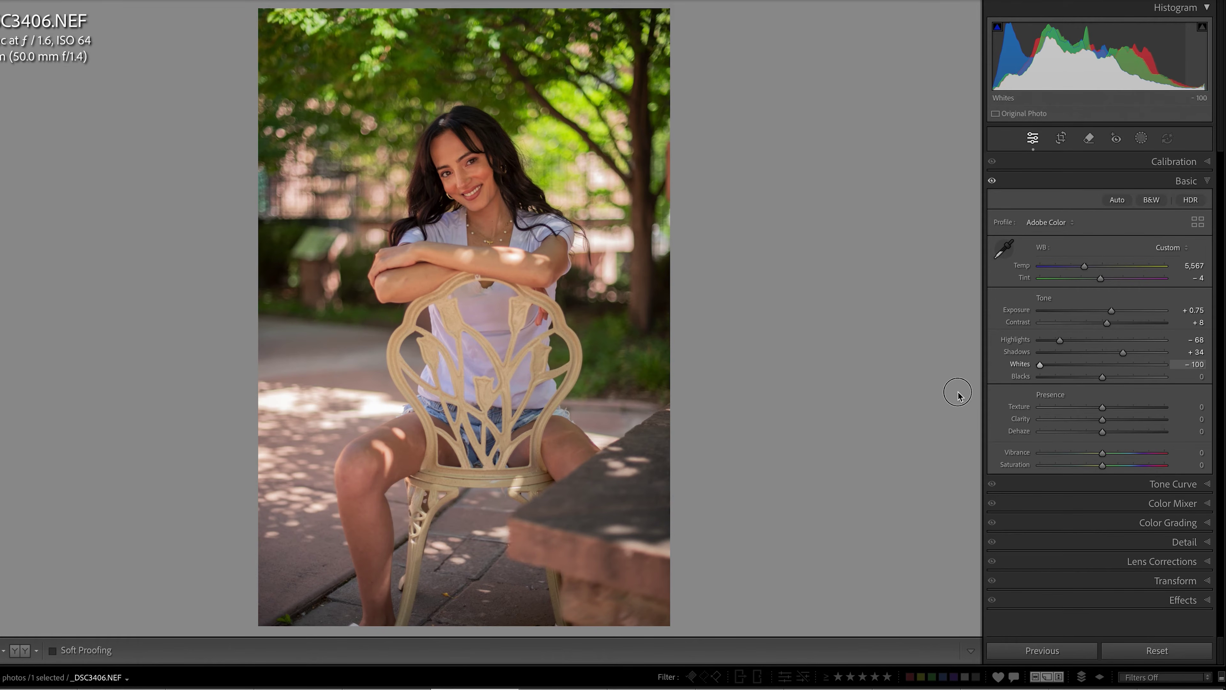
drag(959, 395, 1110, 389)
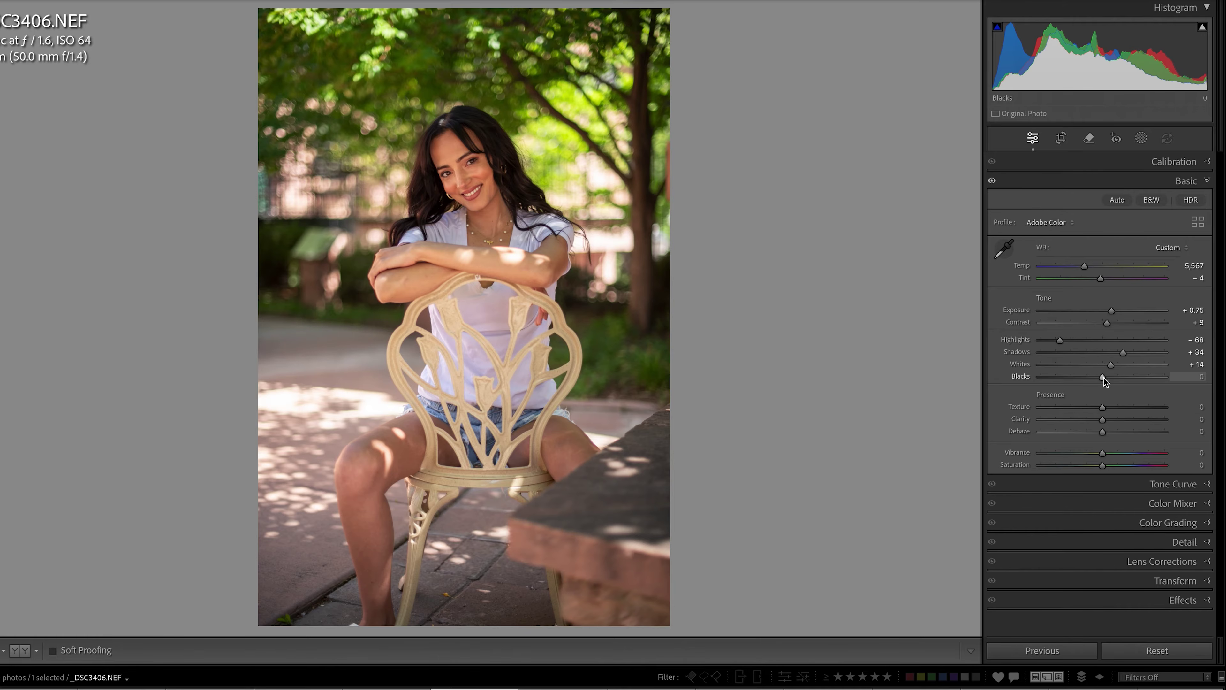
mouse_move(1105, 381)
mouse_down()
mouse_move(1009, 385)
mouse_move(1211, 382)
mouse_move(1095, 386)
mouse_up()
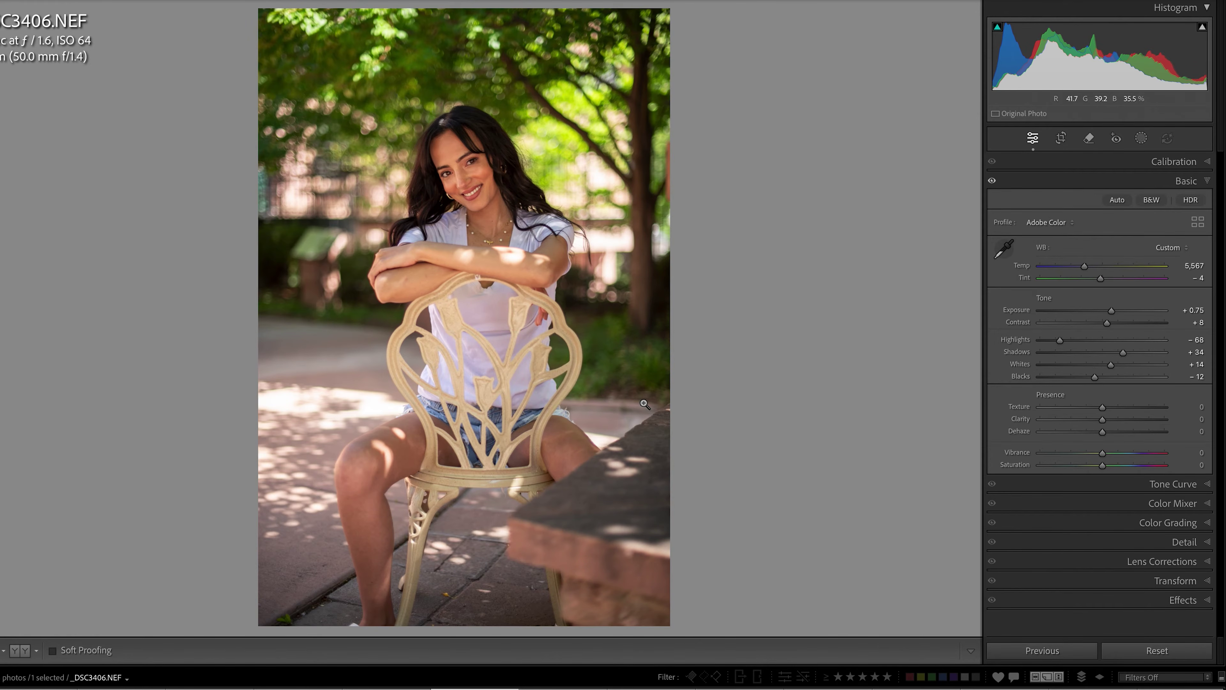
key(backslash)
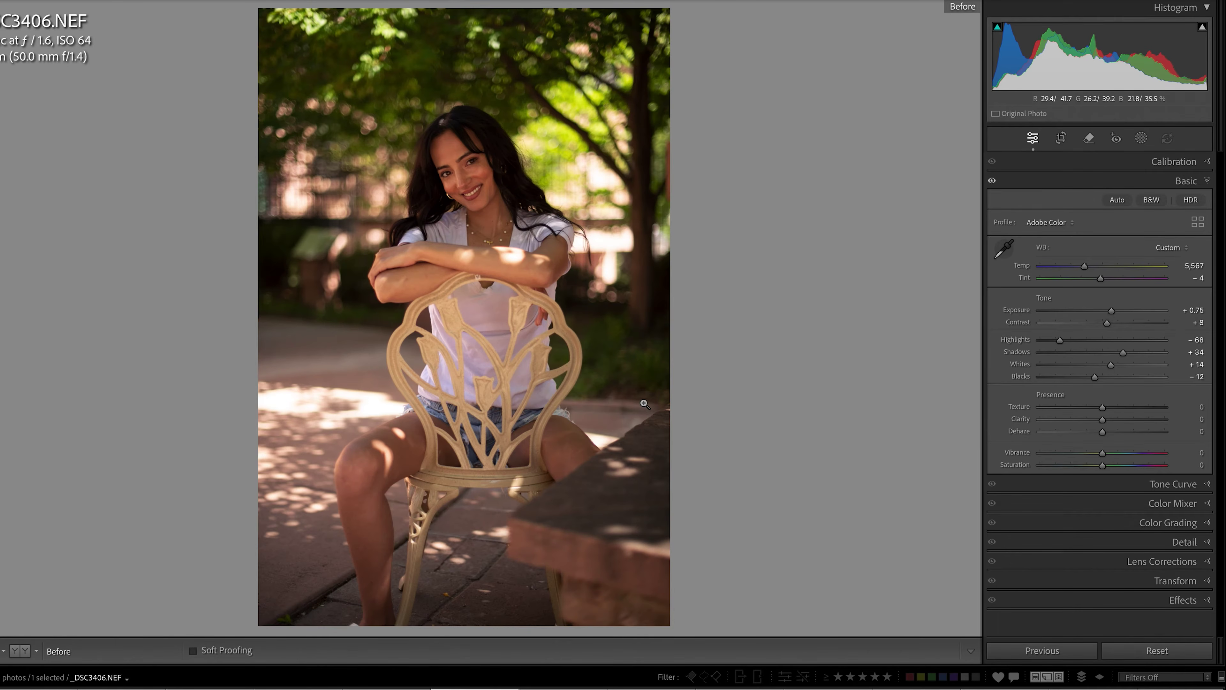
key(backslash)
key(backslash)
key(backslash)
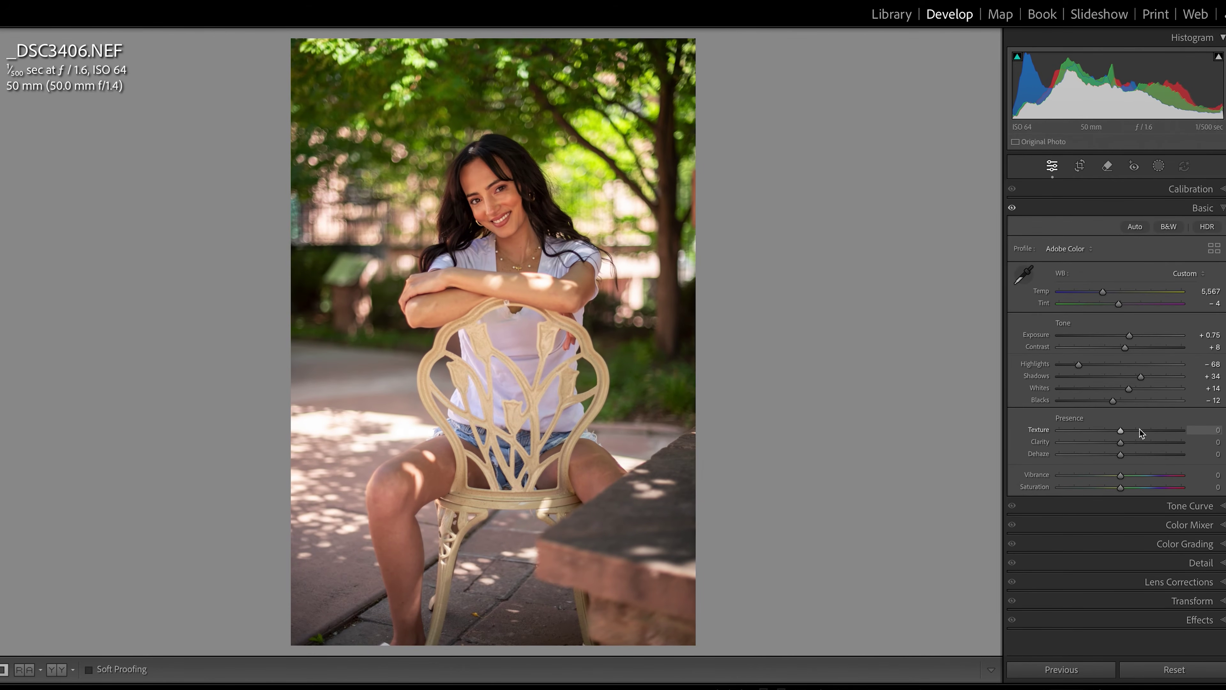
Soften the skin by lowering the texture to -33 while viewing the face up close
click(552, 200)
drag(556, 181, 632, 275)
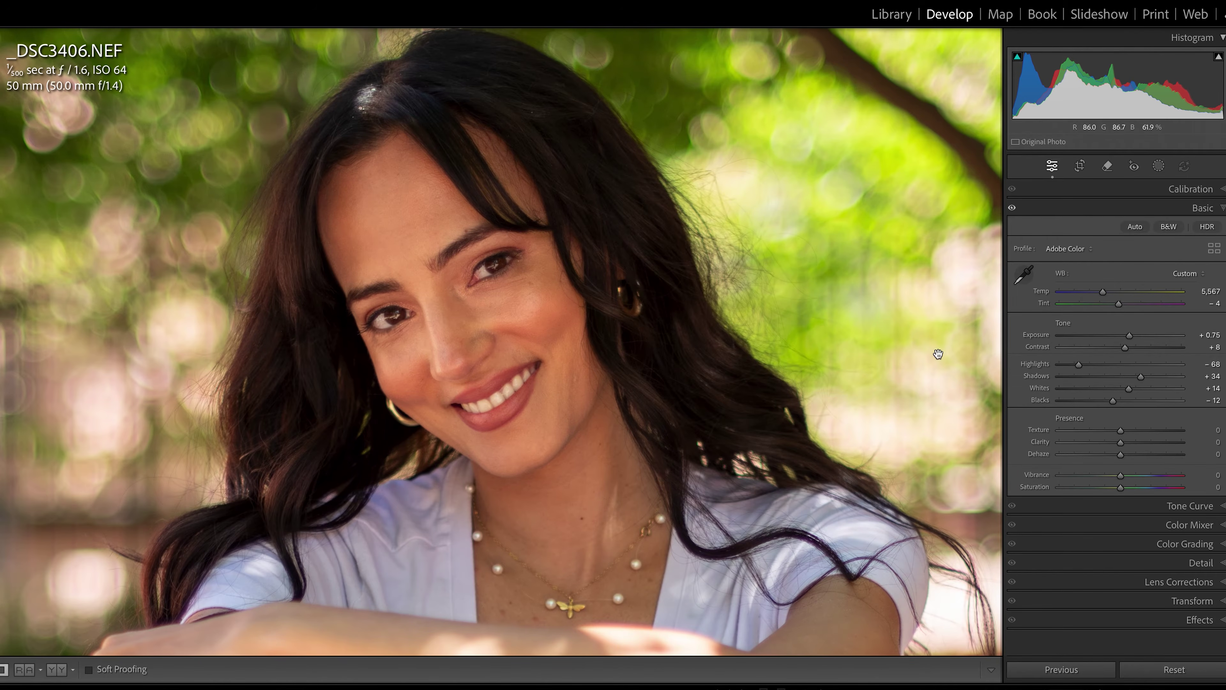
drag(1120, 431, 1101, 432)
click(644, 448)
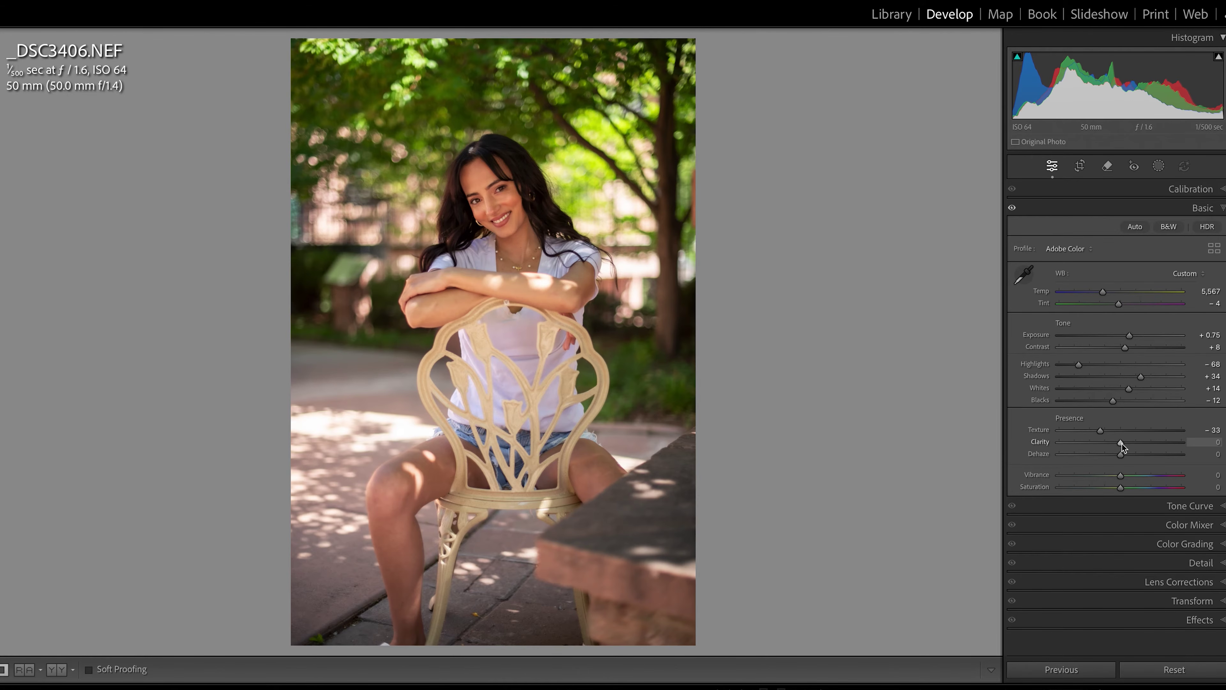
Test an extreme clarity of -100 on the face up close, and settle on a clarity of -8
drag(1122, 444, 1057, 443)
click(545, 232)
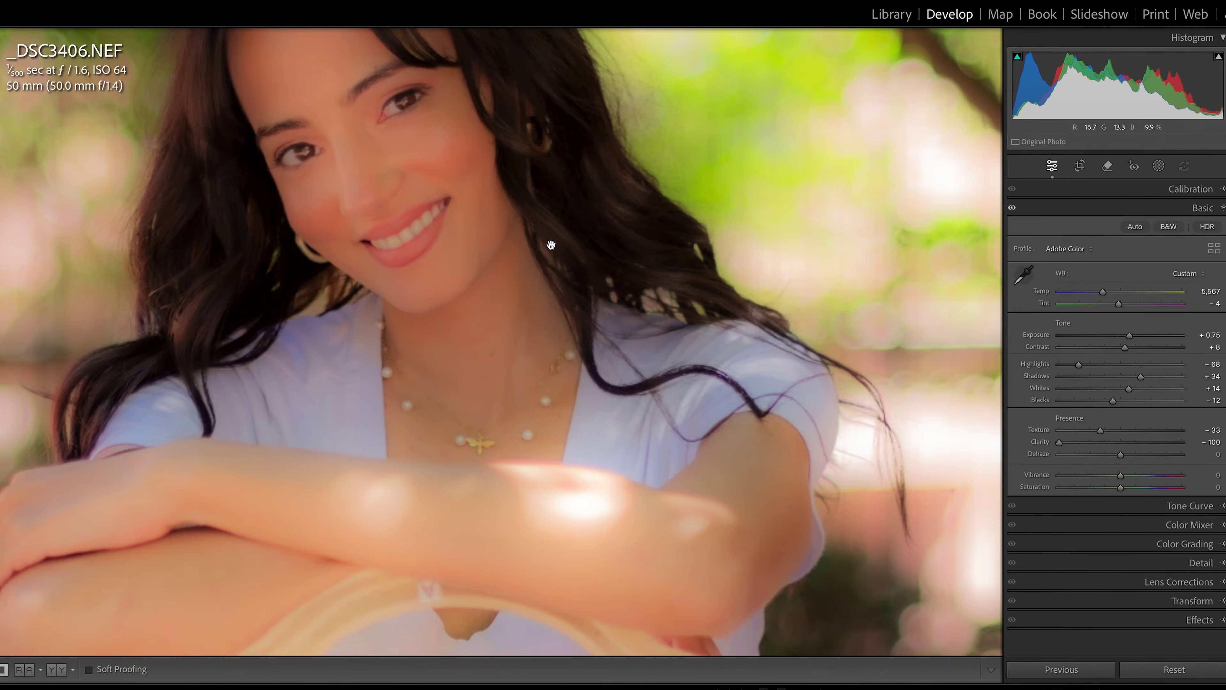
drag(575, 194, 600, 321)
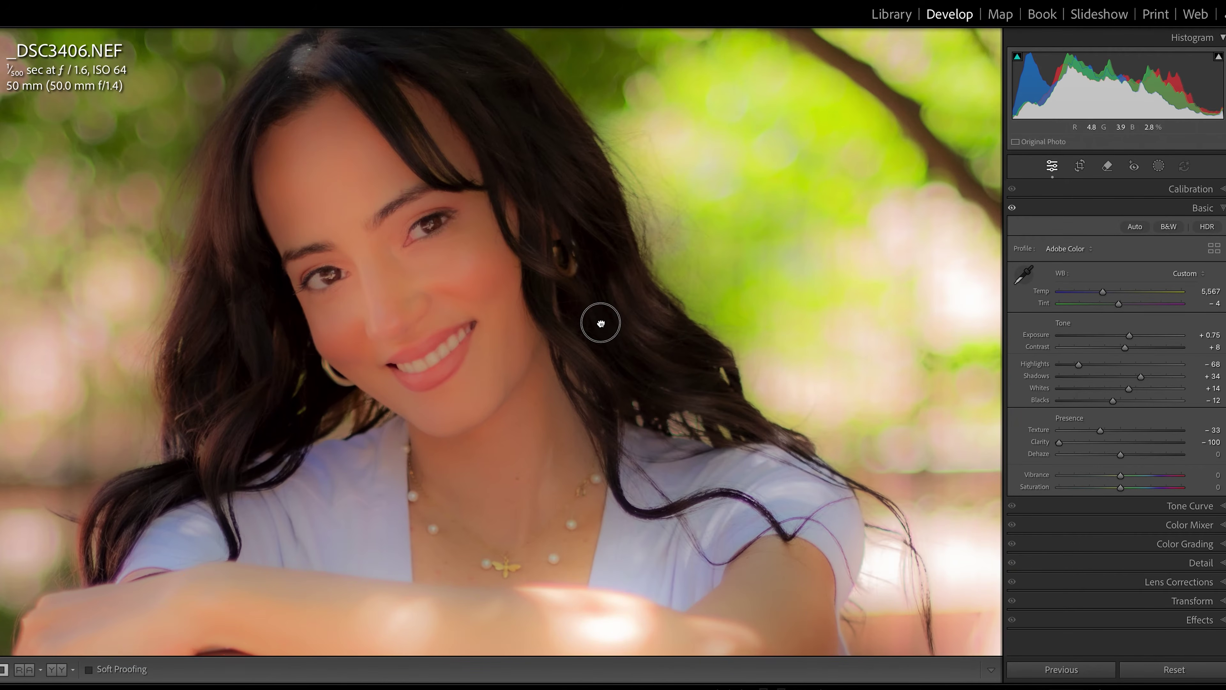
click(529, 289)
drag(1060, 443, 1109, 443)
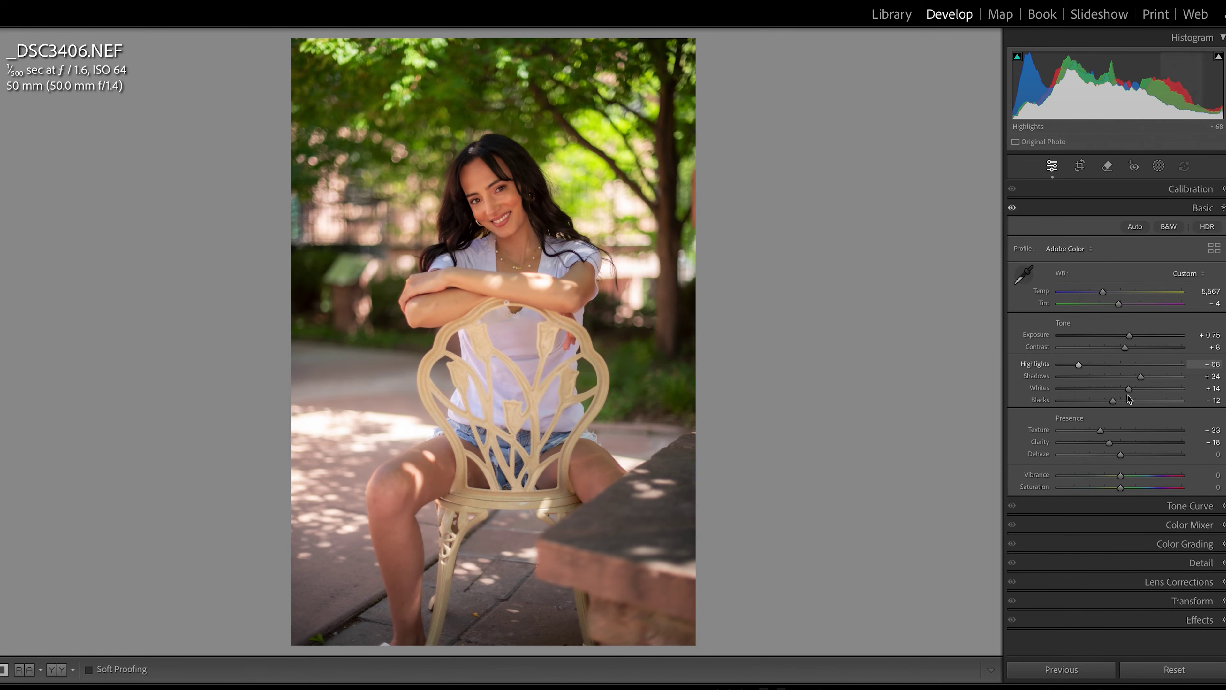
mouse_move(1110, 442)
mouse_down()
mouse_move(1202, 441)
mouse_move(1117, 448)
mouse_up()
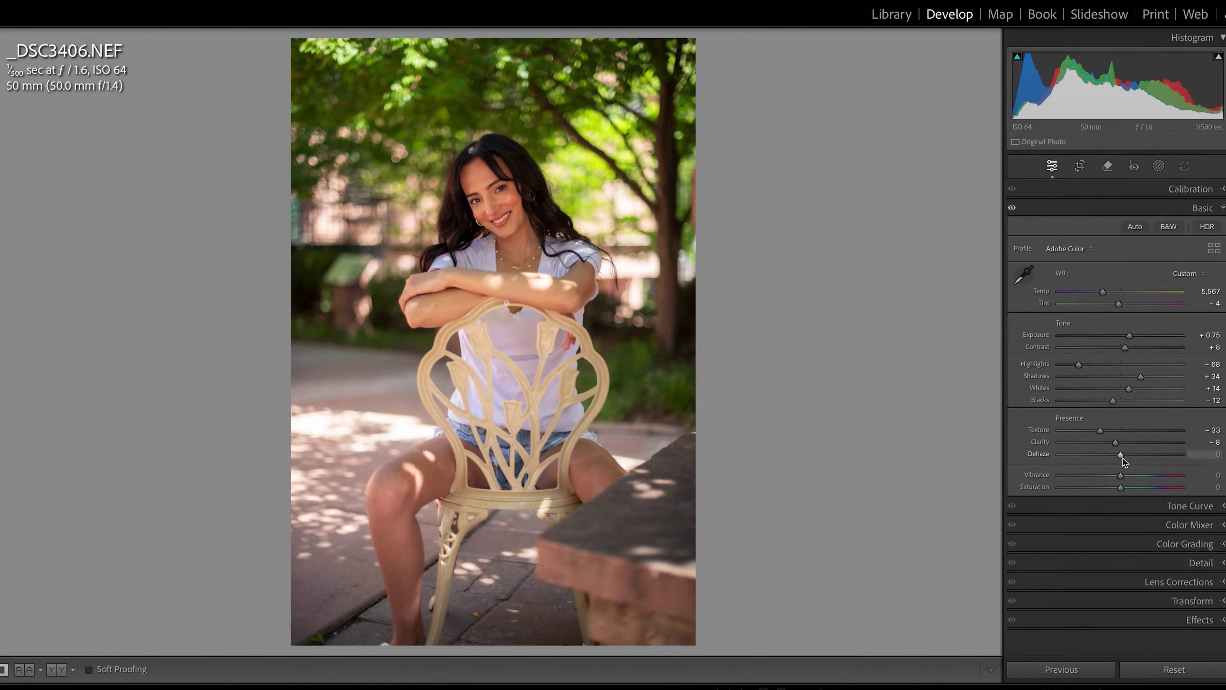
Lower the dehaze to -11 and check its effect on the face both up close and in the full frame
mouse_move(1121, 456)
mouse_down()
mouse_move(1204, 456)
mouse_move(1052, 465)
mouse_move(1121, 464)
mouse_move(1106, 466)
mouse_up()
click(487, 205)
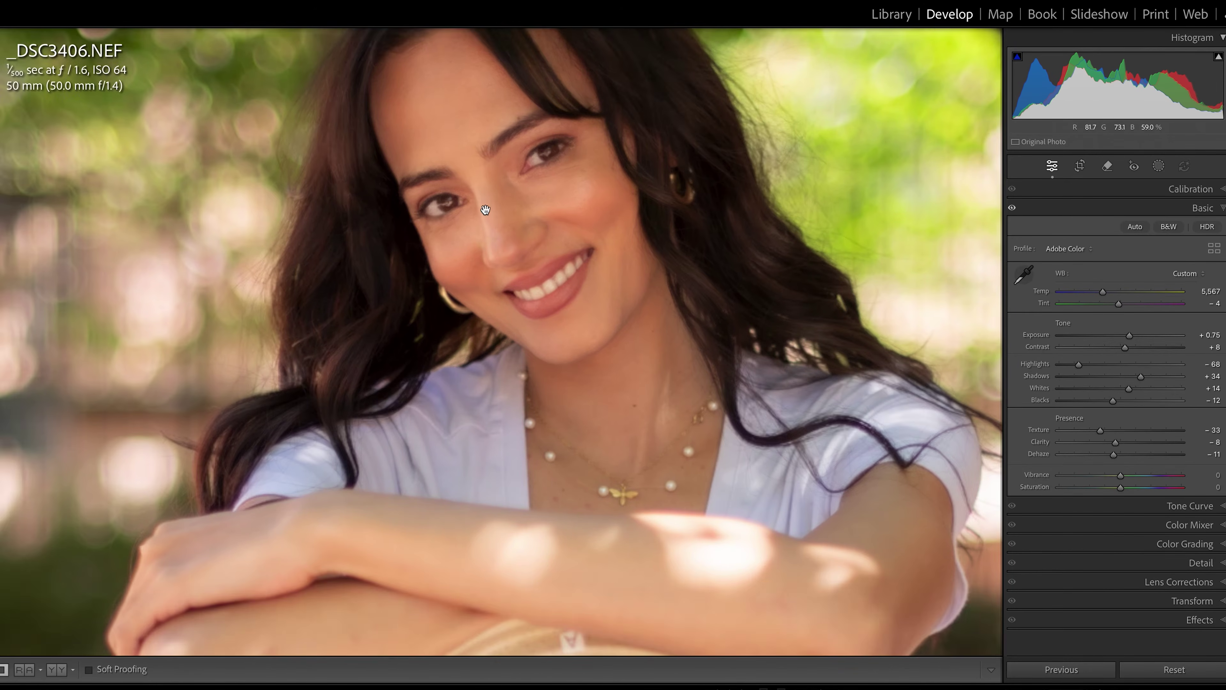
drag(564, 219, 610, 341)
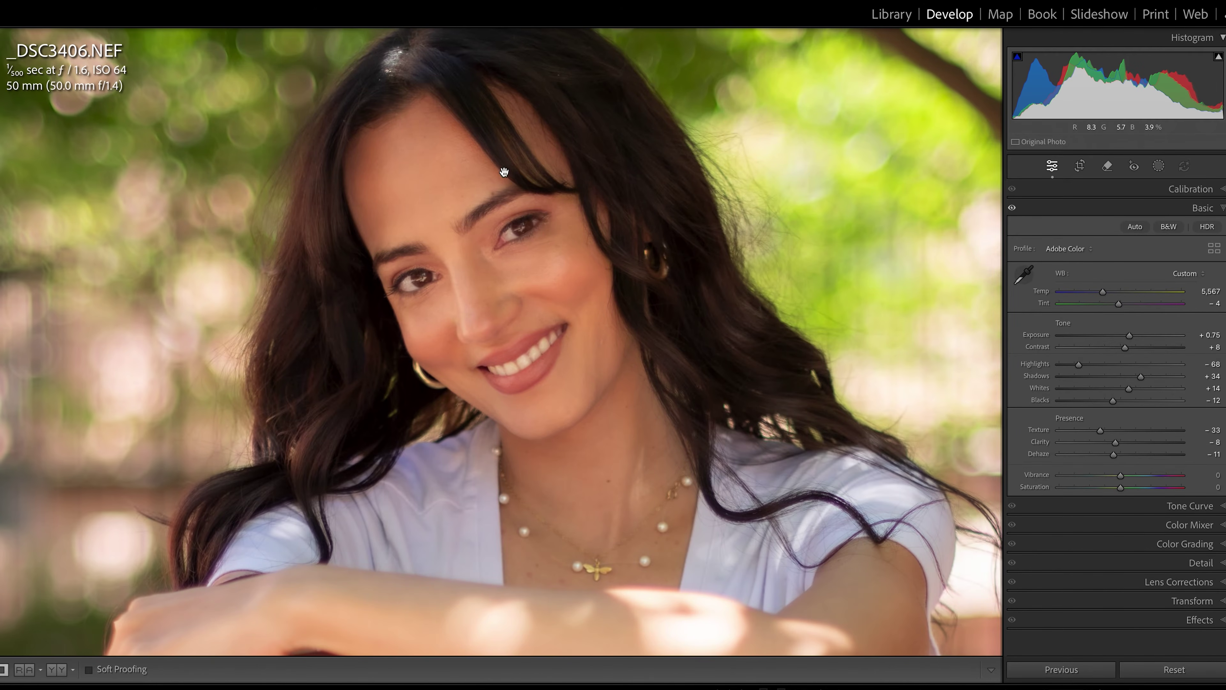
click(640, 430)
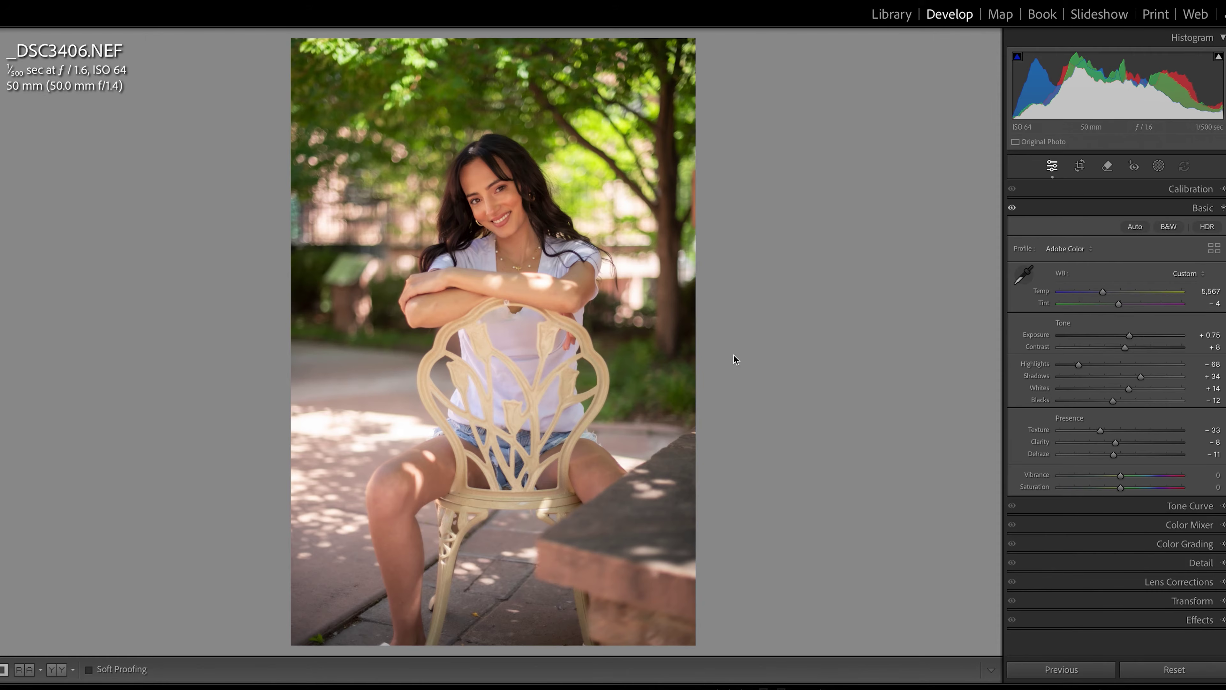
click(638, 239)
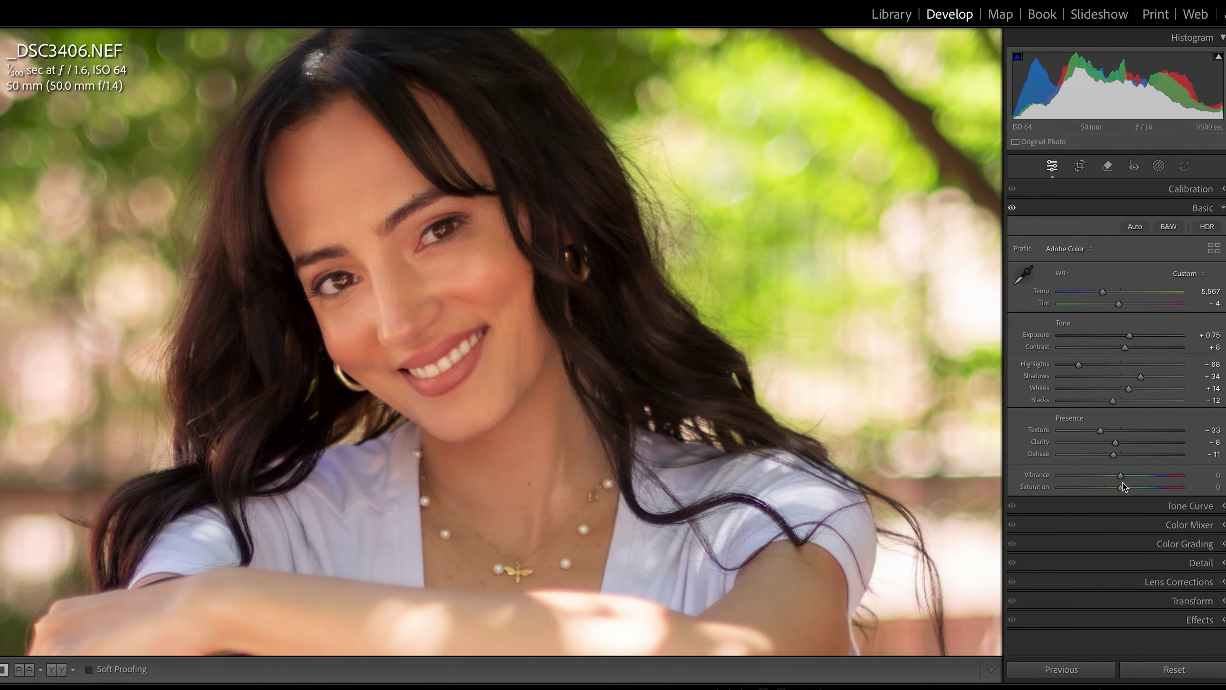
click(442, 338)
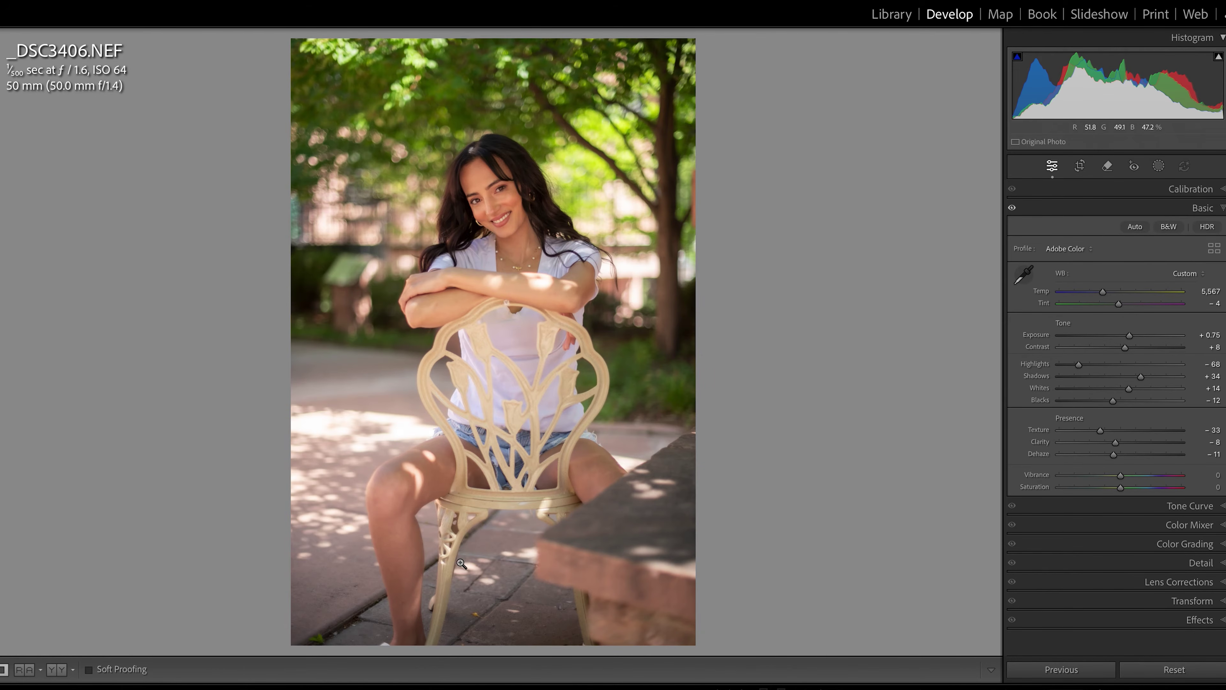
Examine the blurred stone ledge and the cut-off foot at the photo's lower edge up close
click(590, 537)
drag(630, 534, 621, 261)
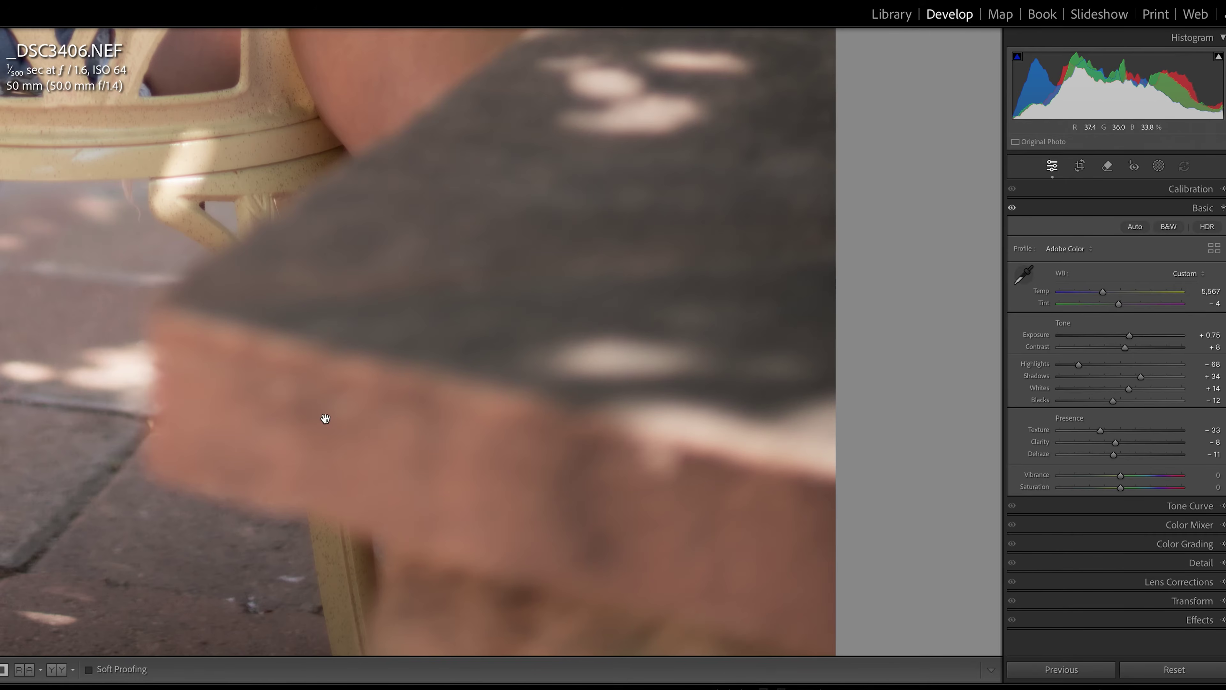
click(708, 505)
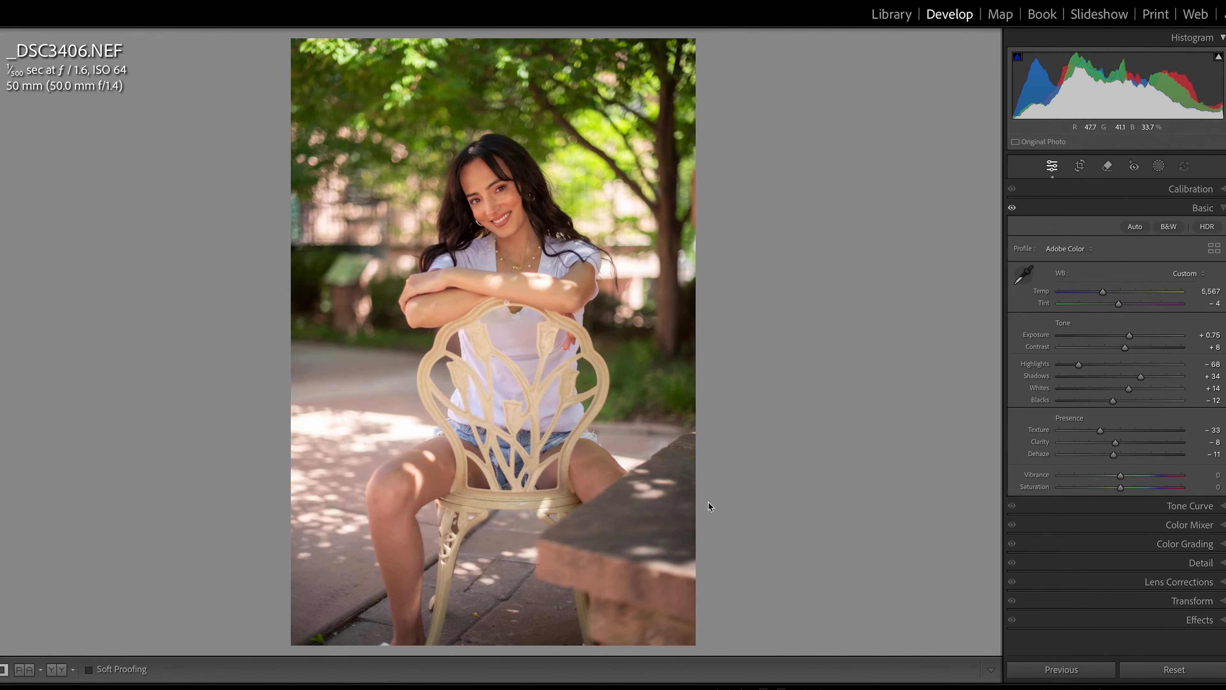
click(408, 640)
drag(410, 635, 430, 510)
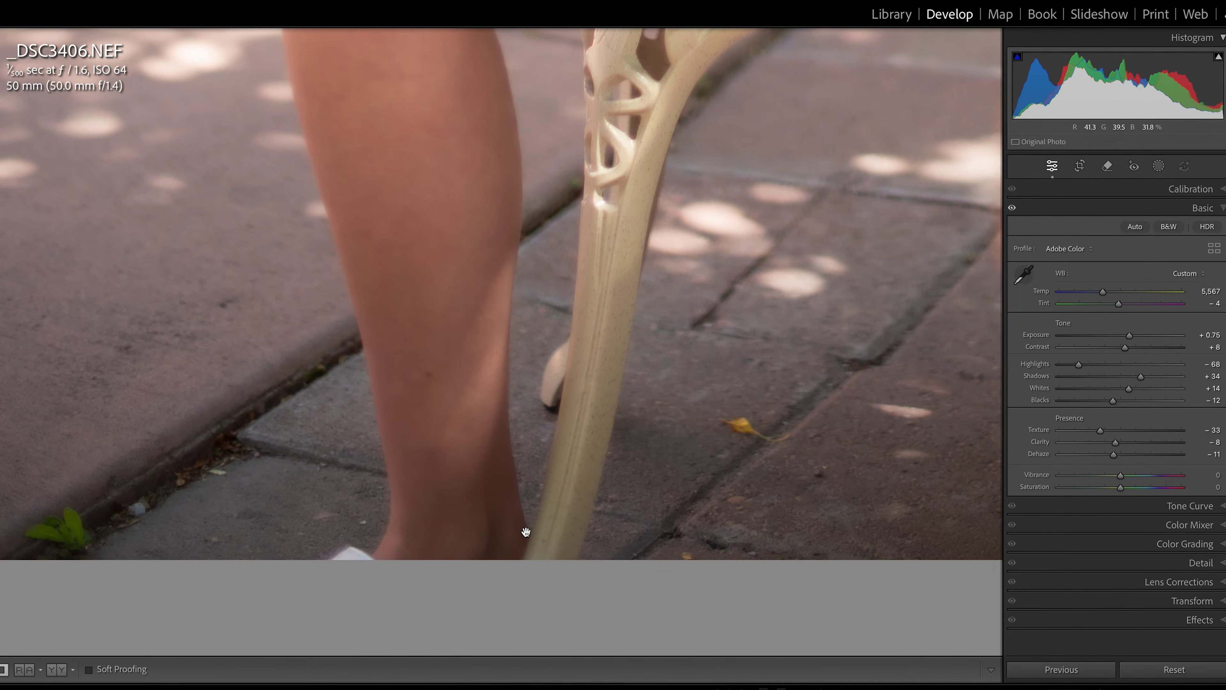
click(584, 534)
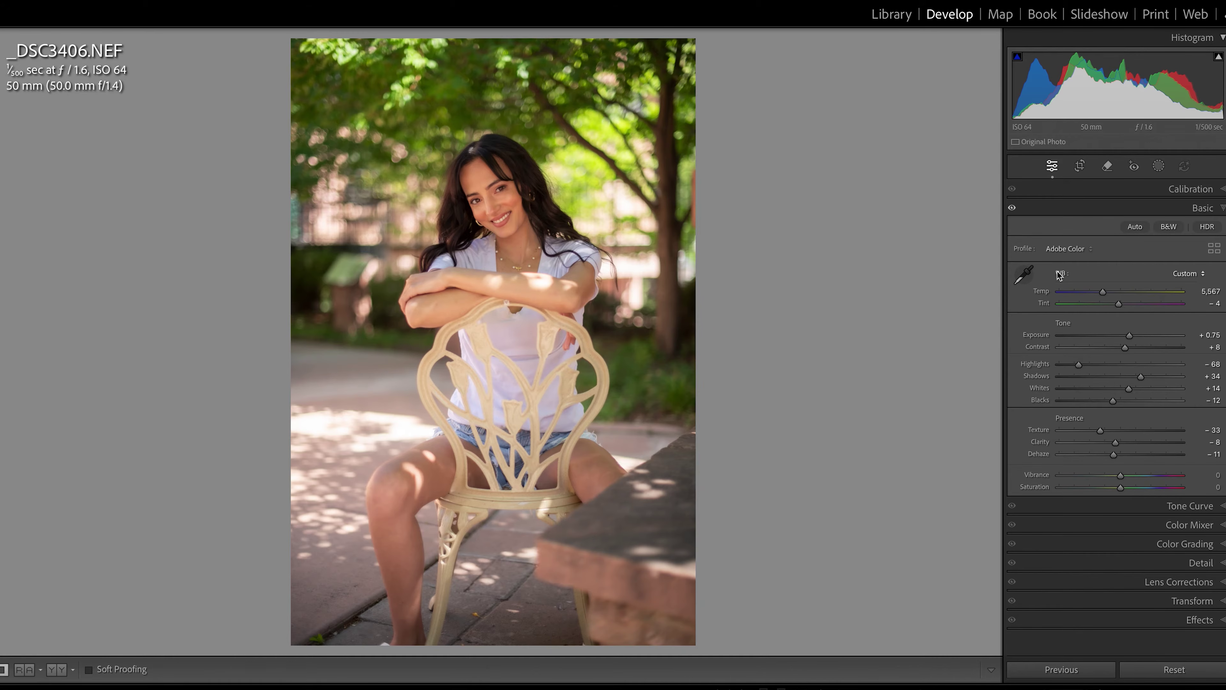
Begin a tighter crop of the portrait in its original aspect ratio and shift the image within the frame
click(1081, 170)
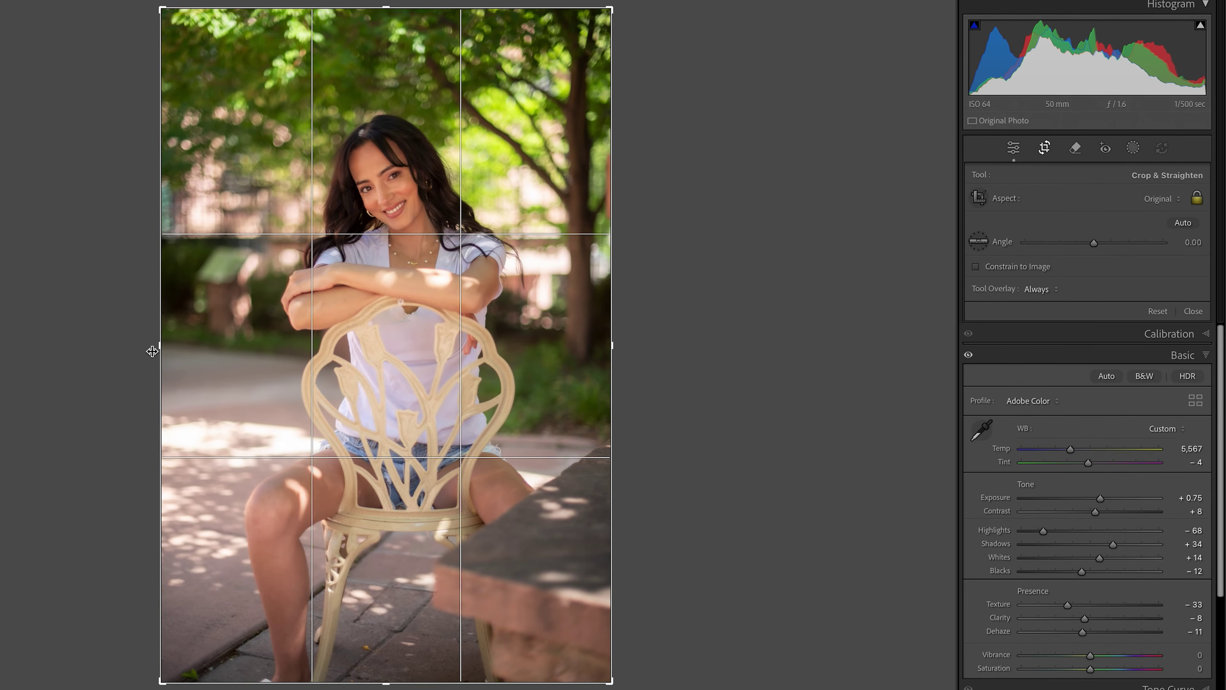
drag(160, 348, 184, 358)
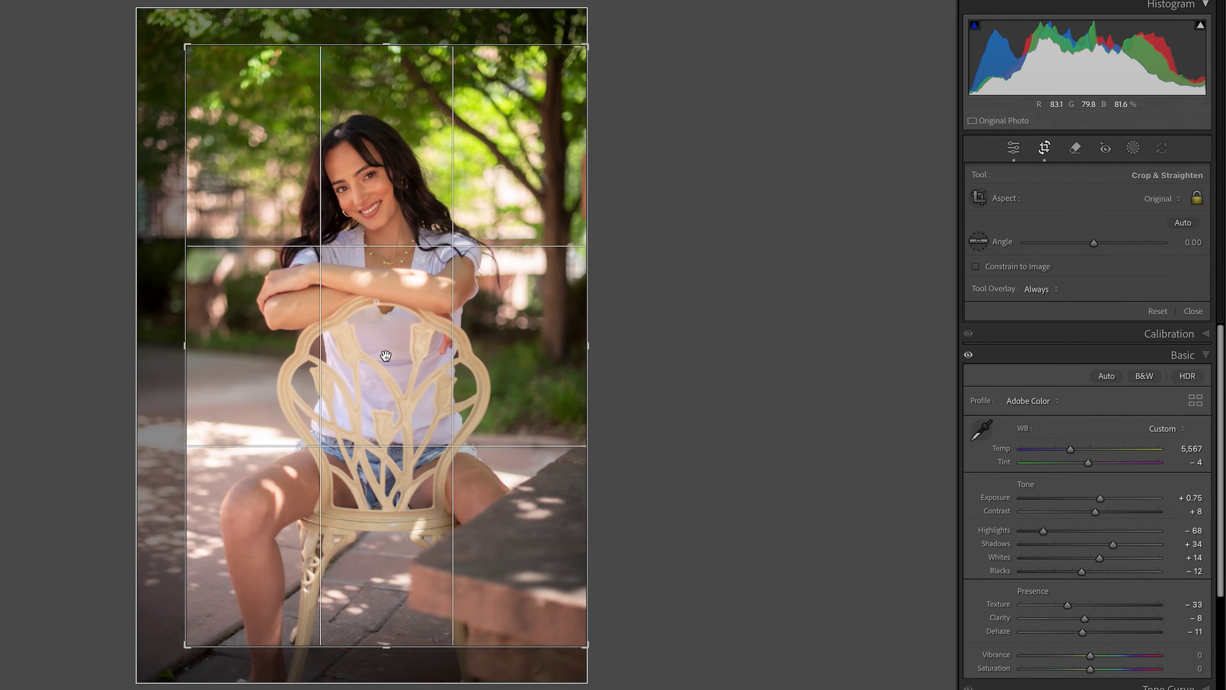
drag(394, 360, 398, 358)
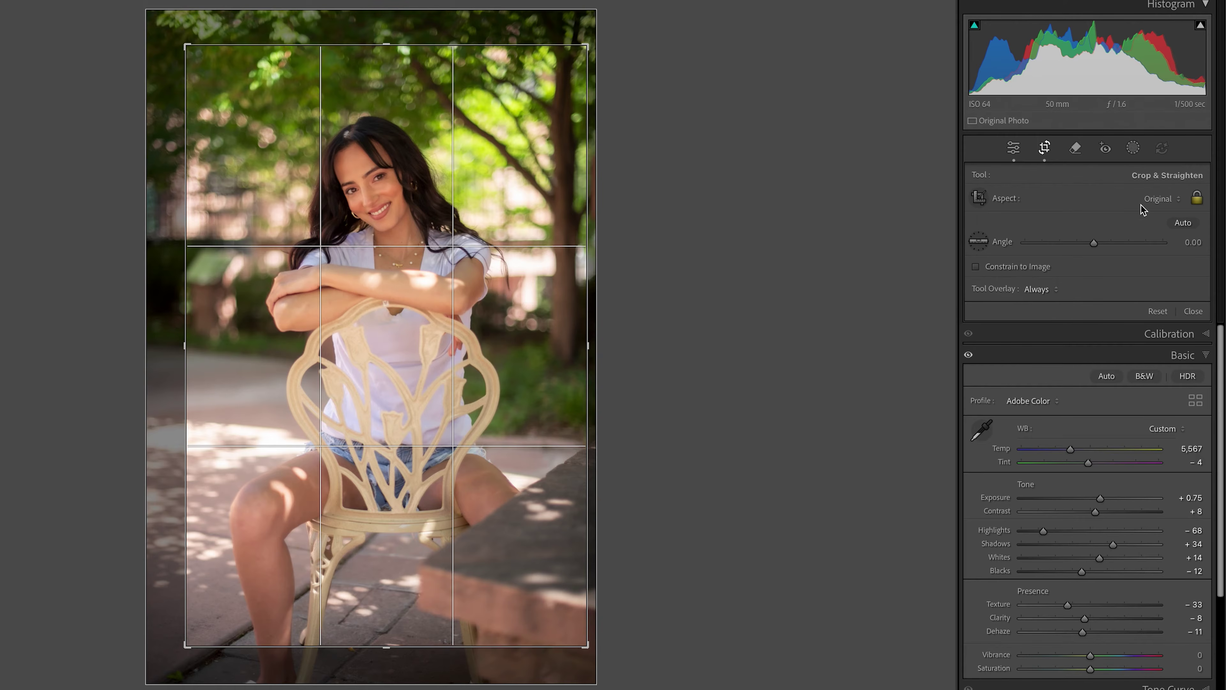
Try a 1 x 1 crop, and switch to an upright 4 x 5 / 8 x 10 crop framed around the subject and chair
click(1167, 199)
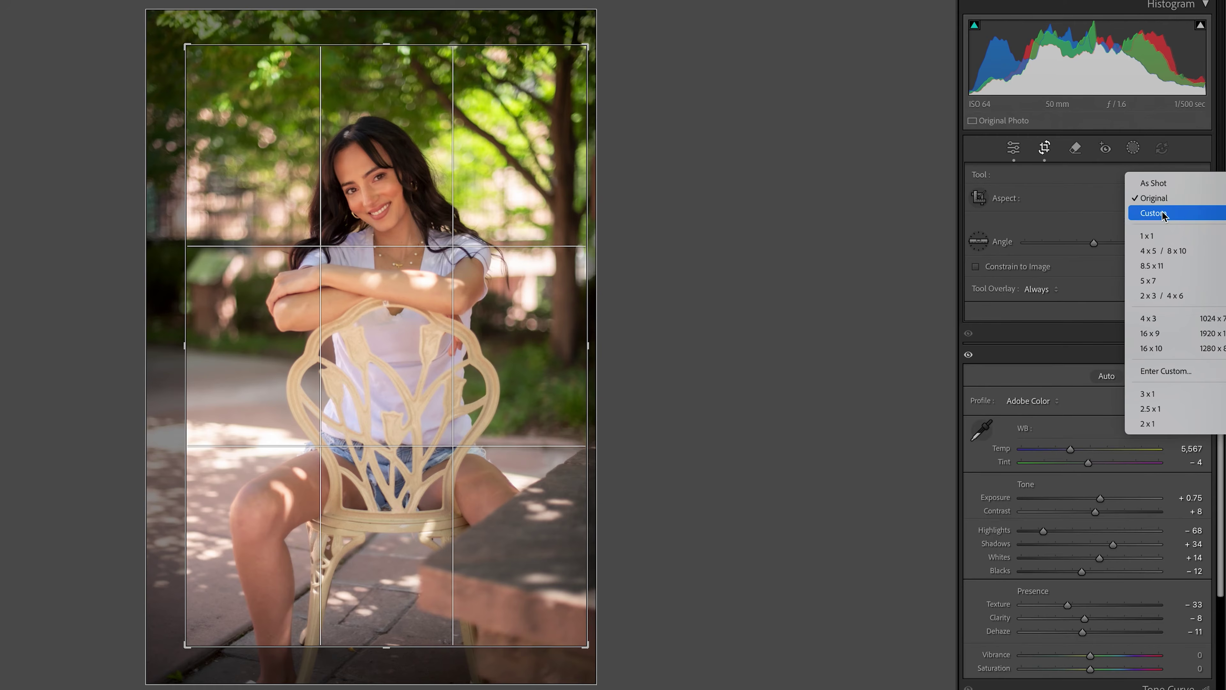
click(1156, 237)
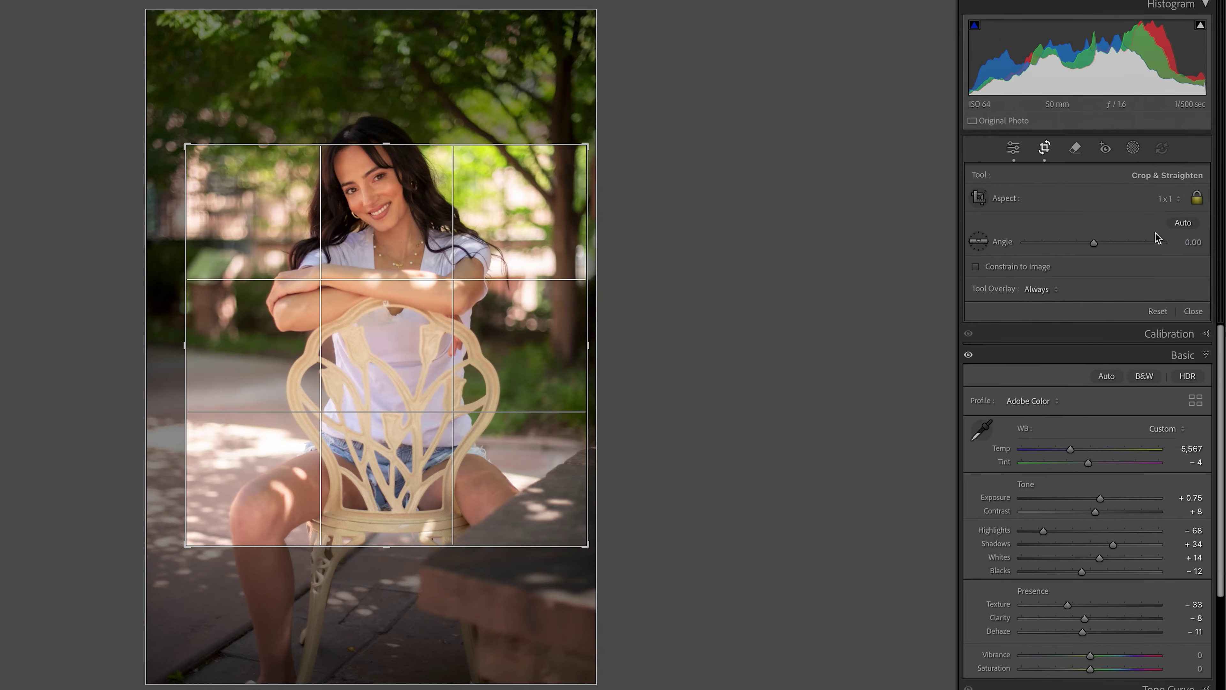
click(1164, 201)
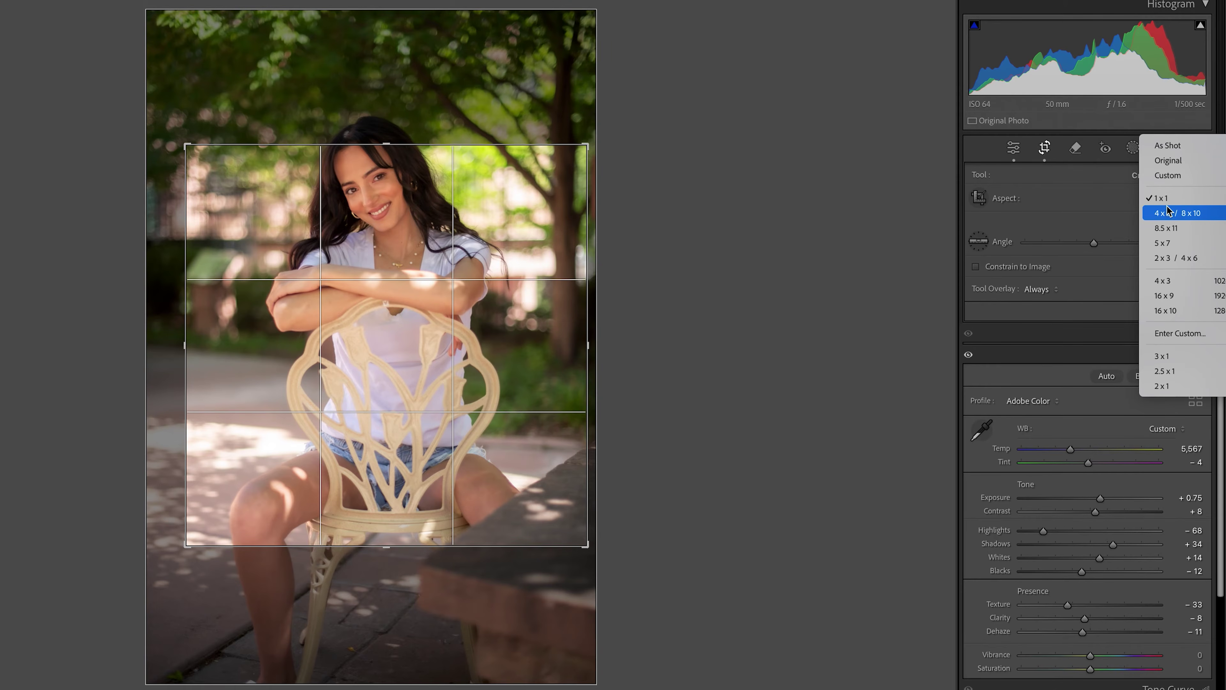
click(1168, 213)
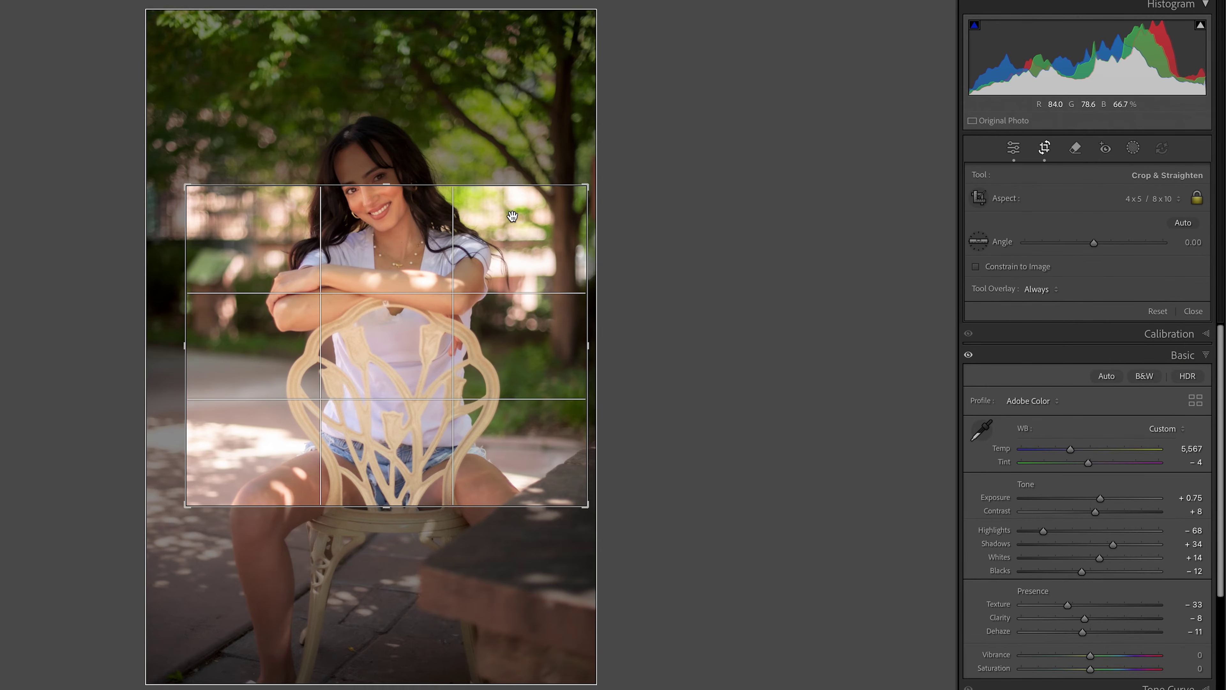
drag(587, 187, 587, 78)
drag(423, 232, 425, 163)
drag(386, 594, 393, 601)
drag(416, 549, 411, 540)
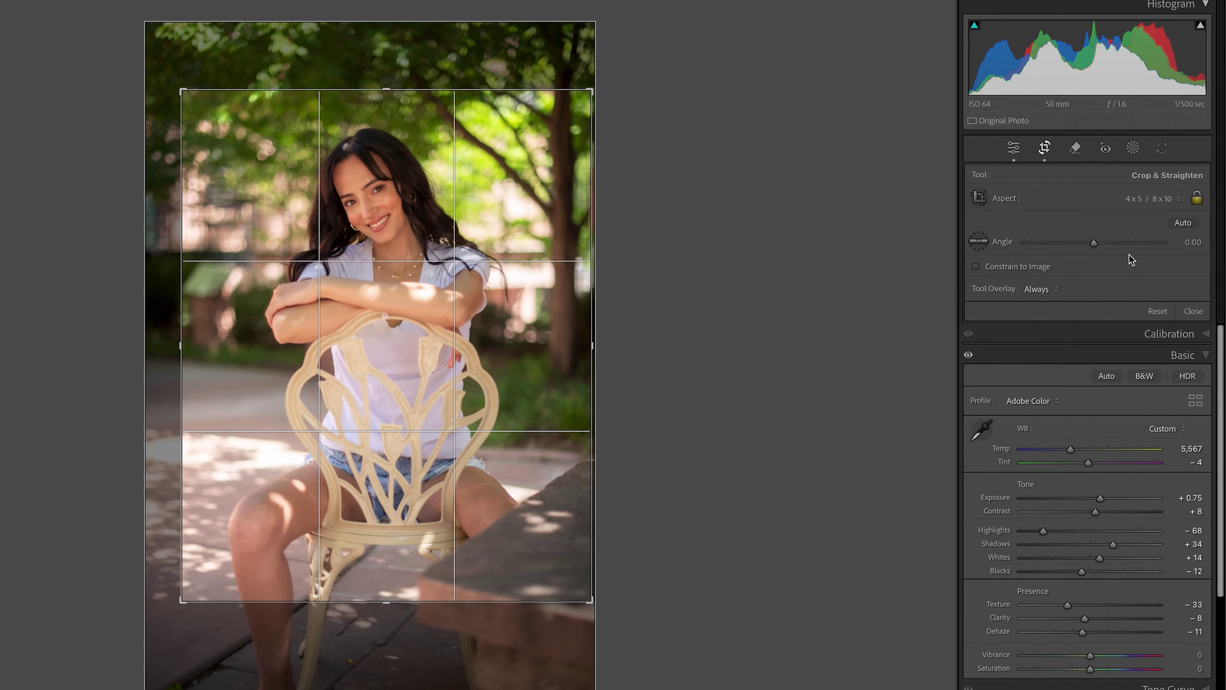
Try the 5 x 7 and Original aspect ratios on the crop
click(1158, 199)
click(1148, 228)
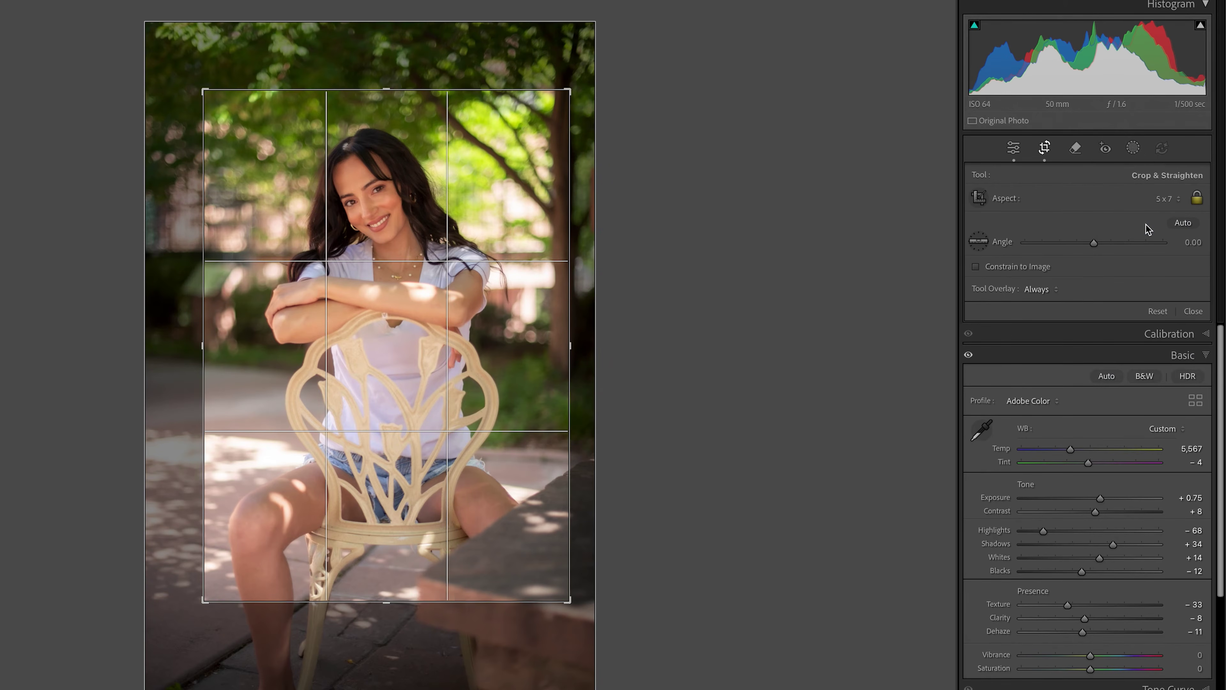
click(1169, 205)
click(1171, 217)
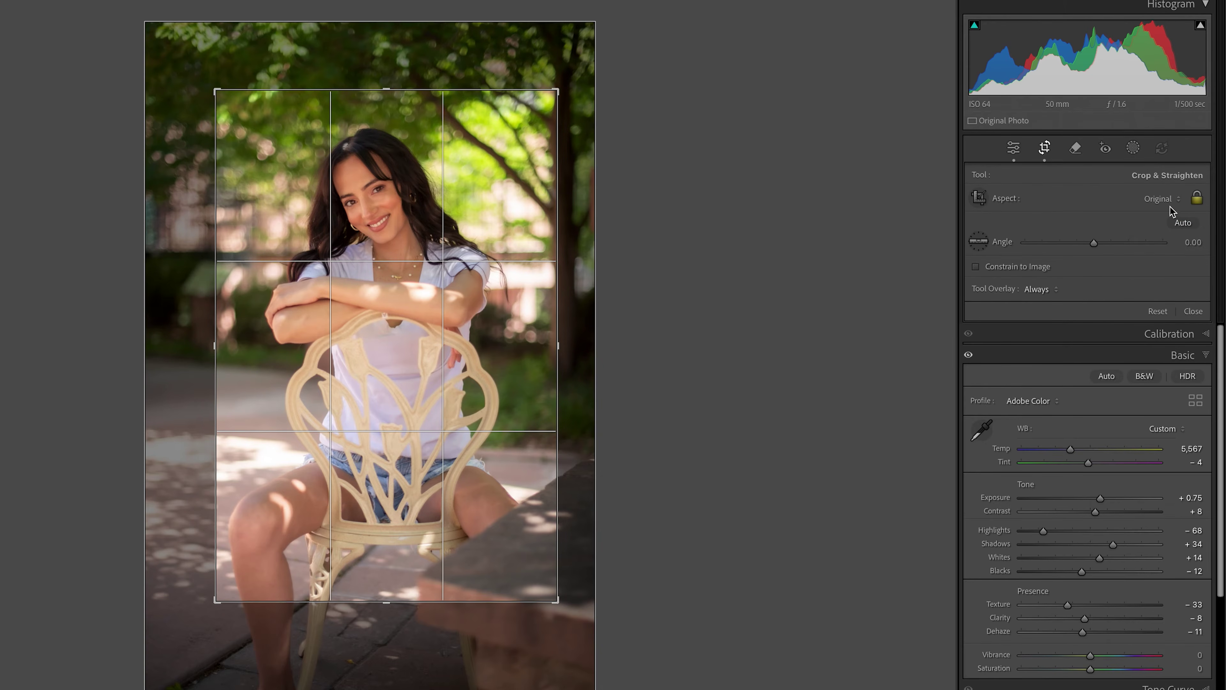
Set the crop's aspect ratio to 4 x 5 / 8 x 10 and reposition the portrait inside the frame
click(1171, 206)
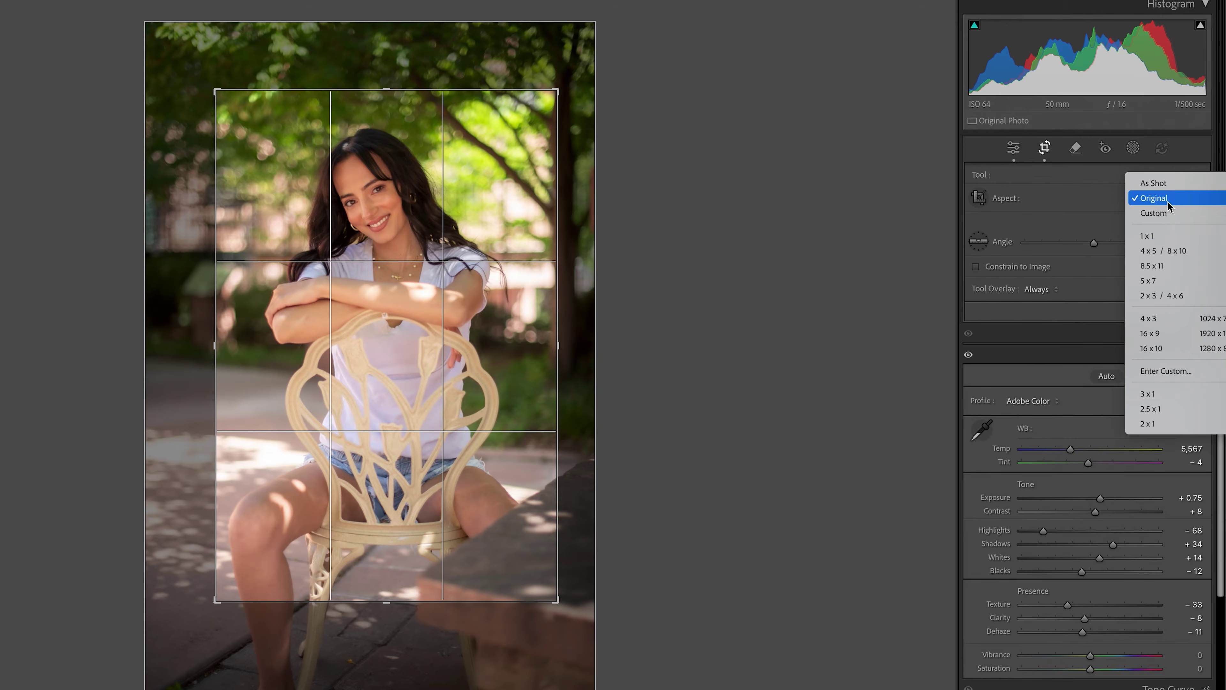
click(1170, 251)
drag(386, 560, 395, 586)
drag(420, 381, 432, 402)
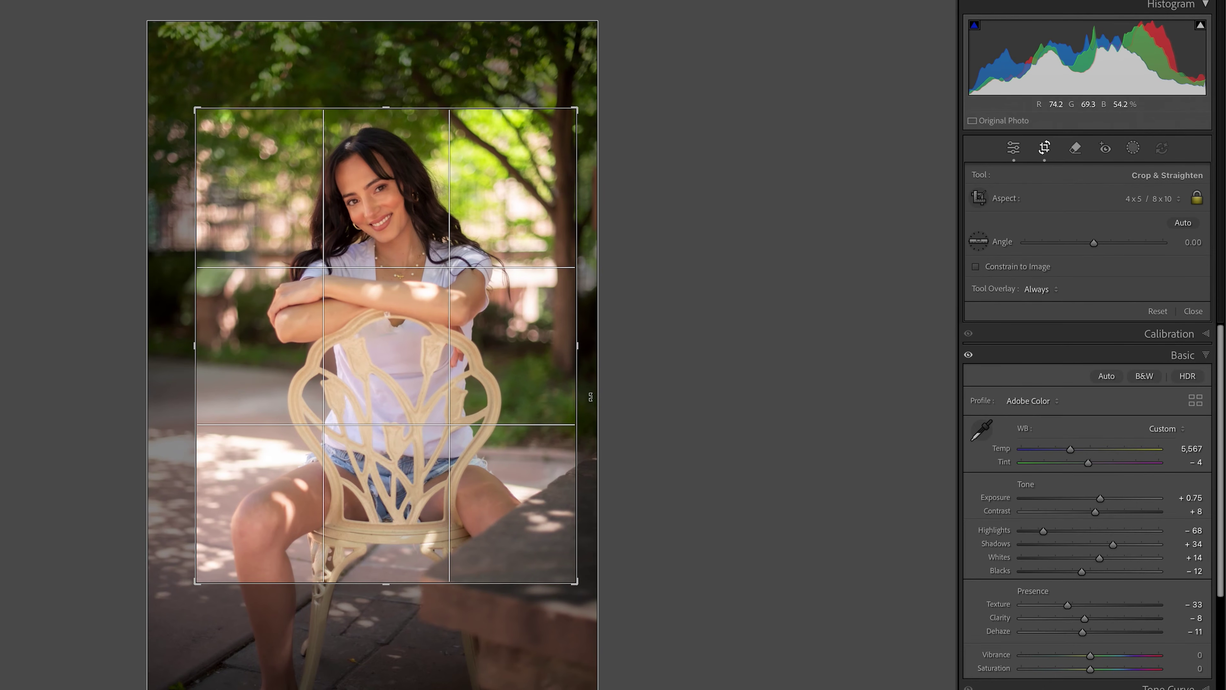
Rotate the crop to an angle of -0.47, recompose the subject within the frame, and apply the crop
drag(597, 395, 599, 394)
drag(577, 110, 578, 109)
drag(207, 580, 214, 575)
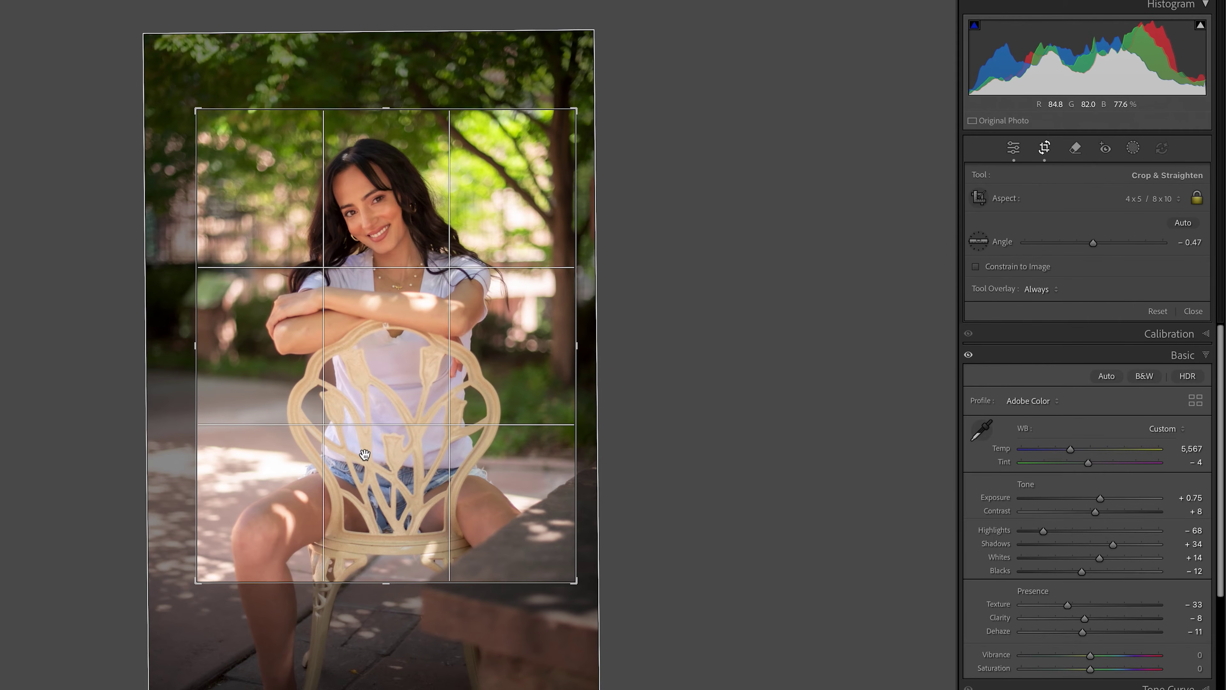
key(d)
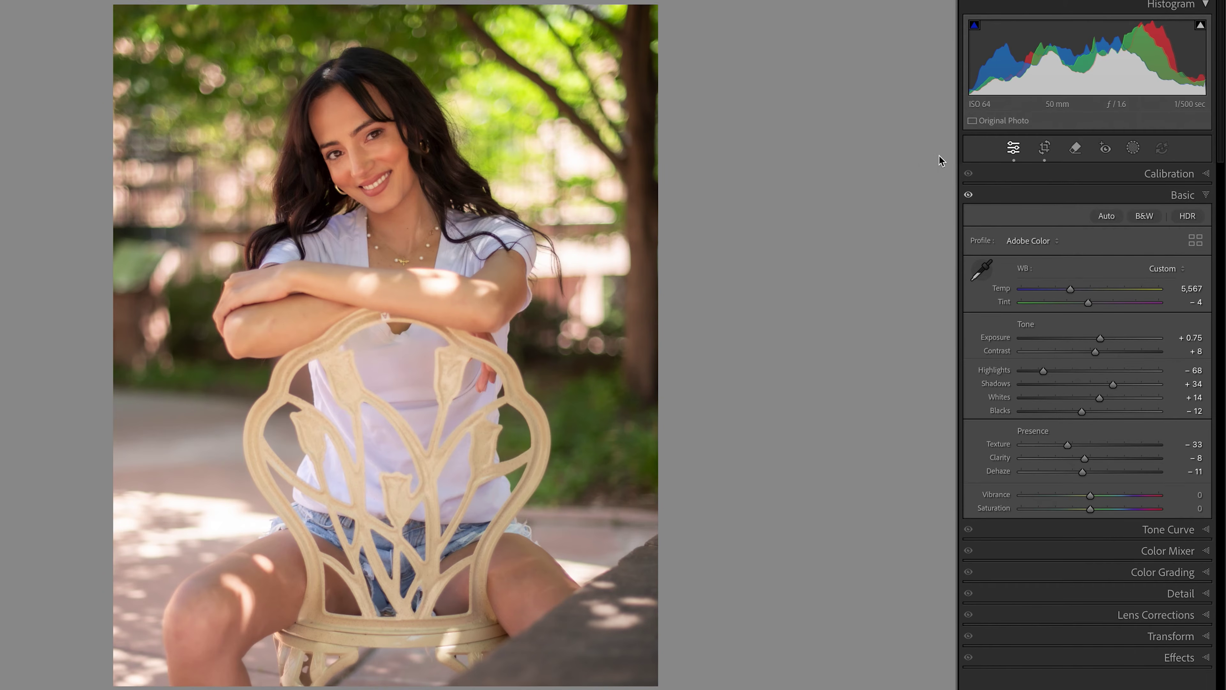
Refine the 4 x 5 crop to leave slightly more space above the subject's head, and apply it
click(1047, 149)
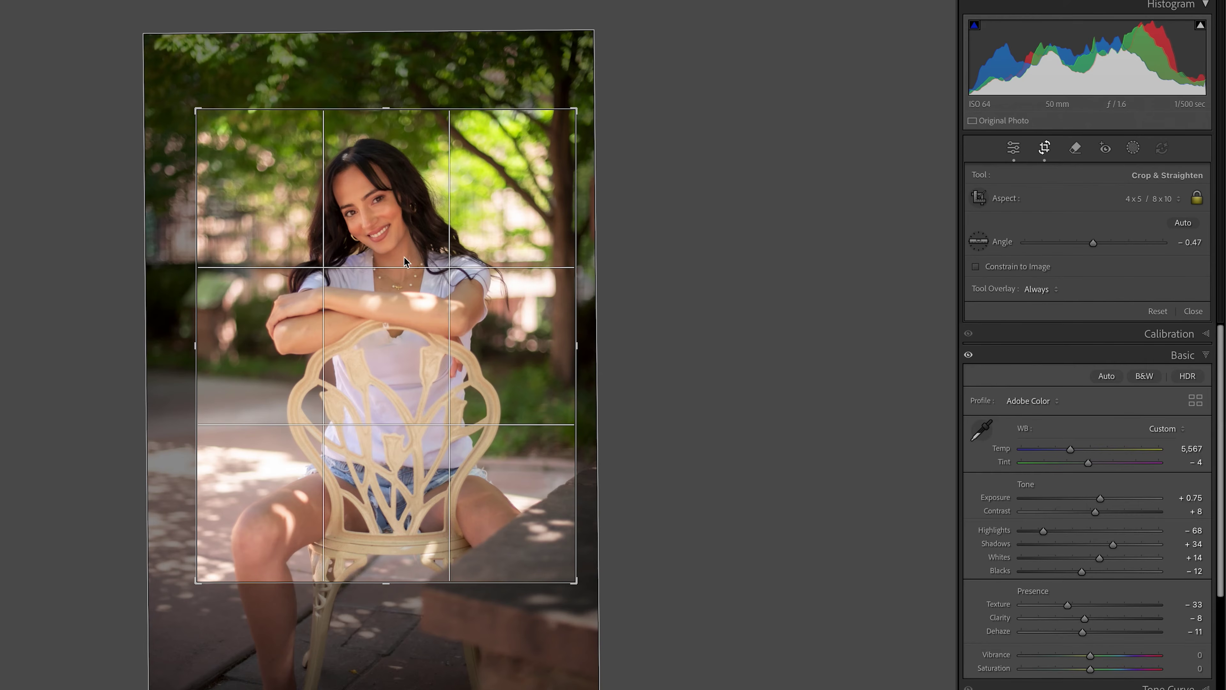
drag(389, 114, 386, 102)
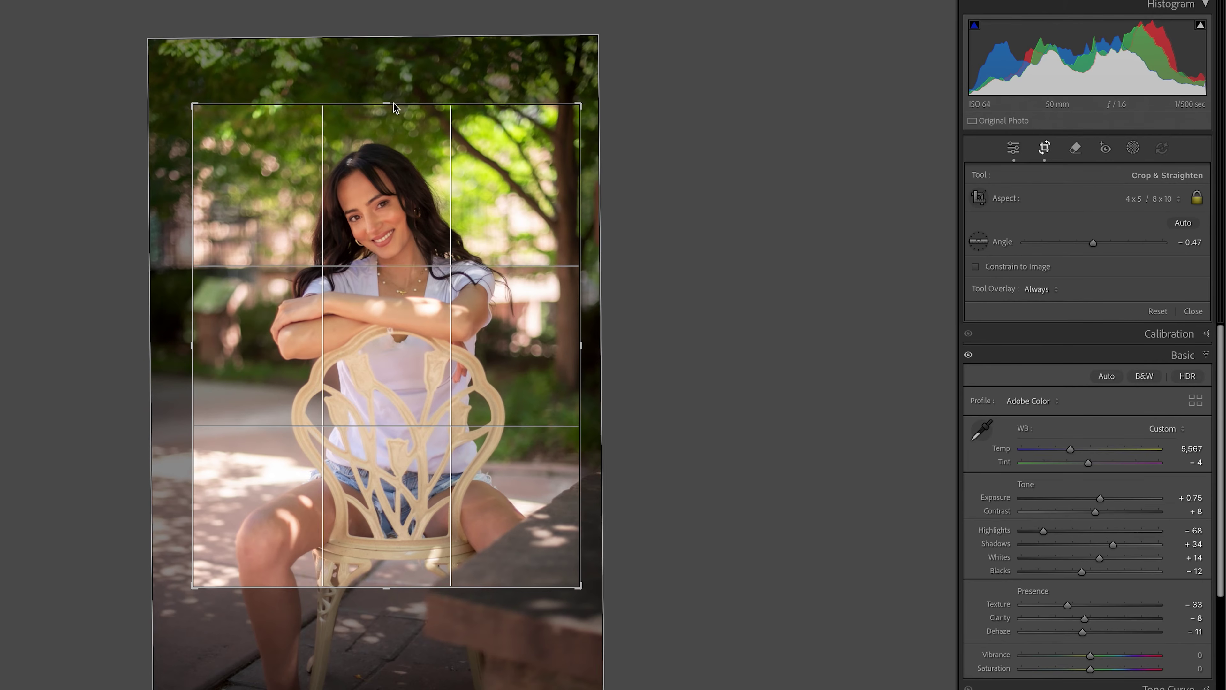
drag(392, 108, 389, 103)
key(d)
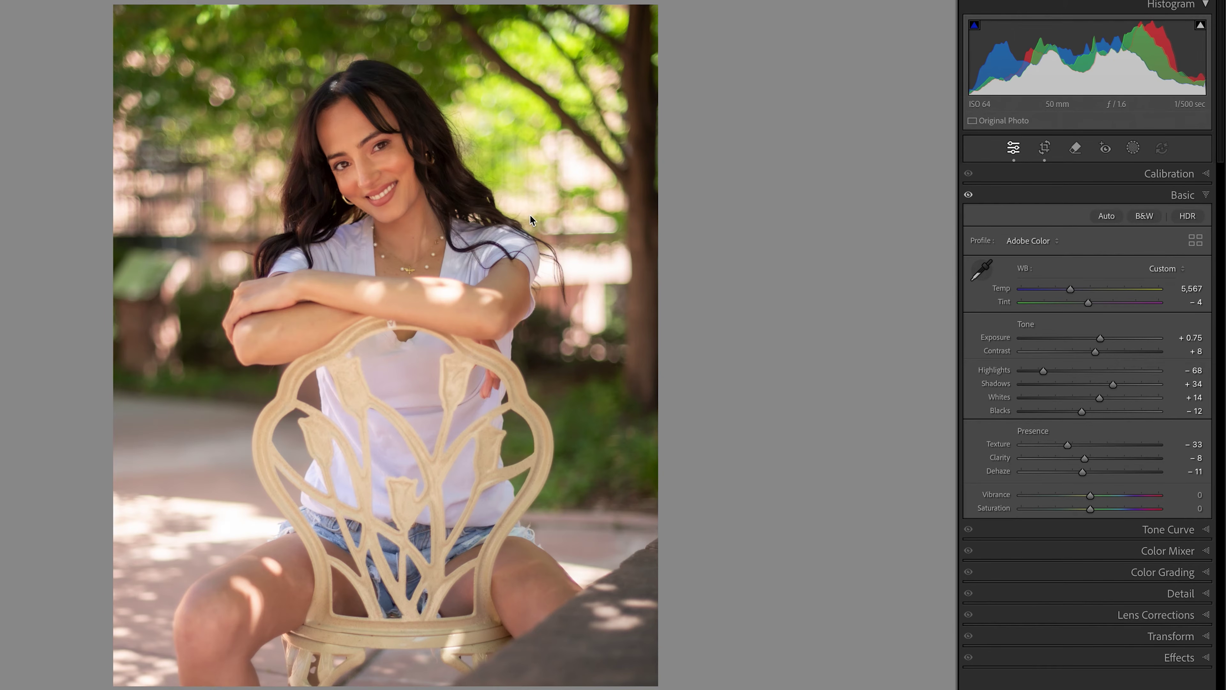
click(1044, 147)
drag(417, 112, 398, 106)
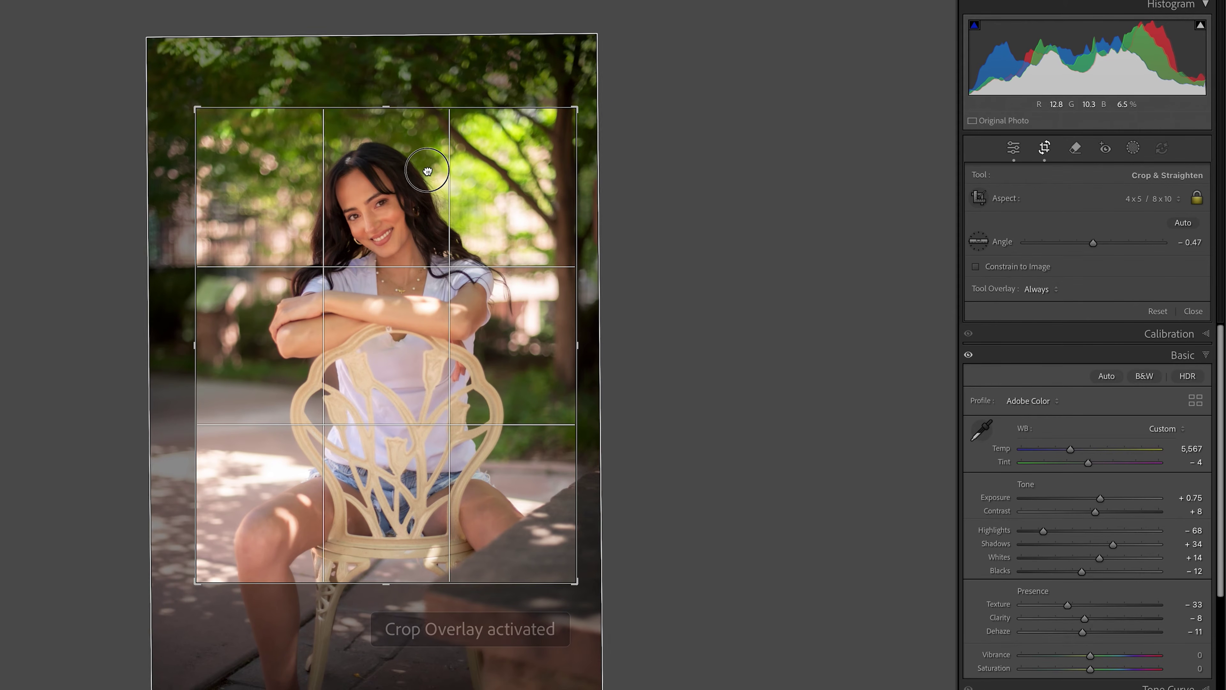
key(d)
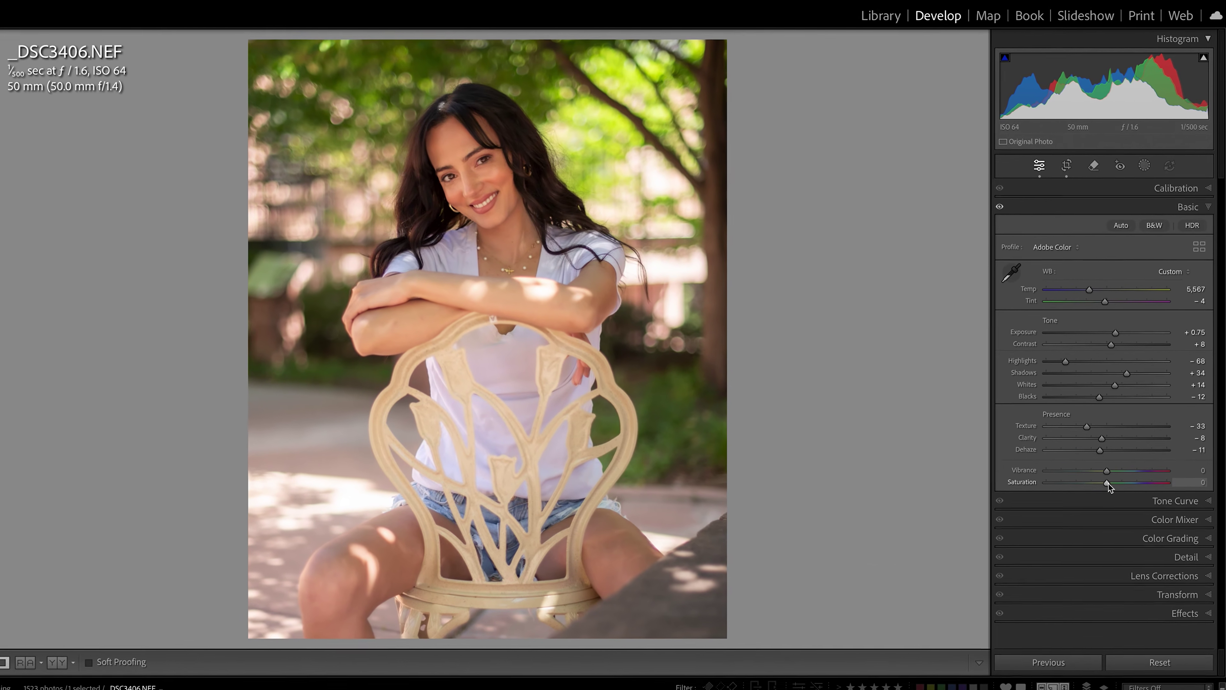
Set Vibrance to +30 and Saturation to +10, and compare the portrait with its before version
mouse_move(1108, 487)
mouse_down()
mouse_move(1022, 489)
mouse_move(1166, 486)
mouse_move(1098, 488)
mouse_move(1156, 488)
mouse_move(1109, 492)
mouse_up()
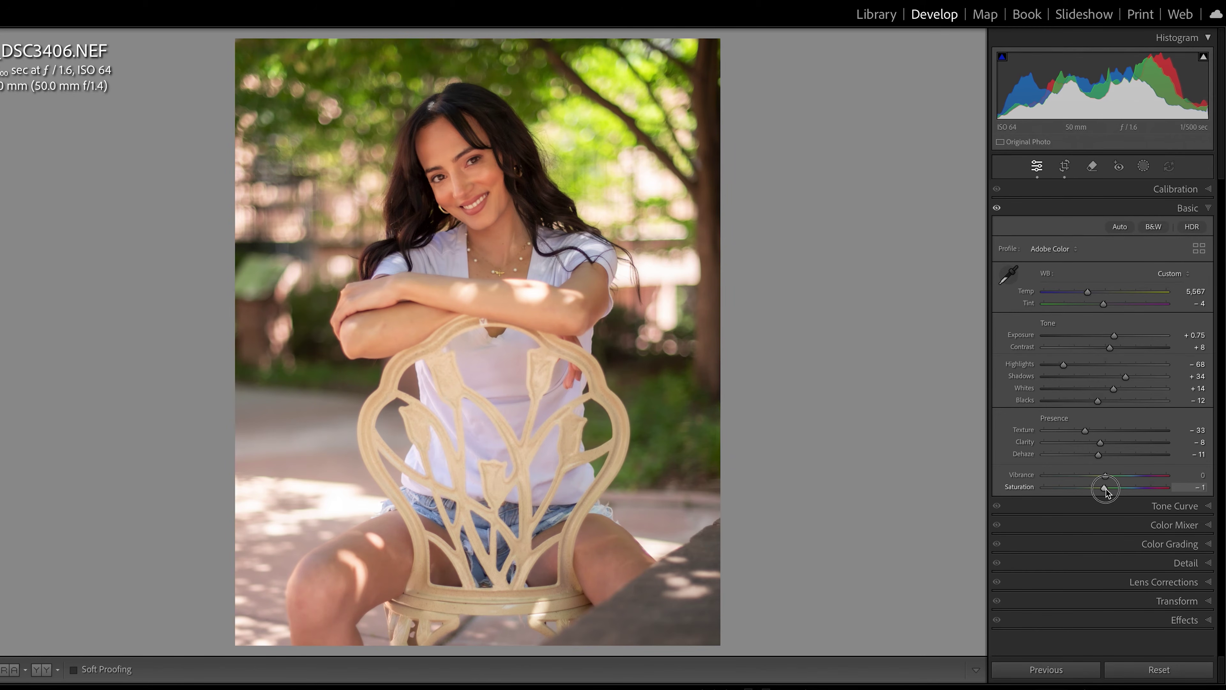
drag(1104, 488, 1108, 493)
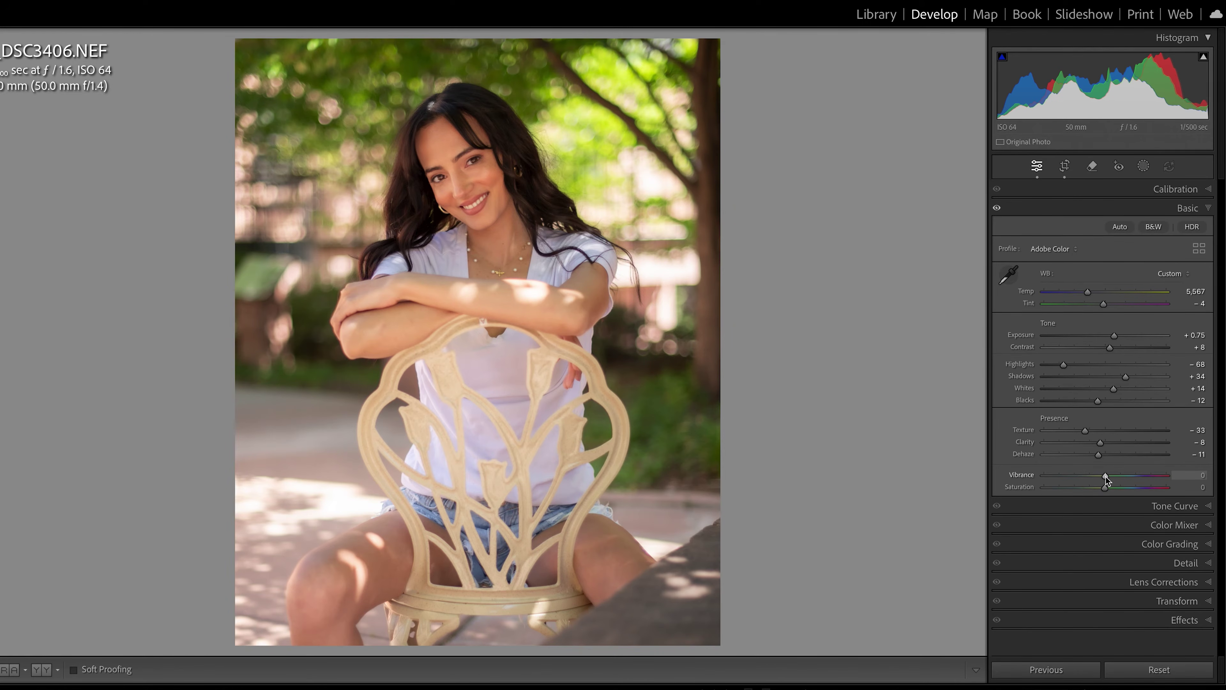
drag(1106, 478, 1123, 504)
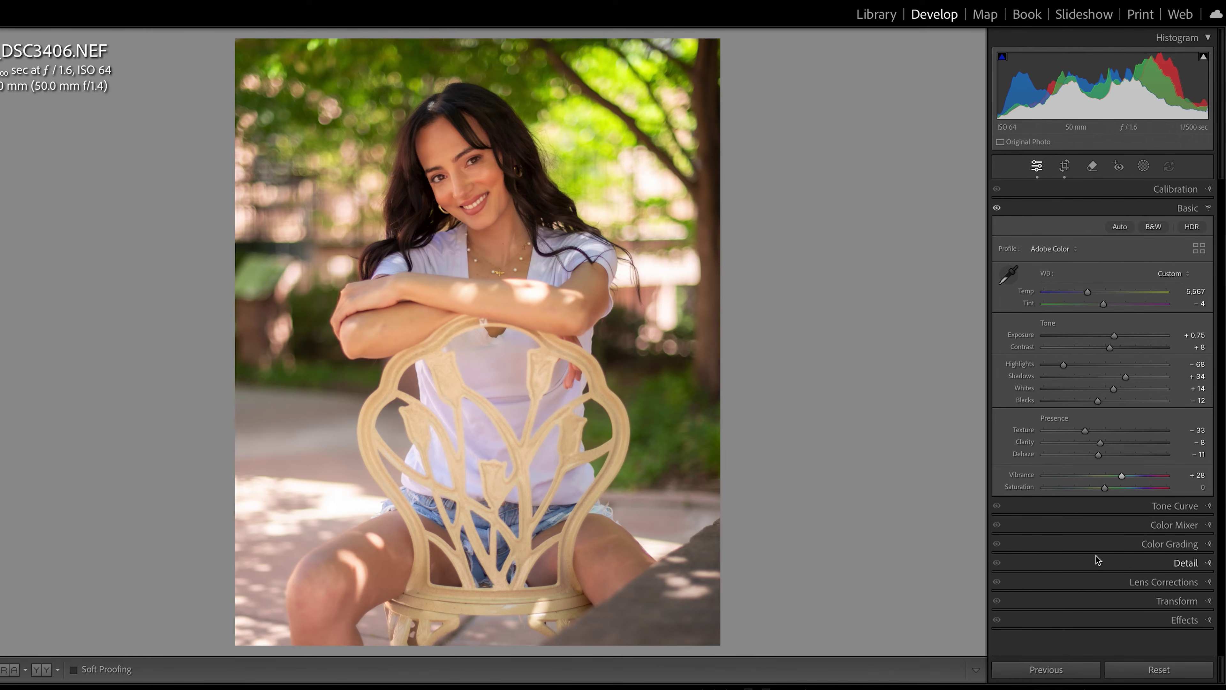
mouse_move(1105, 488)
mouse_down()
mouse_move(1141, 493)
mouse_move(1108, 493)
mouse_move(1126, 478)
mouse_up()
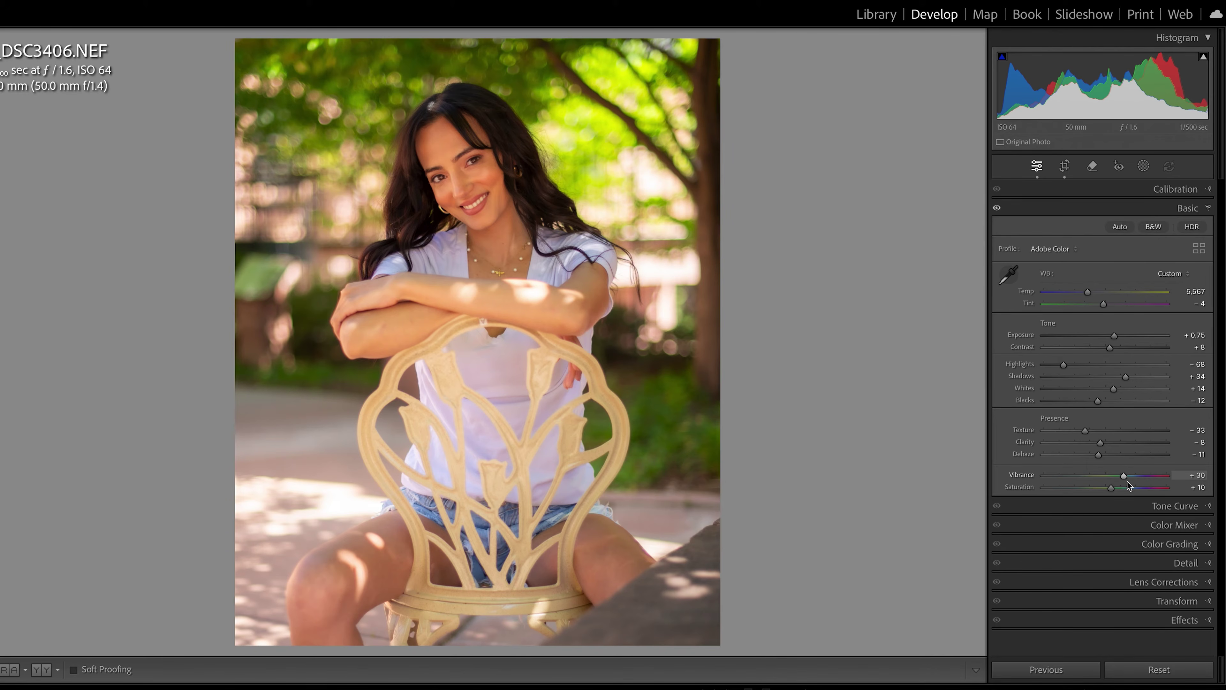
key(backslash)
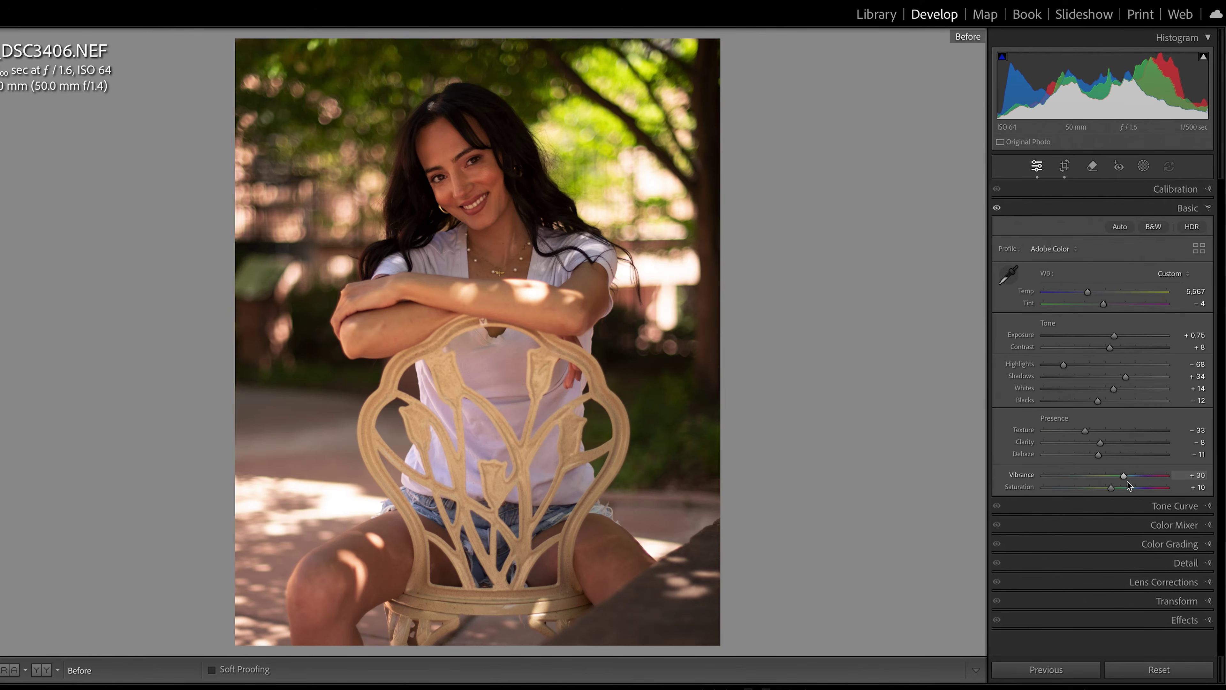
key(backslash)
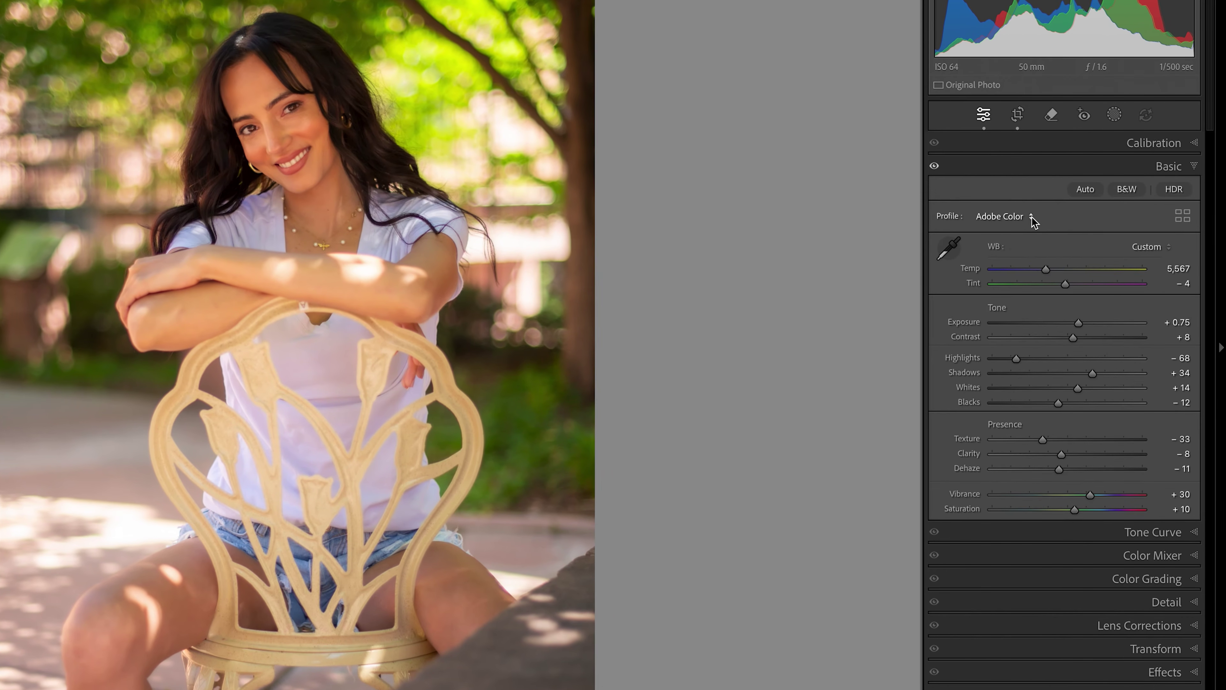
Try the Adobe Landscape and Adobe Portrait profiles on the photo, and return to Adobe Color
click(1032, 218)
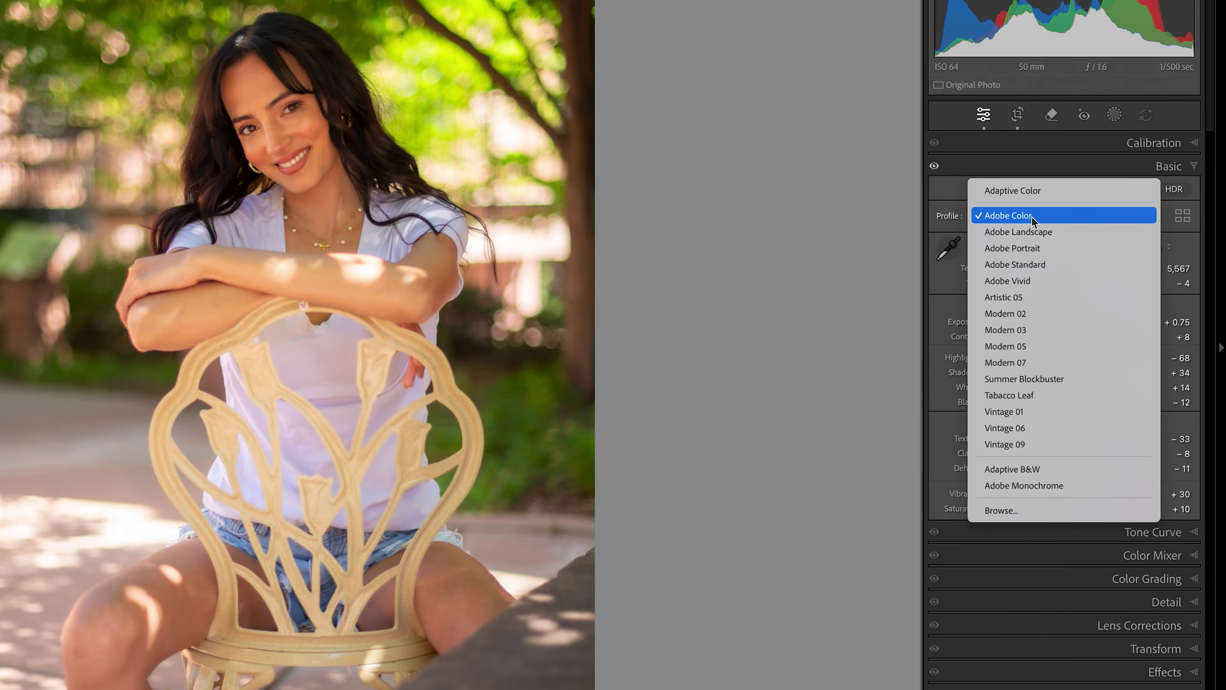
click(1033, 231)
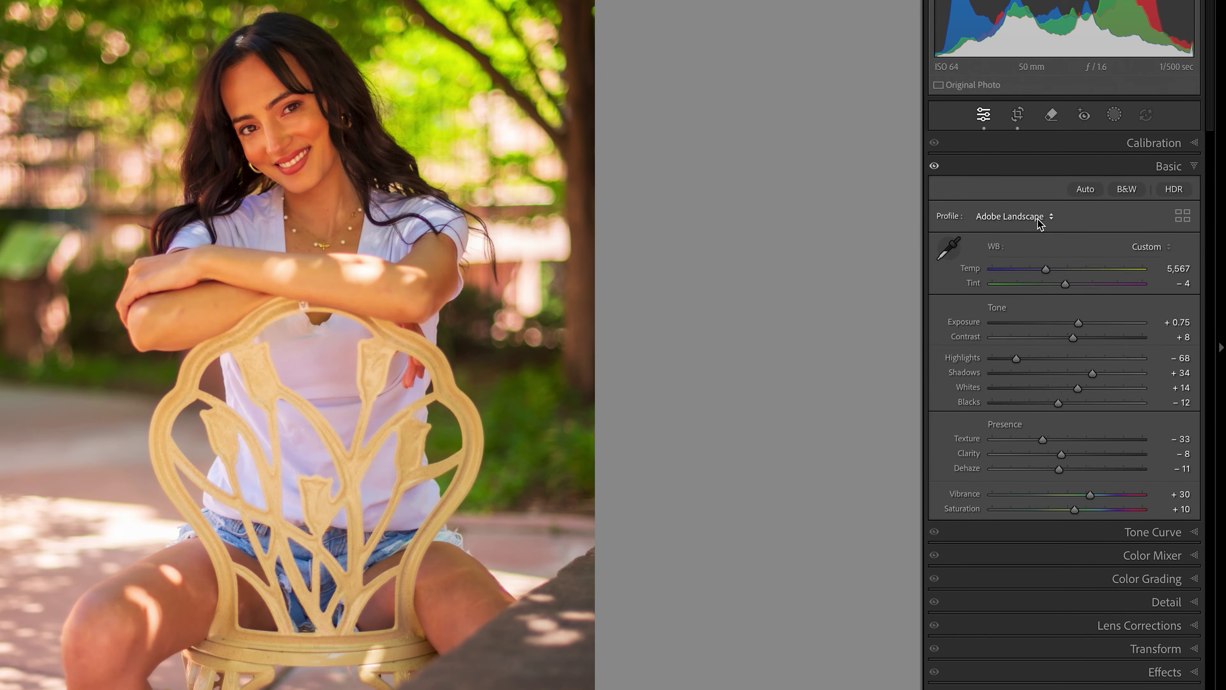
click(1040, 218)
click(1072, 237)
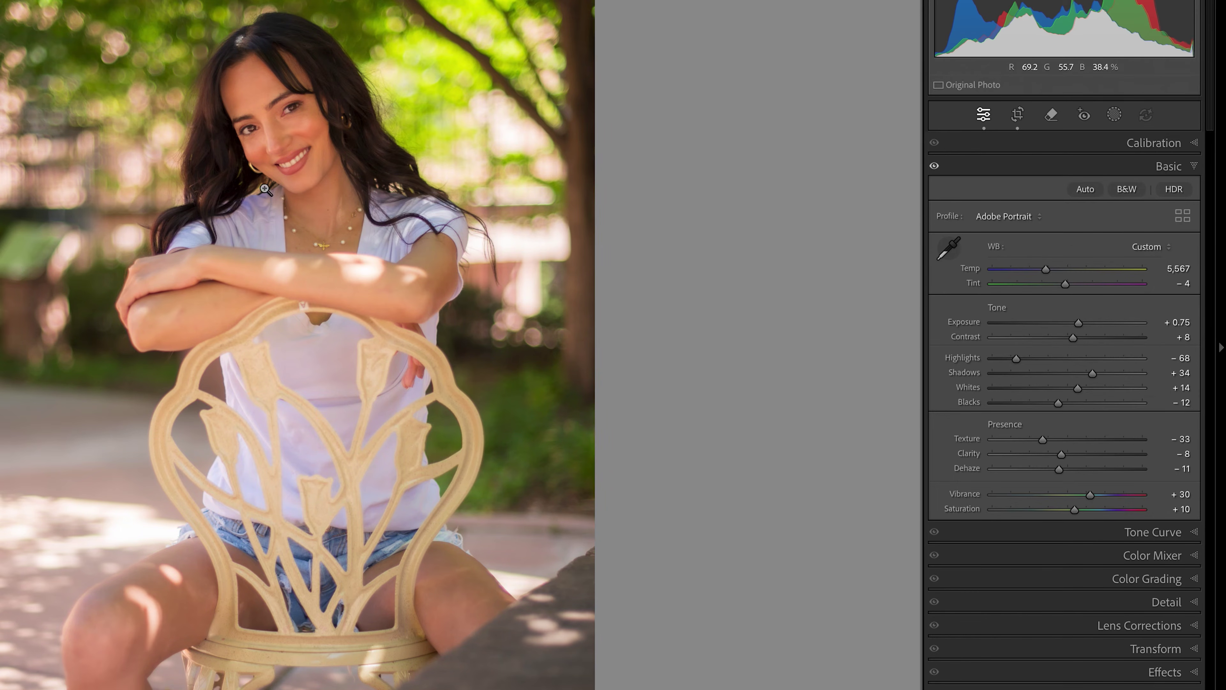
click(1019, 217)
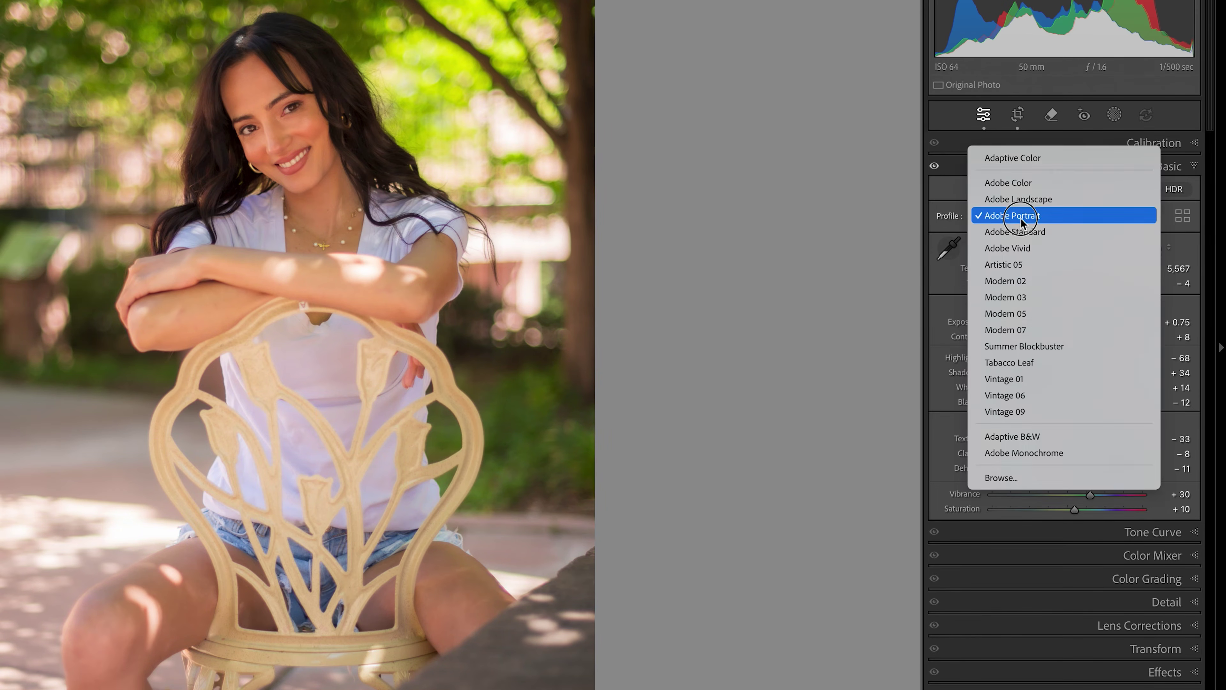
click(1026, 186)
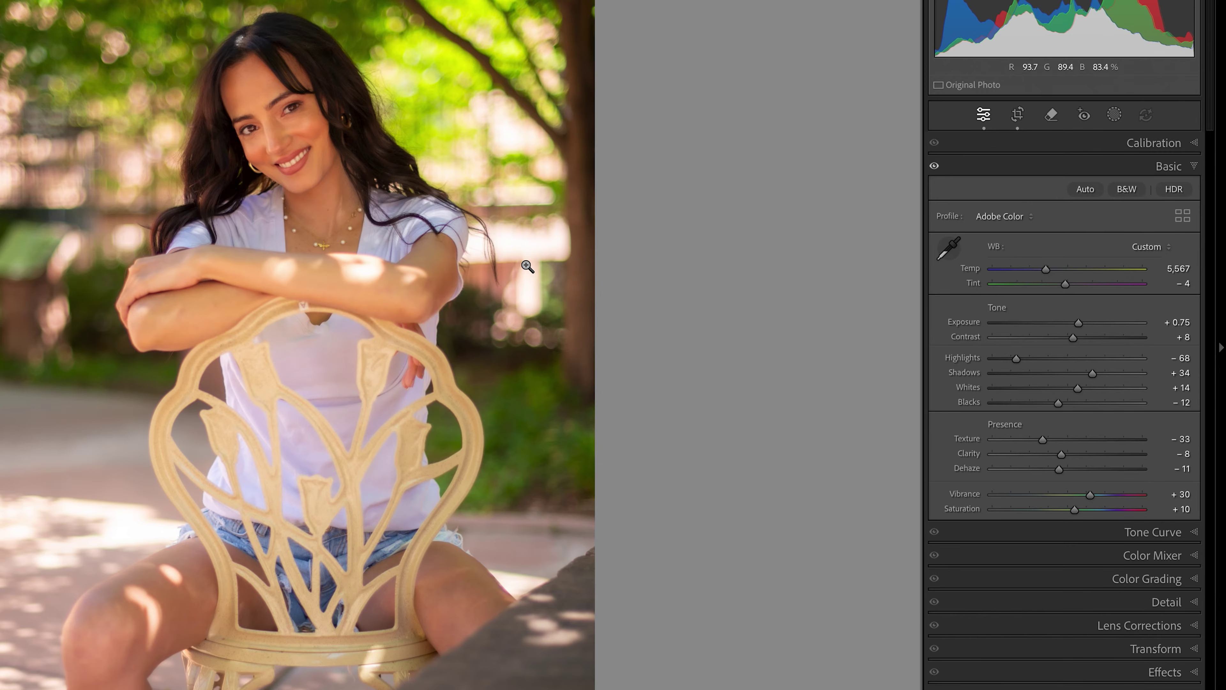
Apply the Adobe Vivid profile to the portrait and compare it with Adobe Color
click(1031, 216)
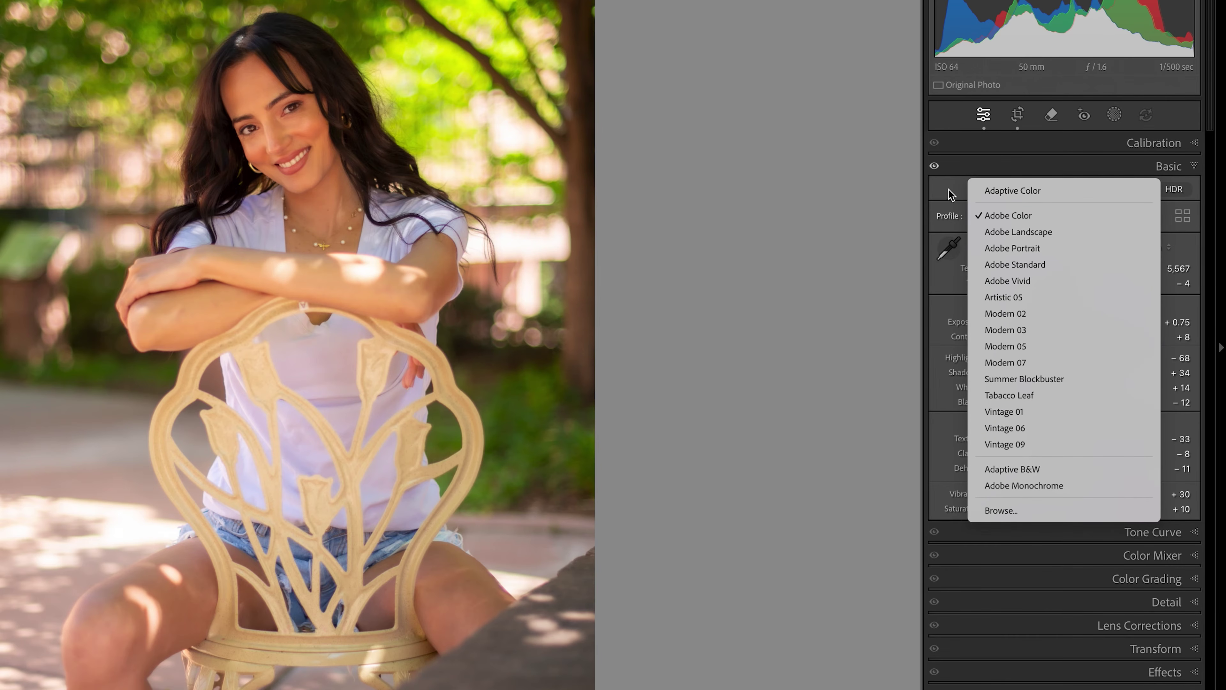
click(1030, 282)
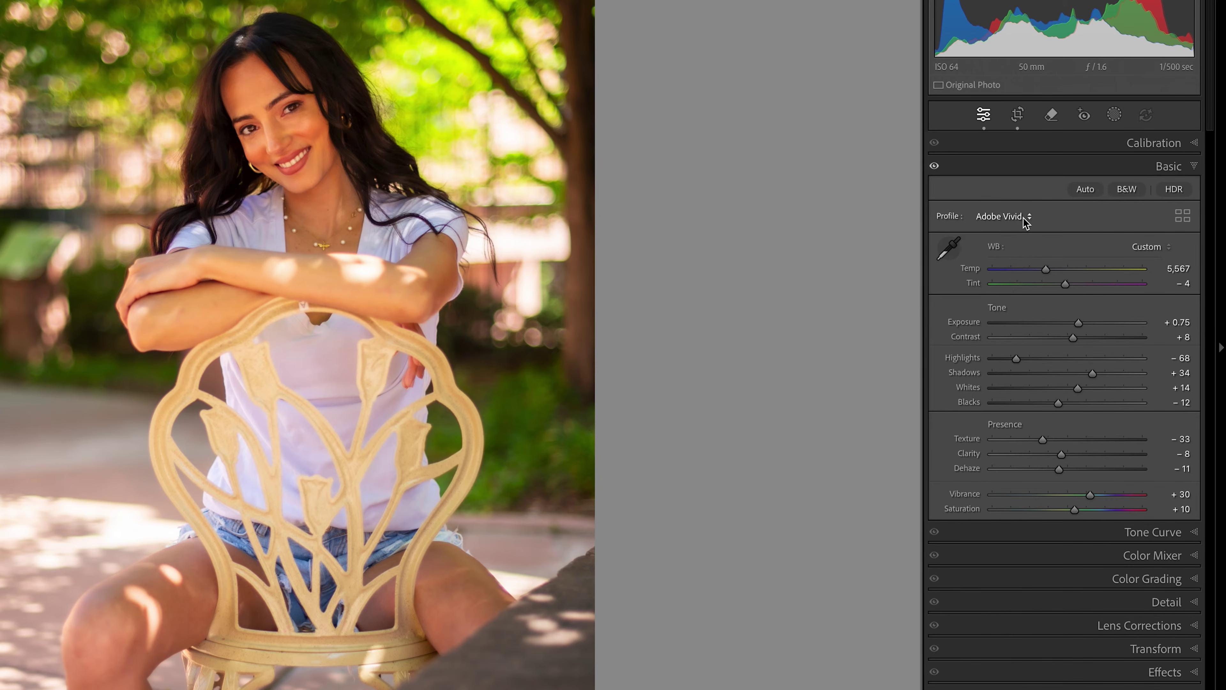
click(1024, 219)
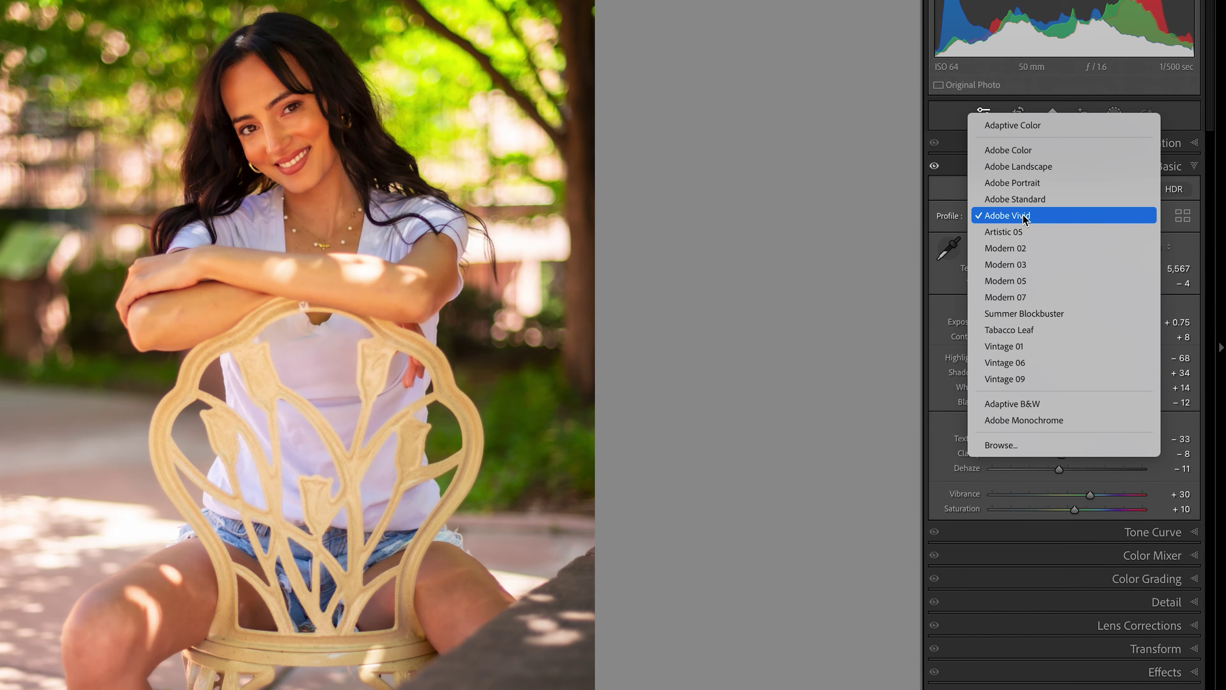
click(1029, 156)
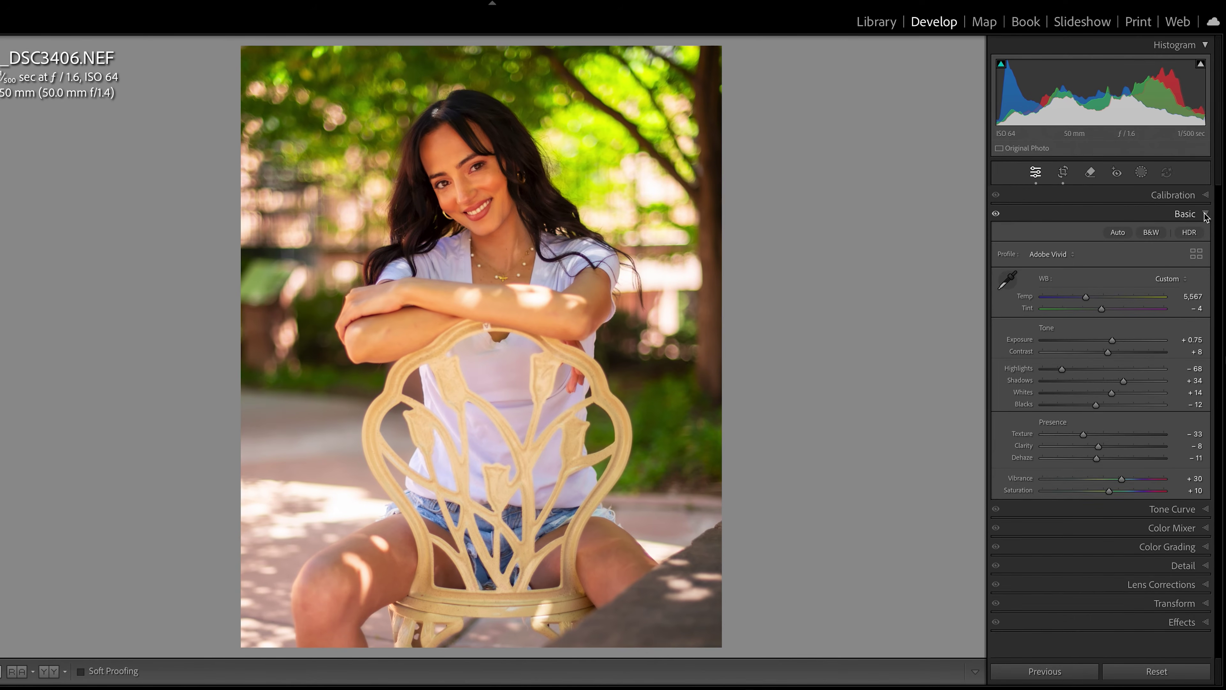
Sharpen the portrait with Amount 69 and Detail 34 while viewing the subject's face up close
click(1206, 214)
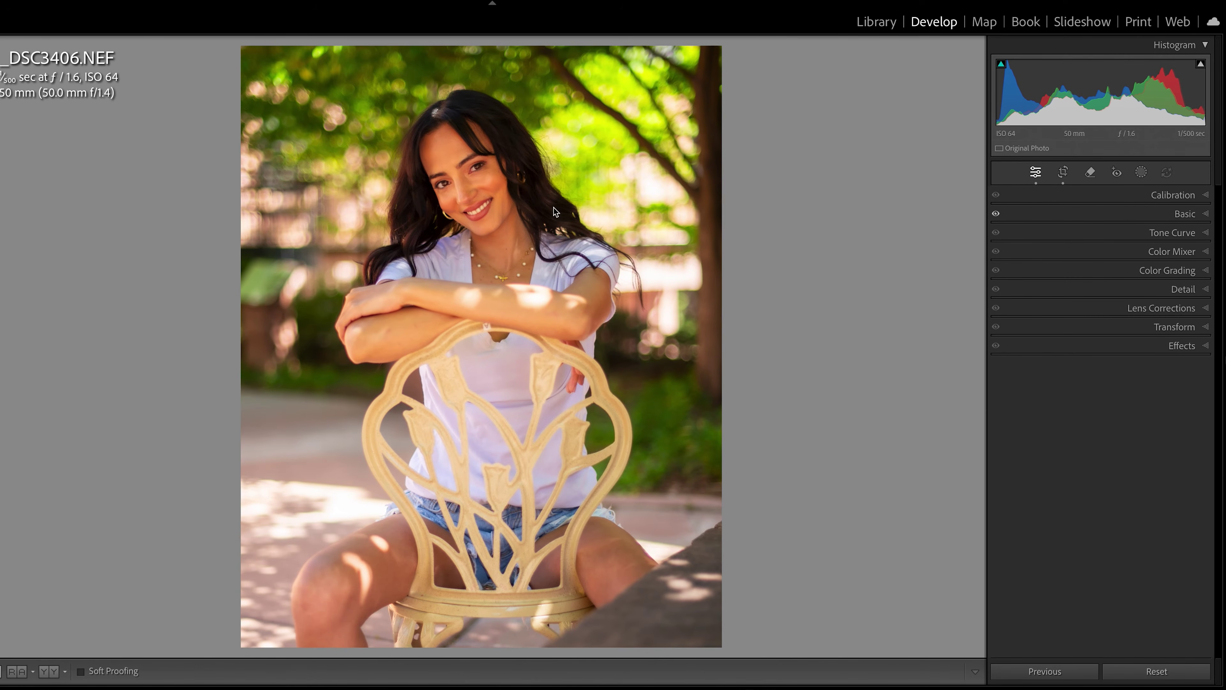
click(490, 154)
drag(509, 148, 525, 188)
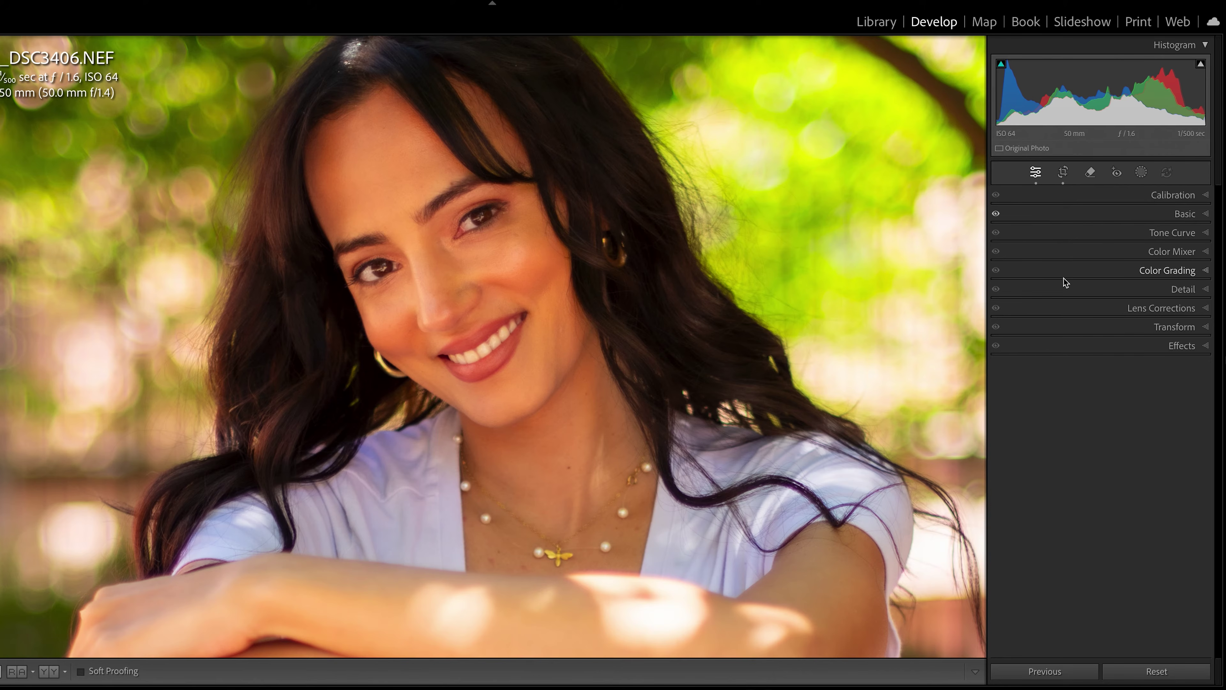
click(1207, 290)
drag(1076, 501, 1102, 511)
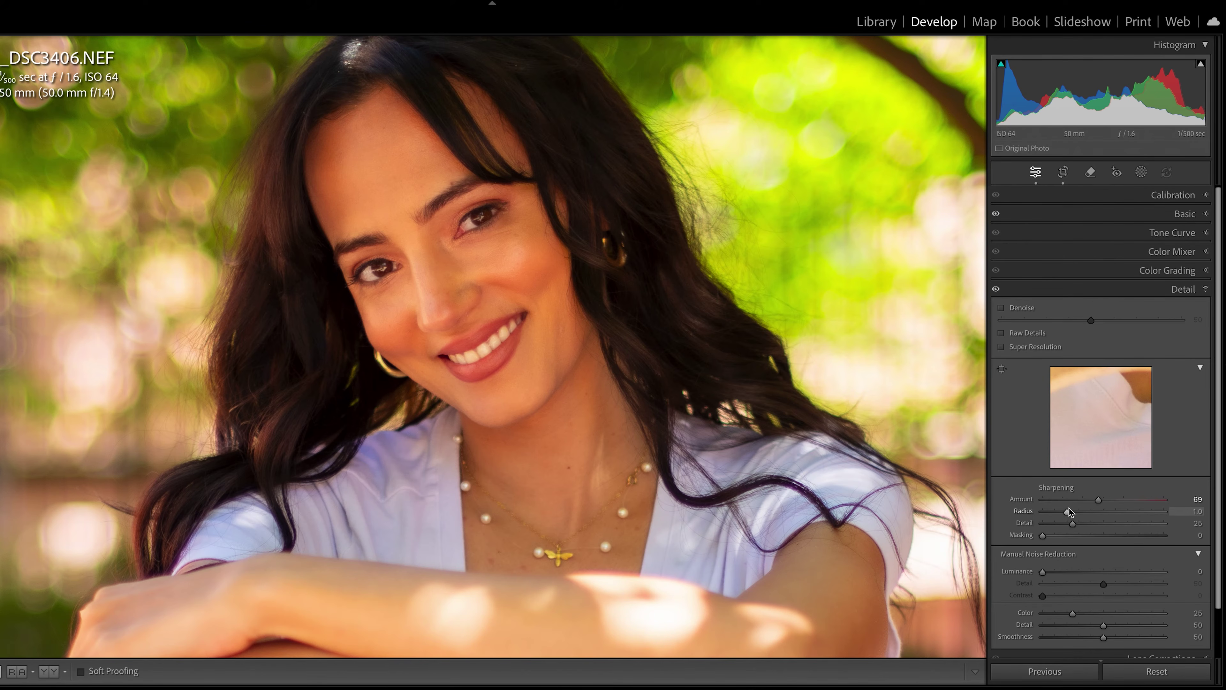
drag(1075, 523, 1084, 525)
scroll(1100, 572, down, 2)
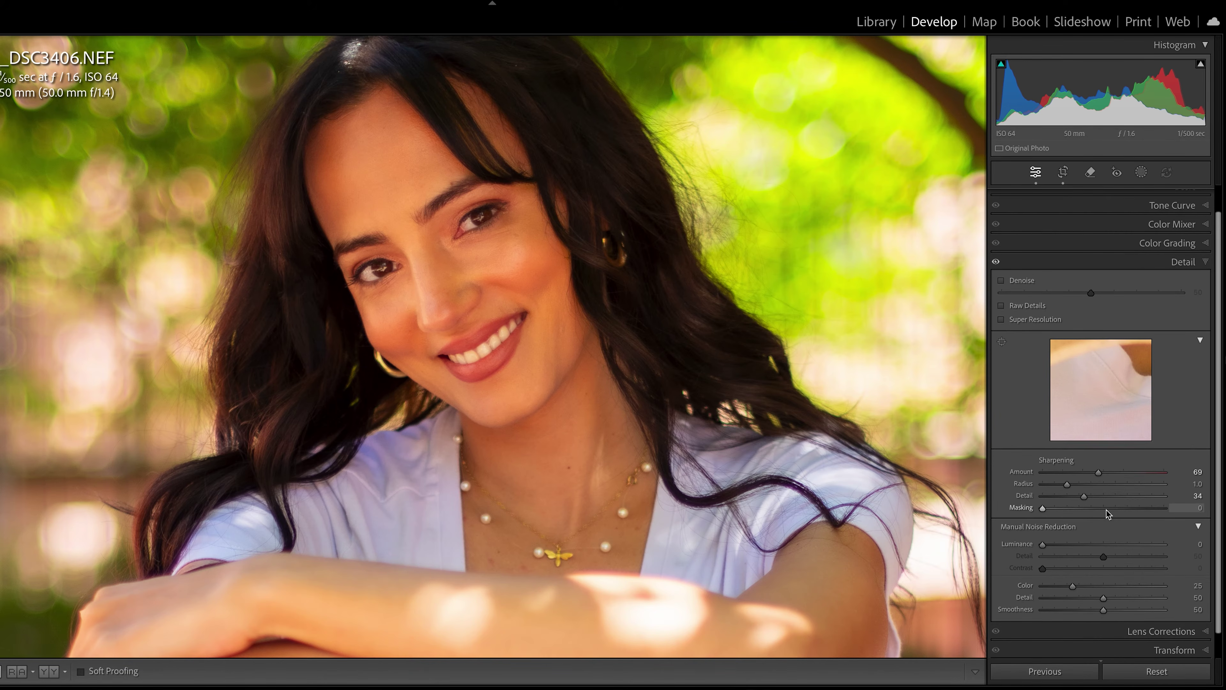
scroll(1106, 512, down, 1)
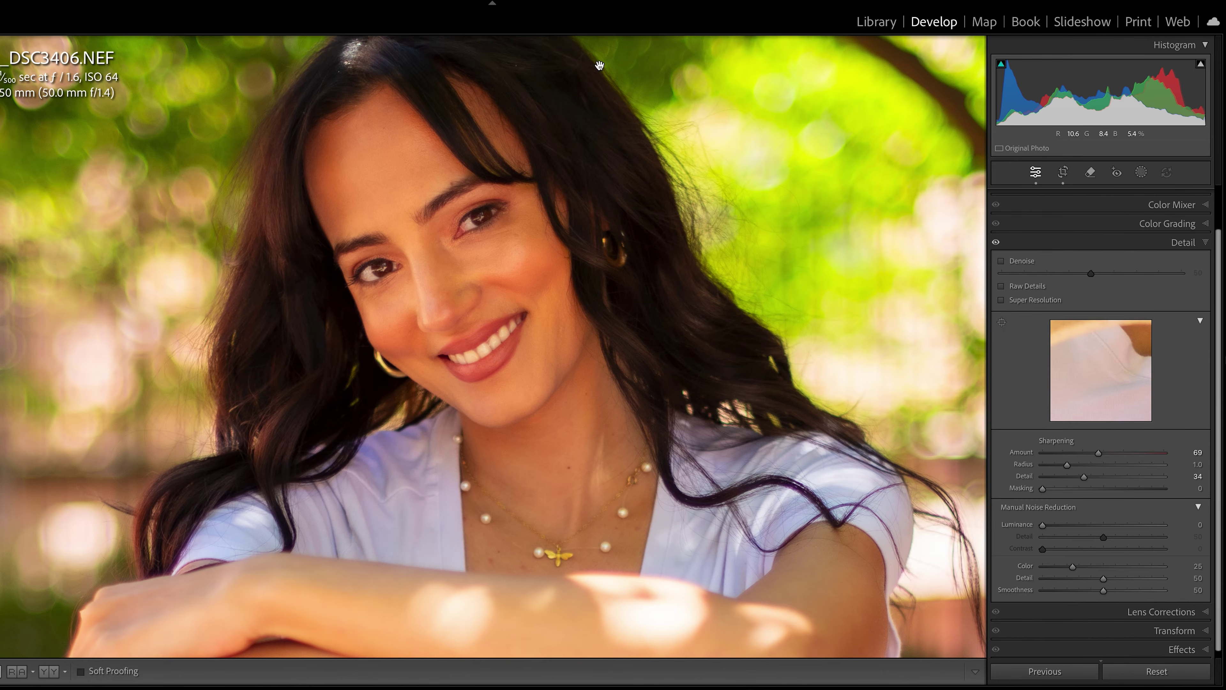
Try luminance noise reduction at 100 and inspect its effect on the subject's face
click(294, 538)
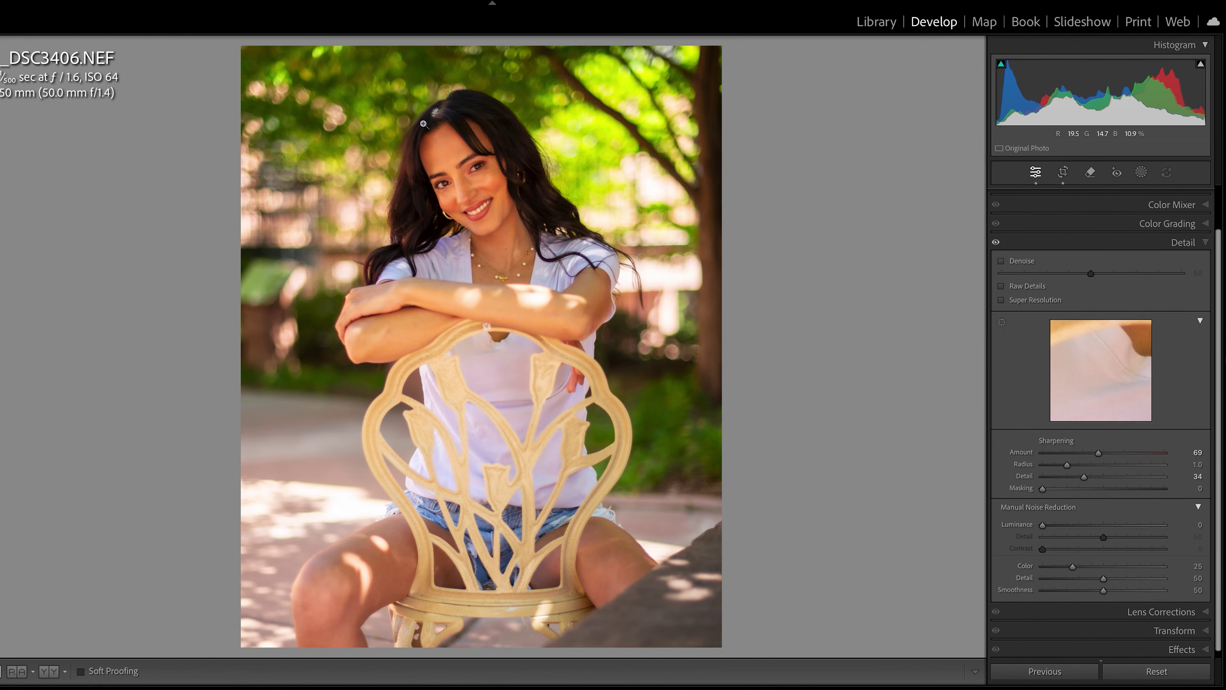
click(428, 188)
drag(483, 167, 468, 252)
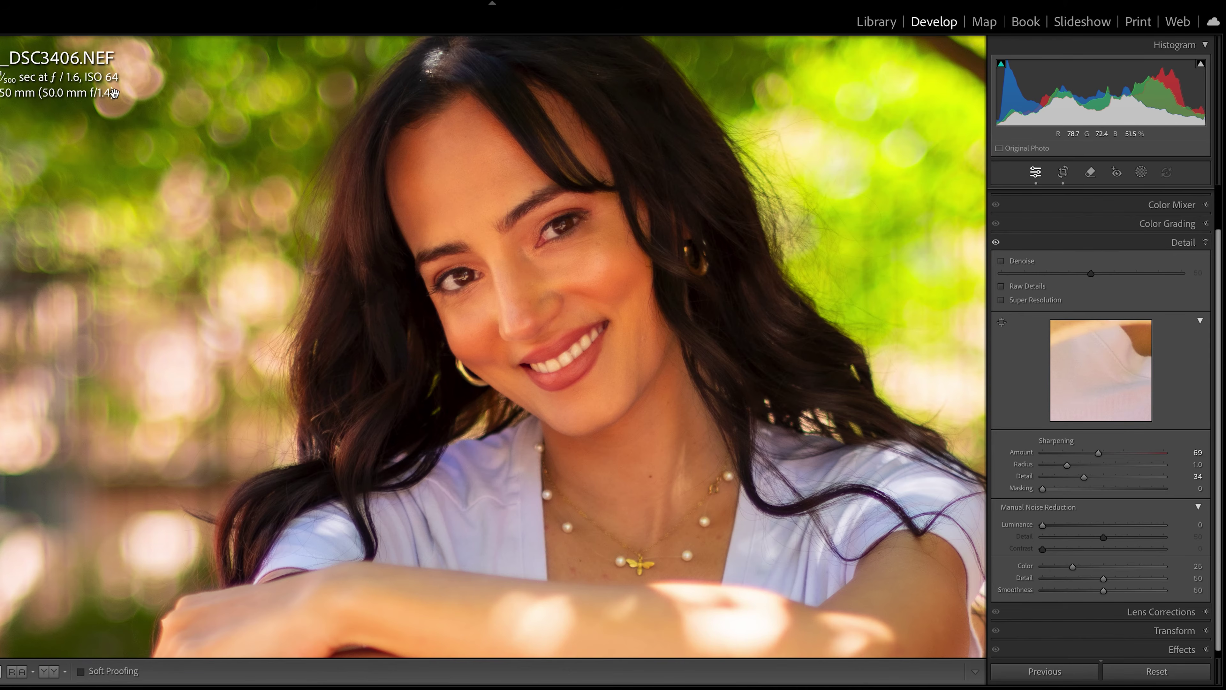
drag(709, 390, 641, 386)
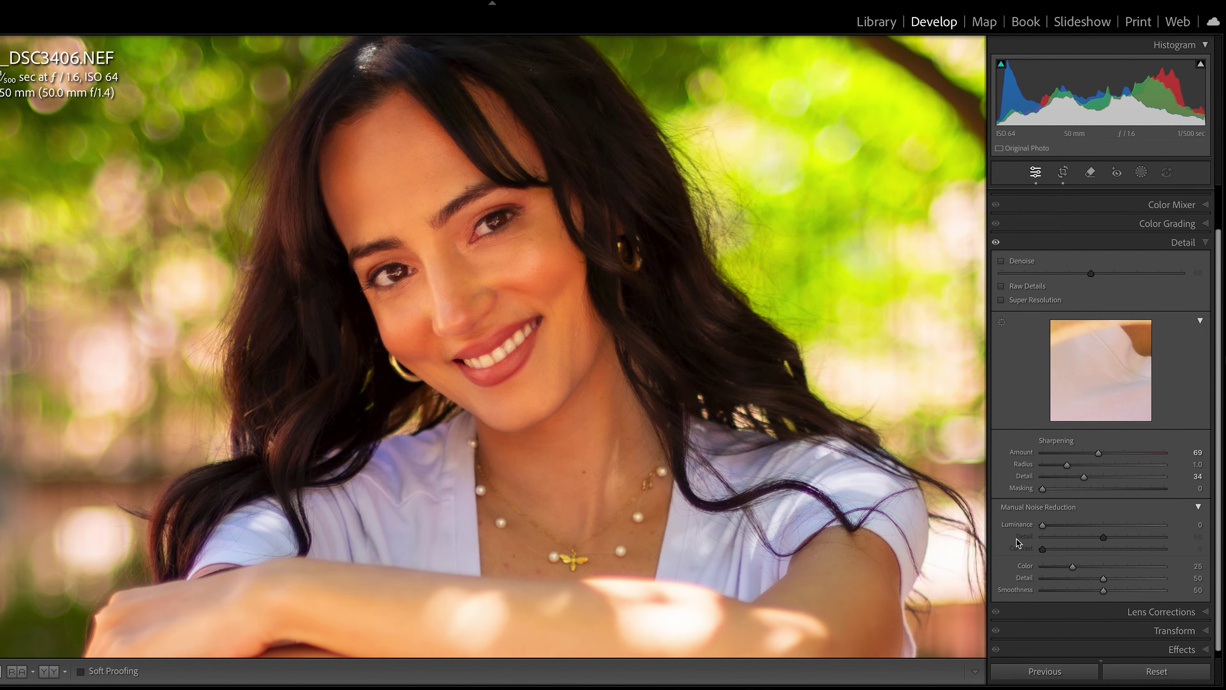
drag(1043, 526, 1053, 532)
drag(1051, 526, 1186, 527)
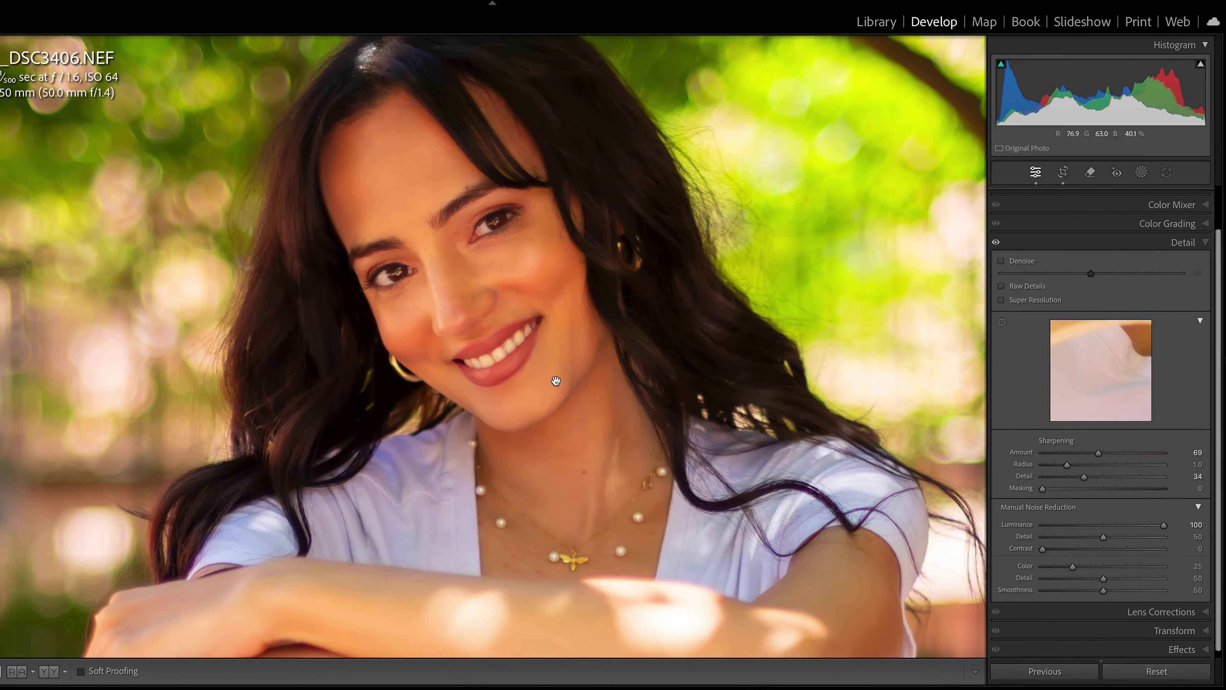
drag(323, 235, 293, 259)
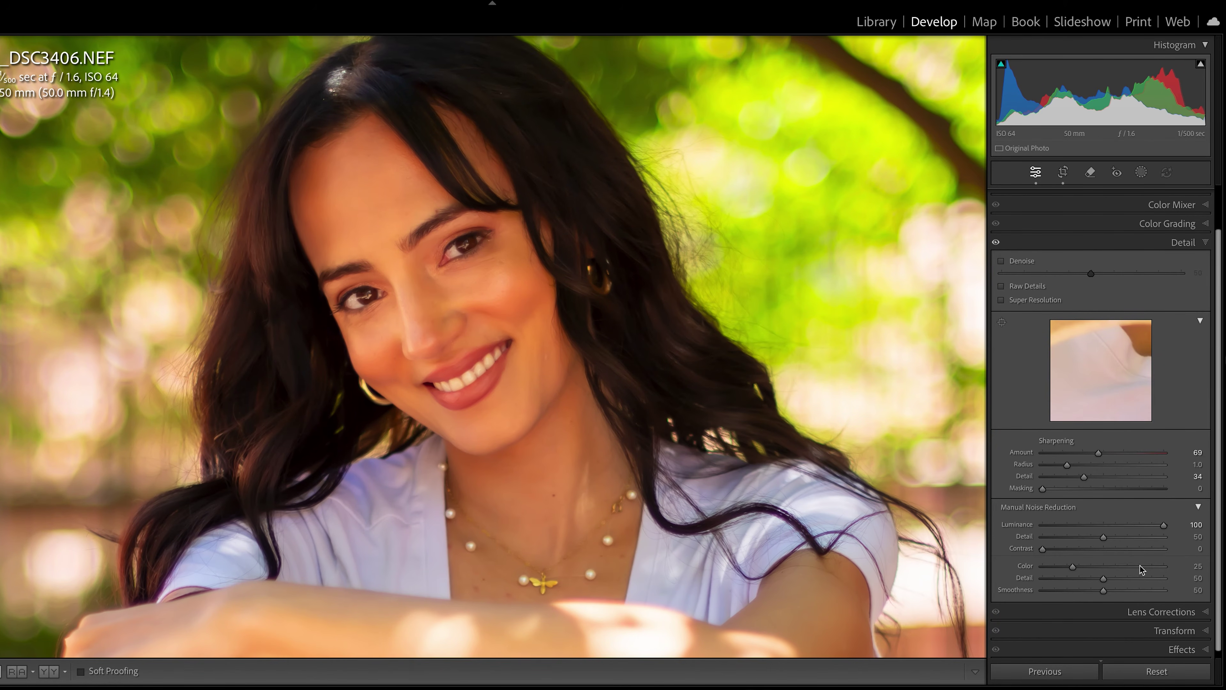
Reduce the luminance noise reduction to a slight amount and finish the detail adjustments
drag(1164, 526, 1079, 532)
drag(1053, 527, 1056, 528)
click(1207, 243)
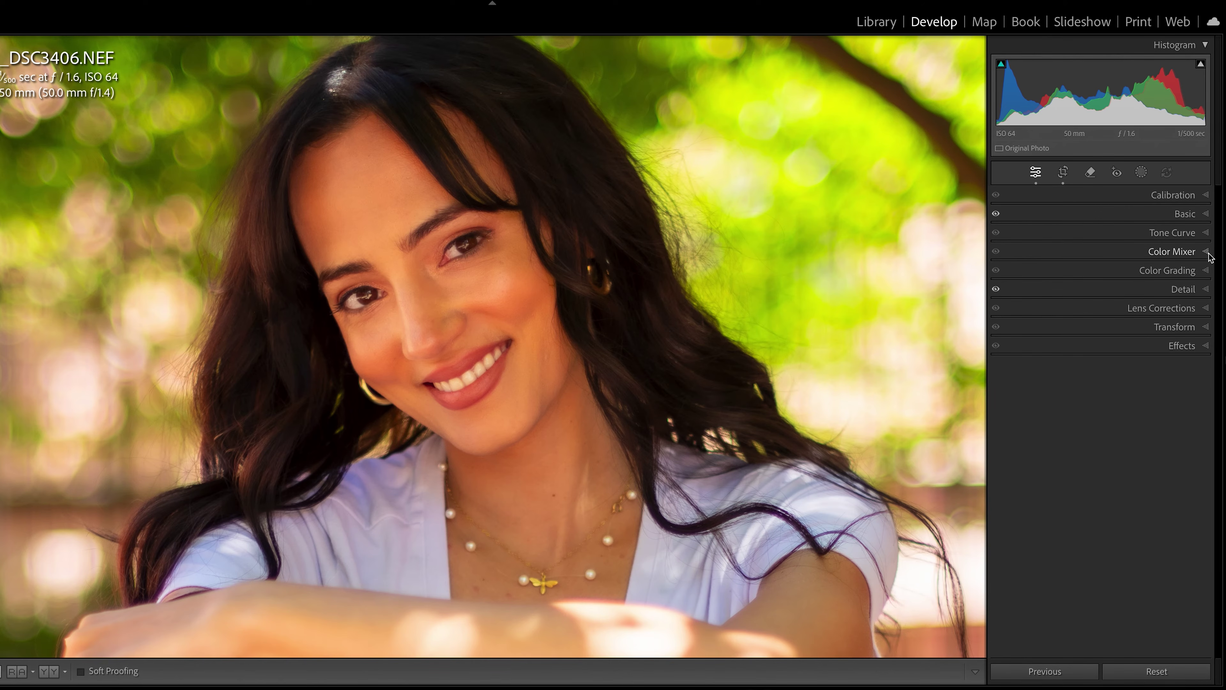
Remove chromatic aberration and enable lens profile corrections, and compare the whole photo with the lens corrections switched off
click(1206, 308)
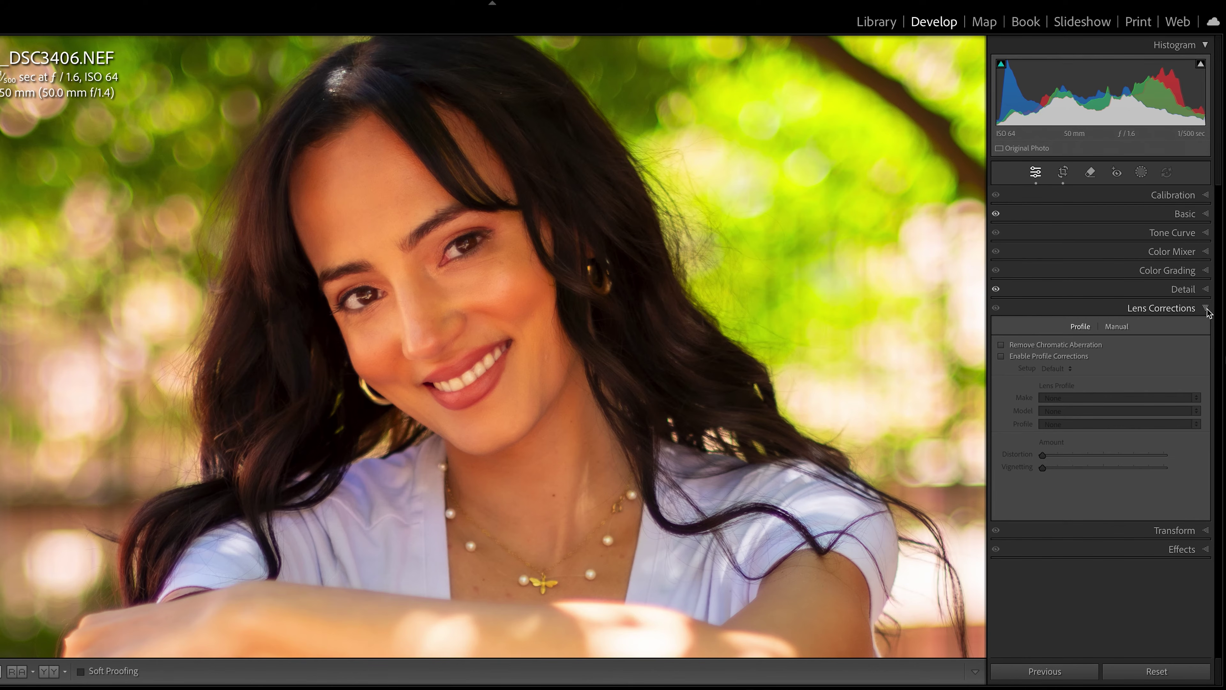
click(1048, 345)
click(1050, 355)
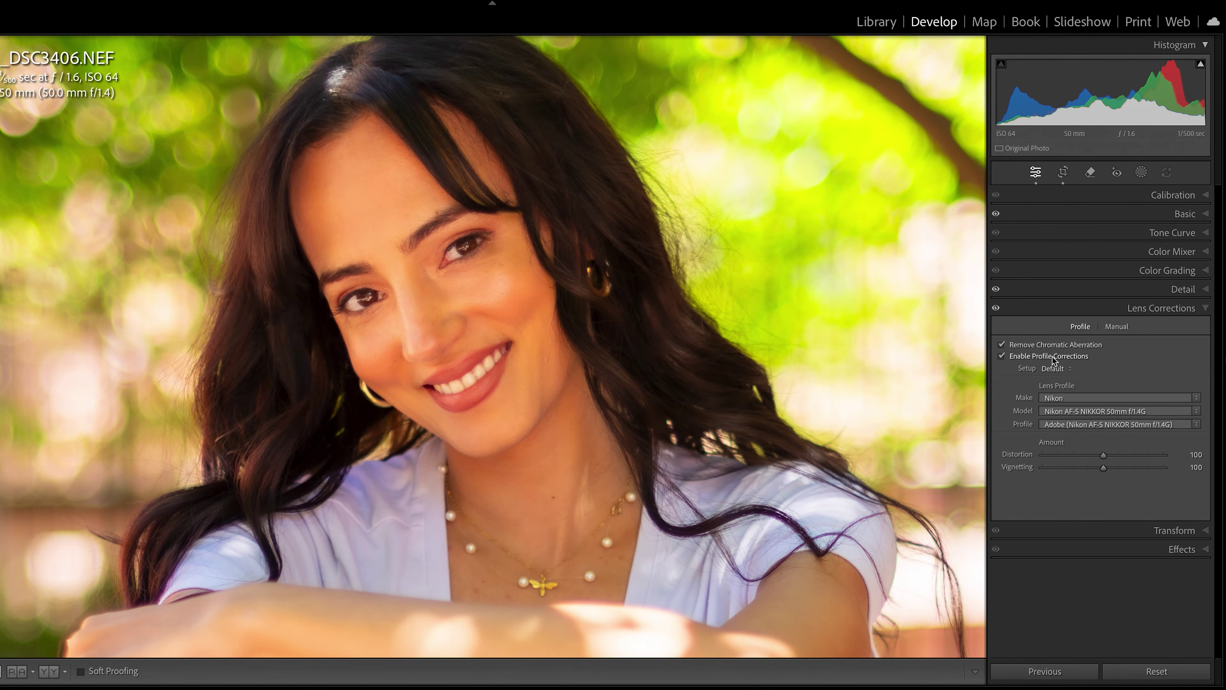
click(928, 361)
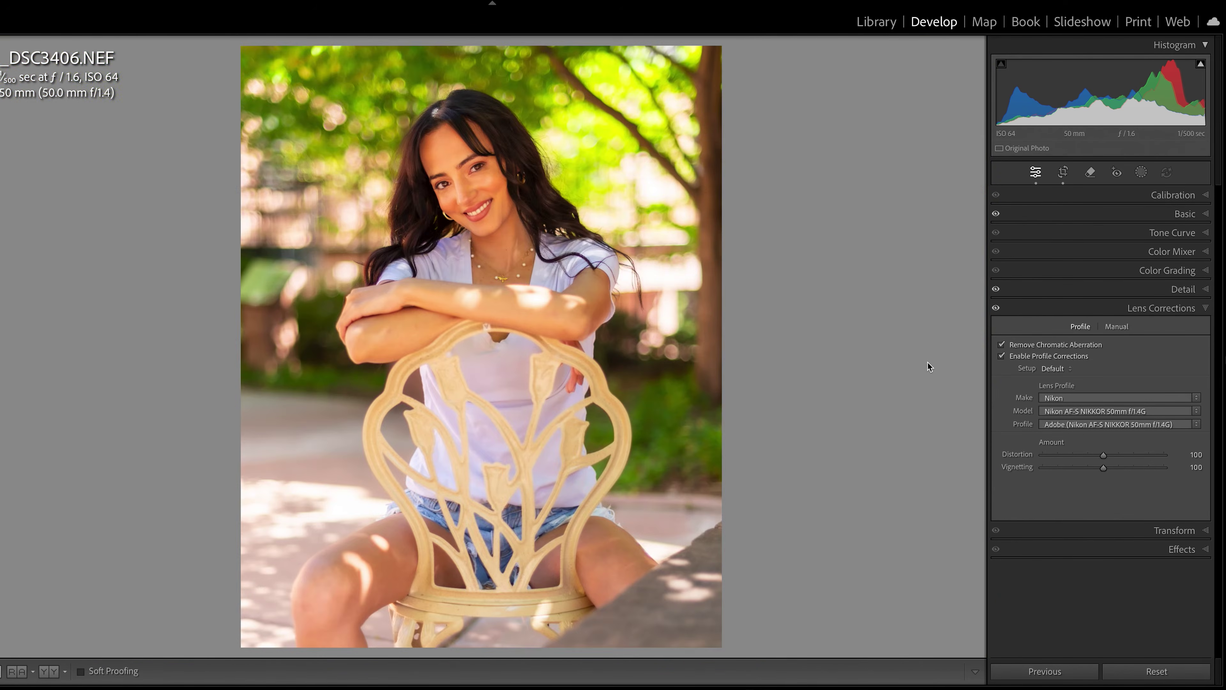
click(997, 311)
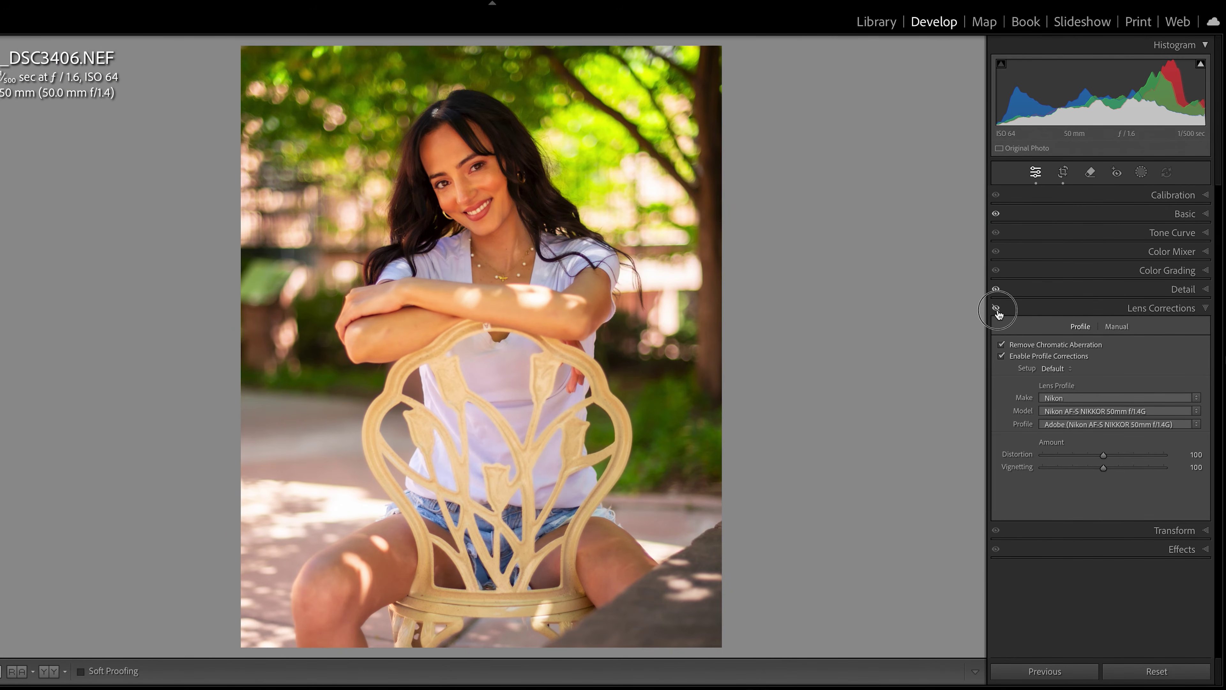
Switch the lens corrections back on and inspect the subject's shirt edges, arms, chair and face up close before viewing the whole photo
click(997, 309)
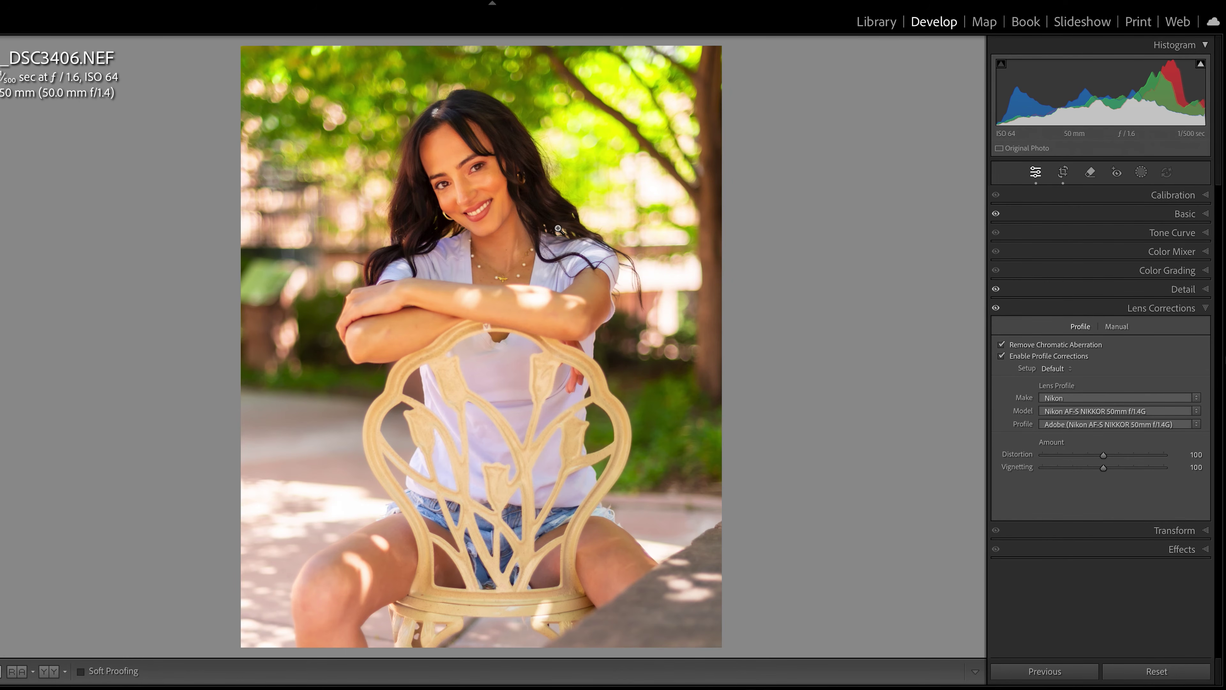
click(576, 365)
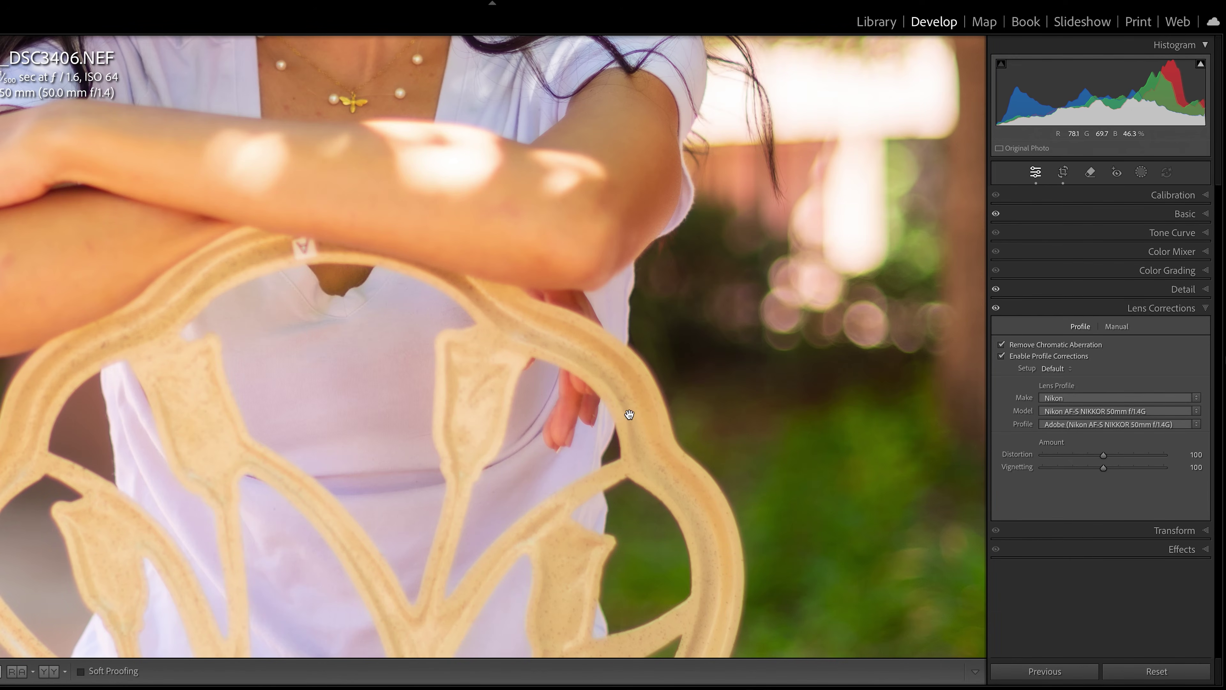
drag(609, 349, 868, 487)
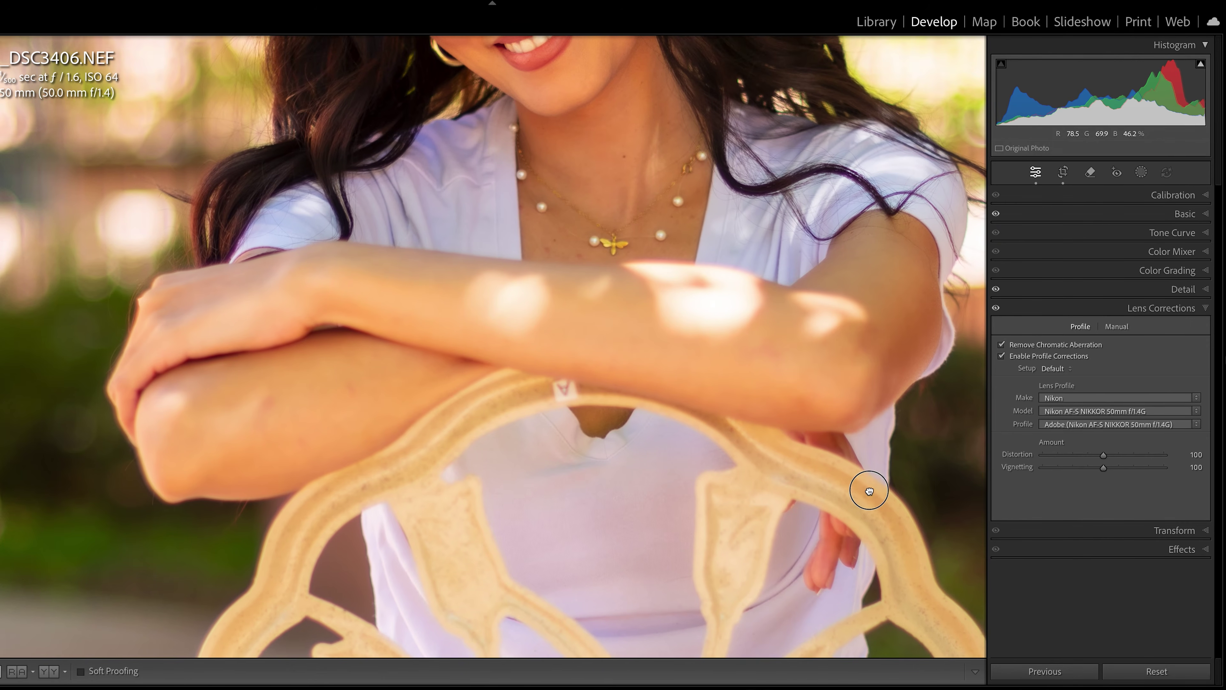
drag(636, 353, 539, 365)
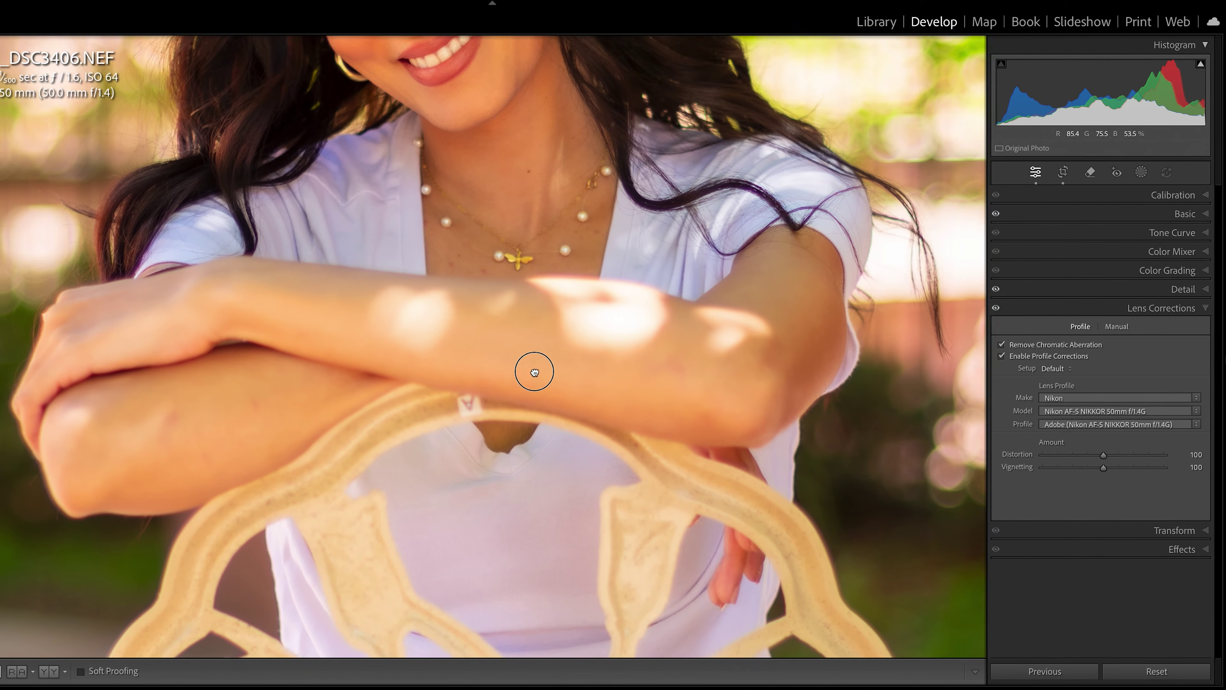
drag(803, 348, 721, 374)
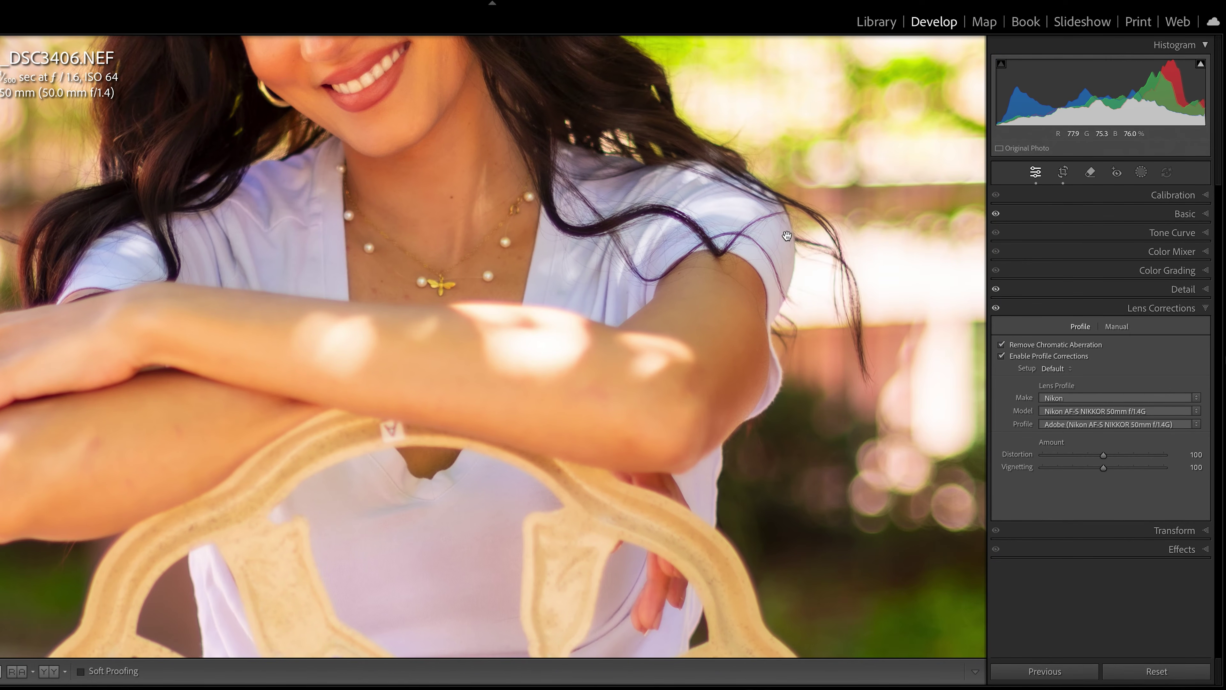
drag(563, 342, 731, 326)
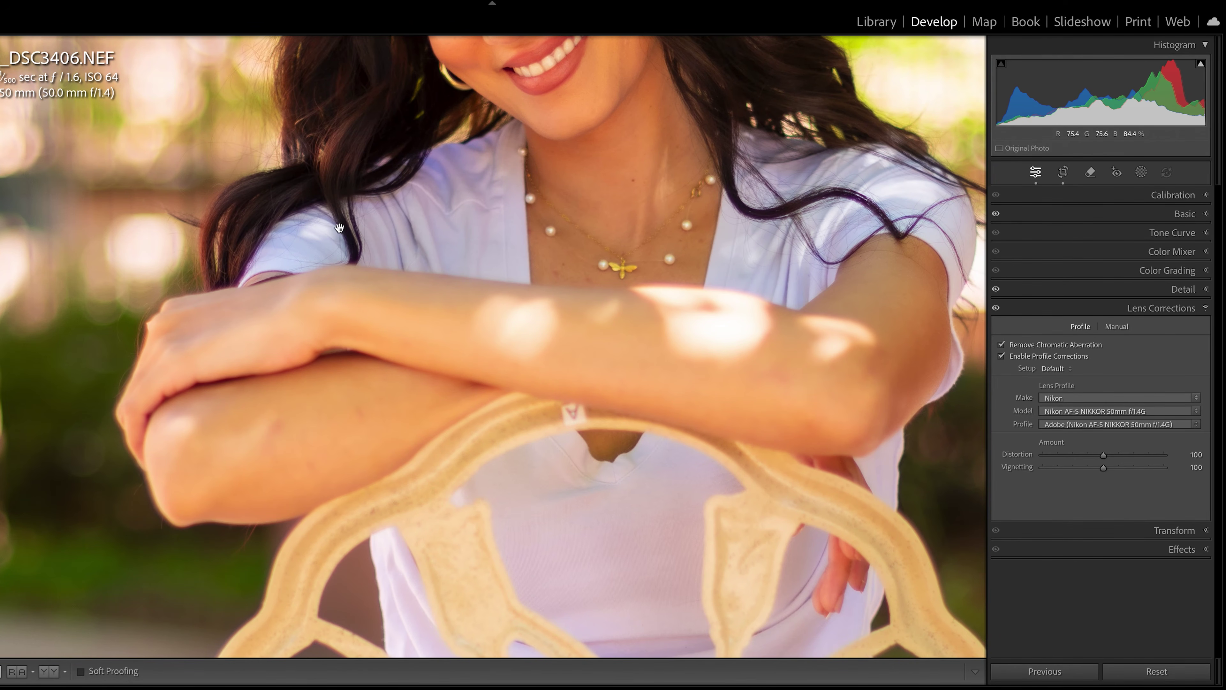
scroll(339, 228, up, 10)
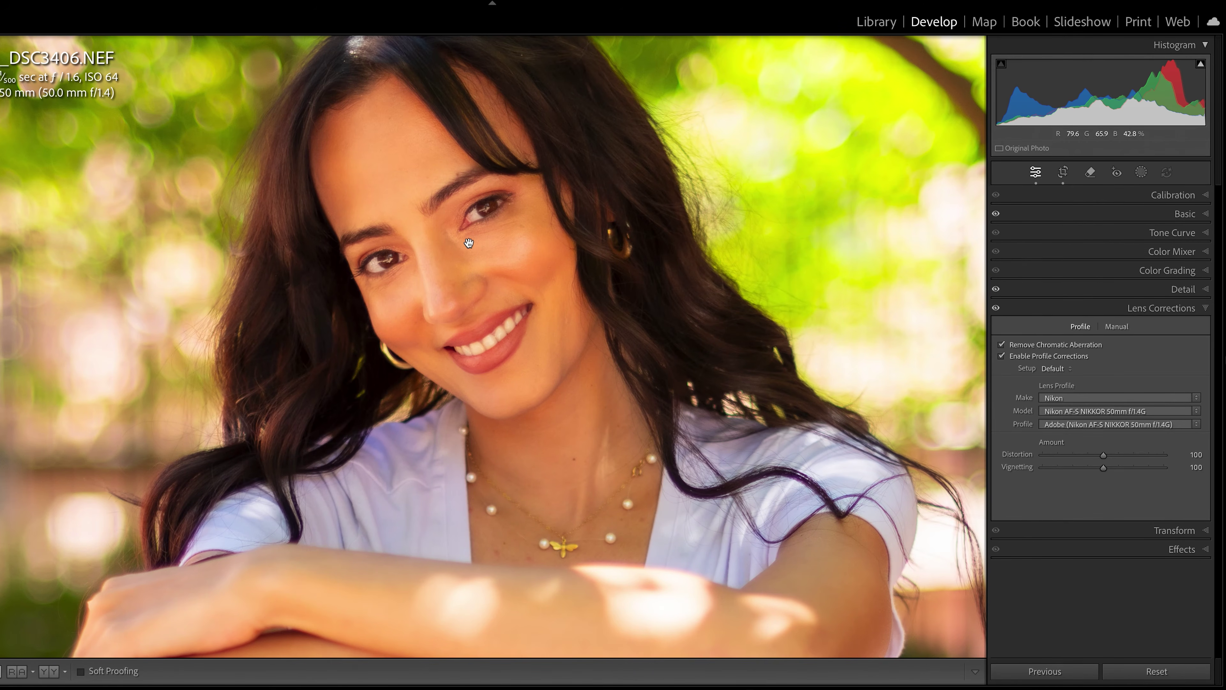
click(679, 284)
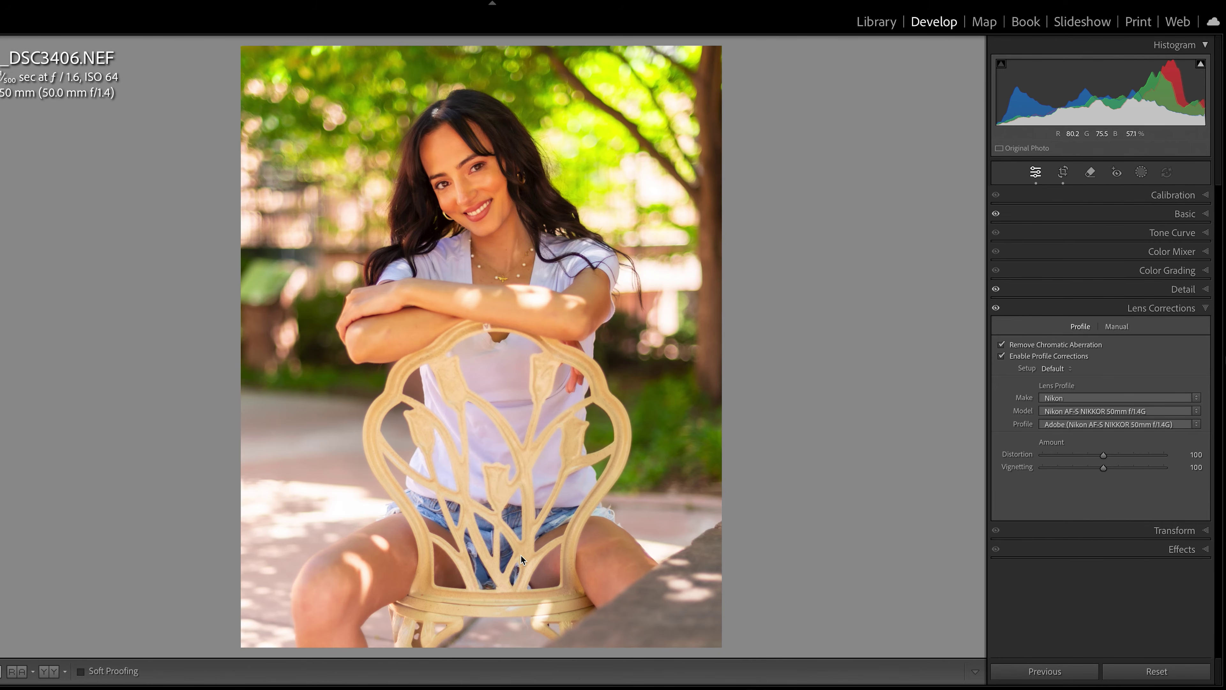
Set the lens profile's Distortion and Vignetting amounts to 83 and review the available lens makes, models and profiles
mouse_move(1104, 455)
mouse_down()
mouse_move(1055, 461)
mouse_move(1150, 459)
mouse_move(1081, 459)
mouse_move(1094, 464)
mouse_up()
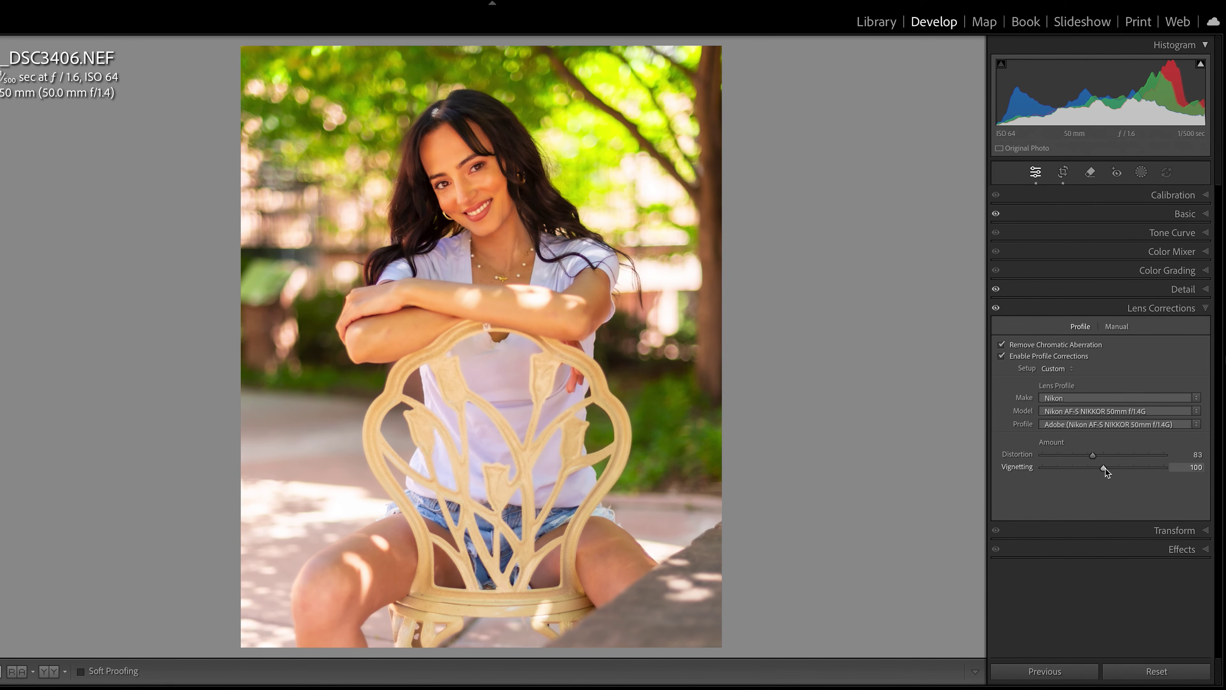
mouse_move(1105, 468)
mouse_down()
mouse_move(1054, 472)
mouse_move(1138, 468)
mouse_move(1094, 471)
mouse_move(1095, 487)
mouse_up()
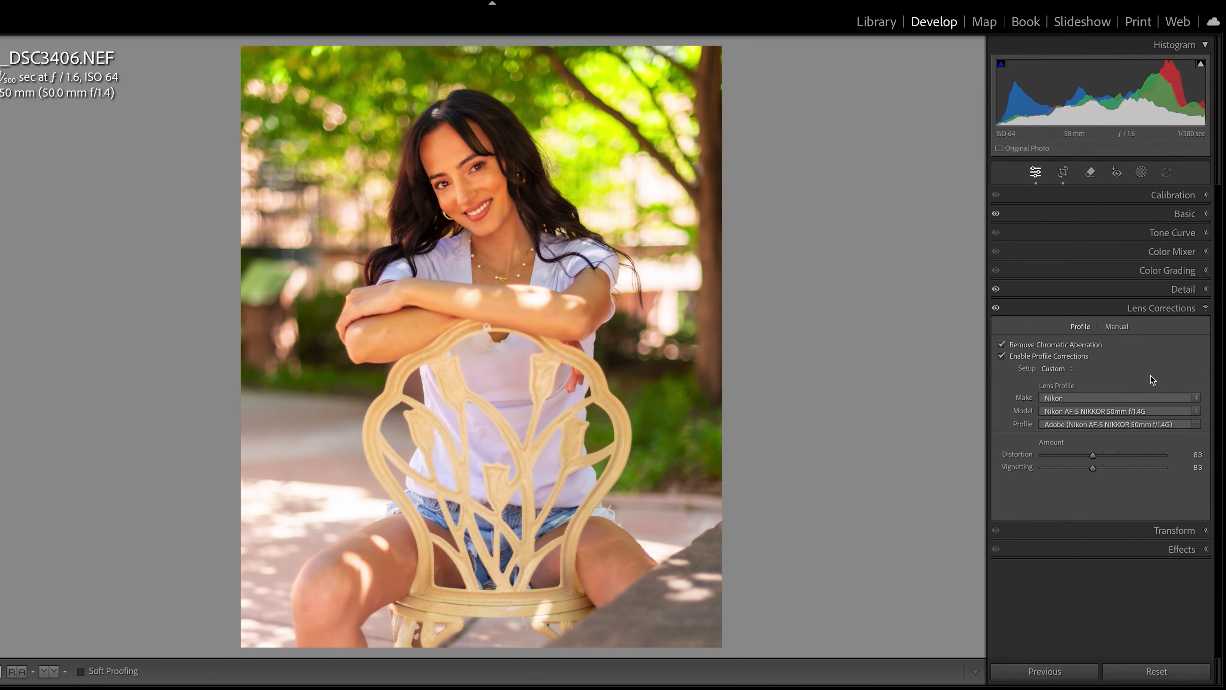
click(1080, 399)
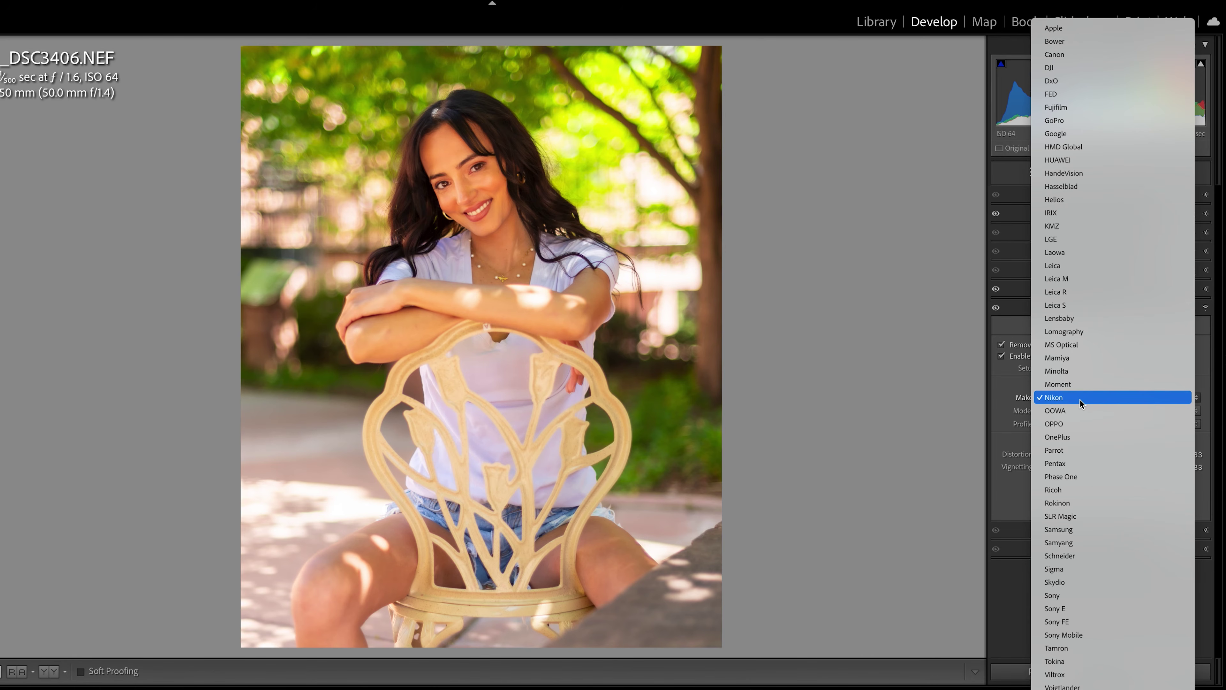
click(1013, 482)
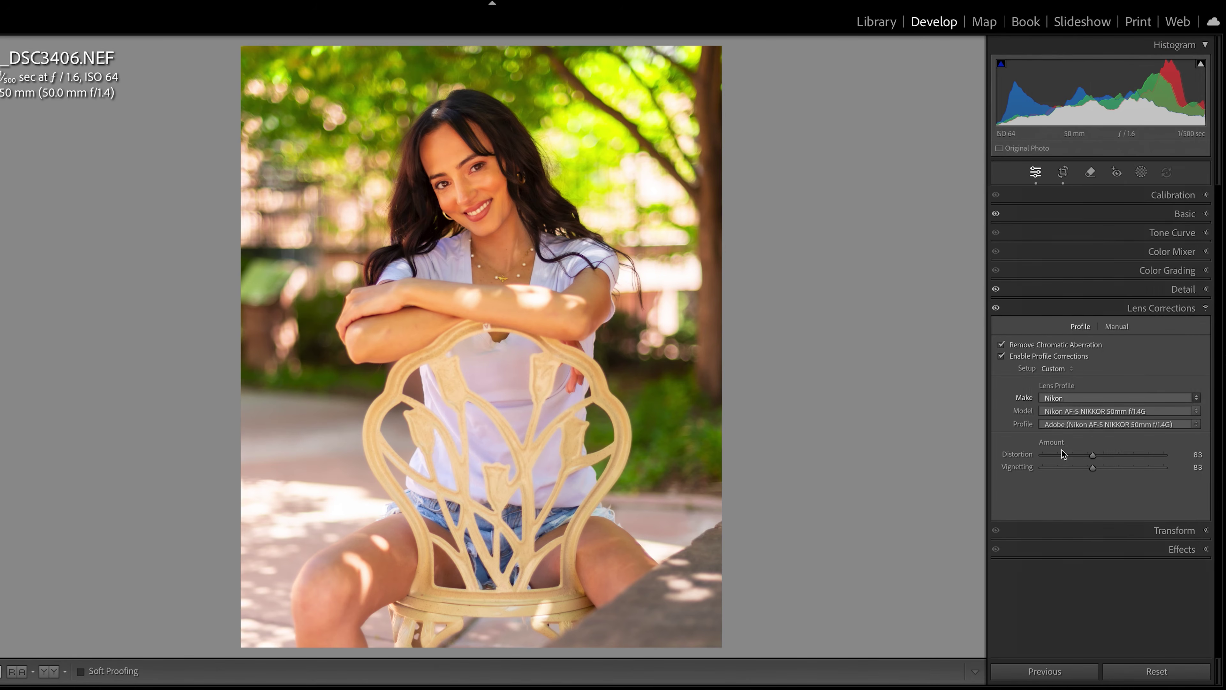
click(1075, 413)
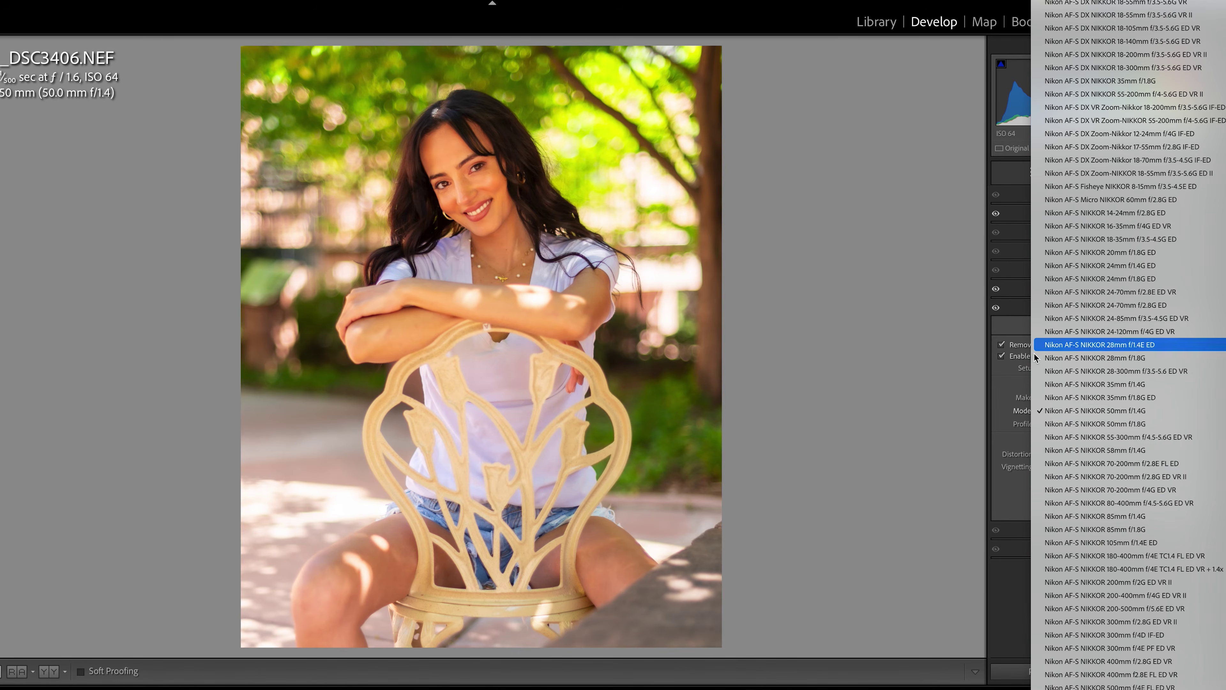
click(1011, 409)
click(1064, 424)
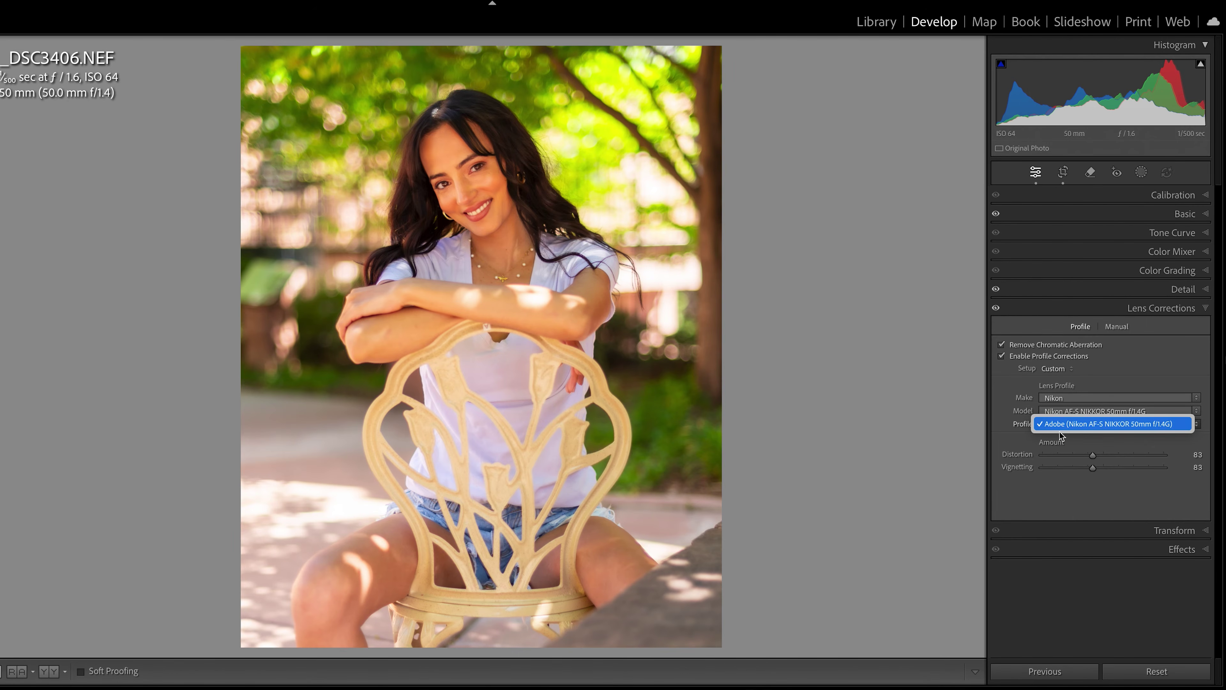
click(1083, 490)
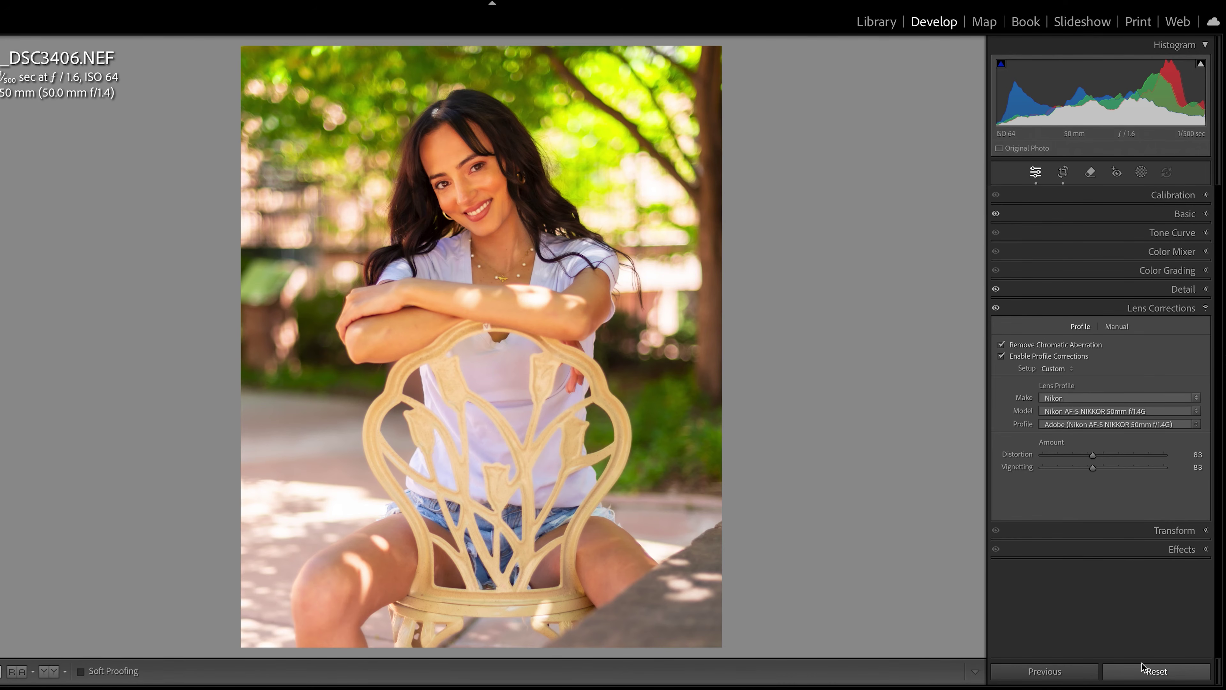
click(1206, 308)
Compare the portrait with its unedited version and add a post-crop vignette with Amount -20 and Midpoint 37
click(1206, 346)
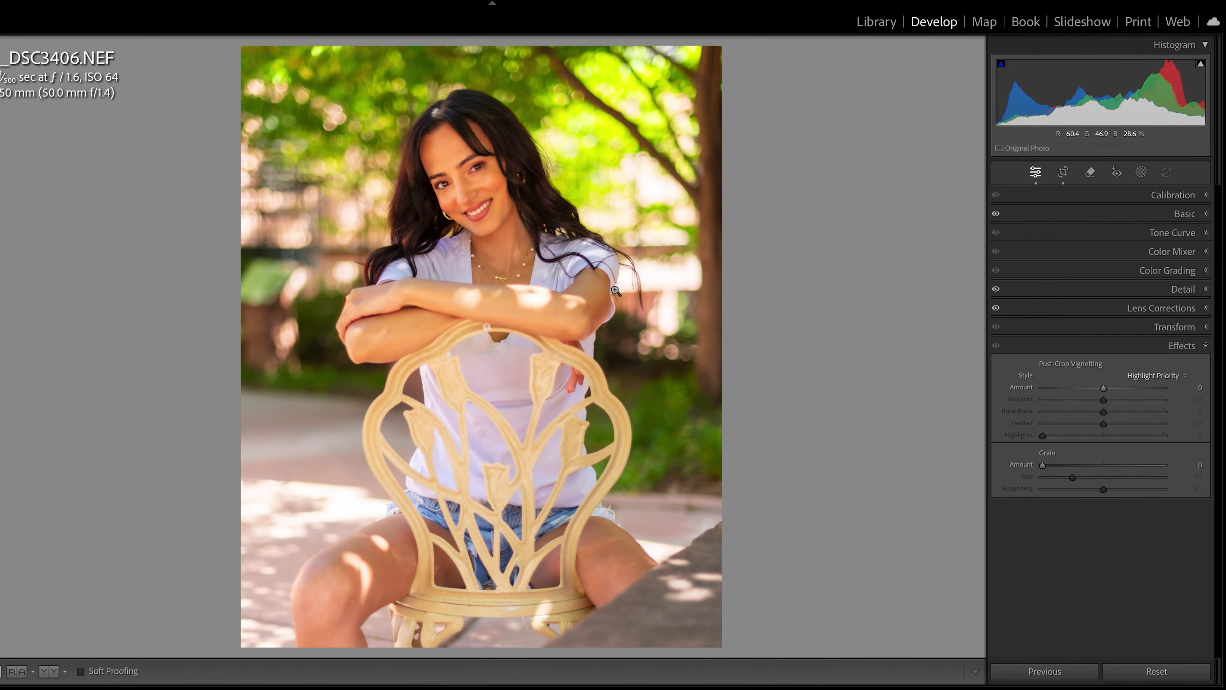
key(backslash)
key(backslash)
drag(1103, 388, 1094, 392)
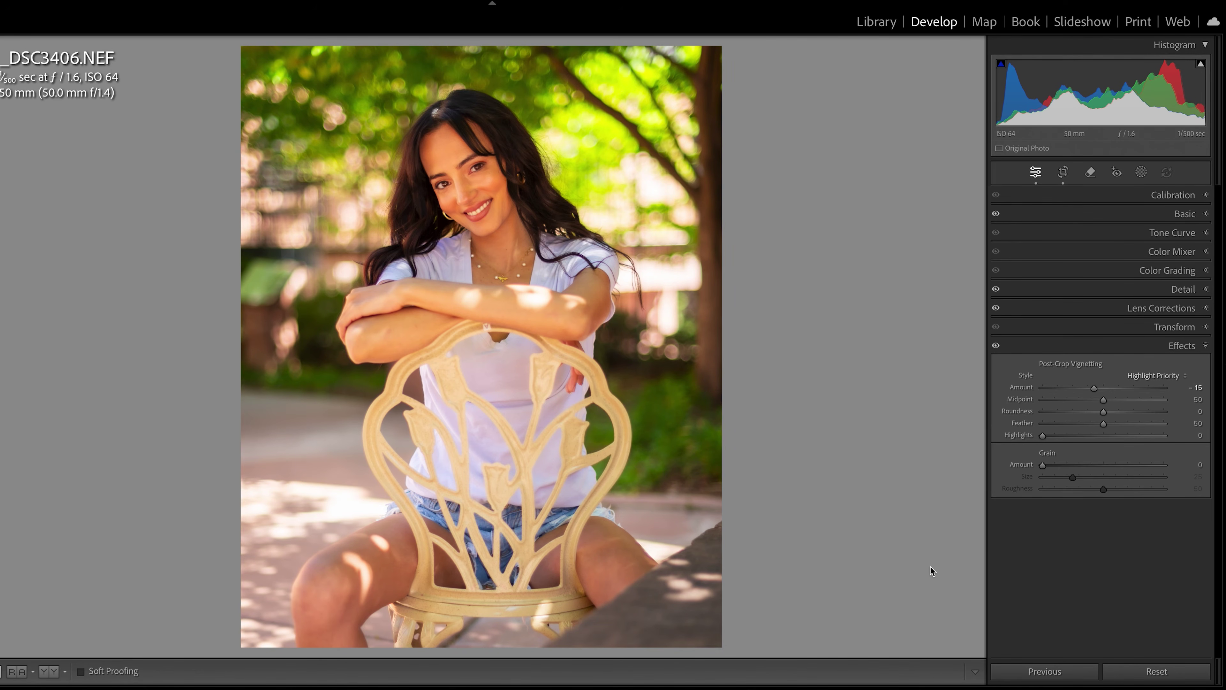
mouse_move(1103, 400)
mouse_down()
mouse_move(1086, 406)
mouse_move(1095, 389)
mouse_up()
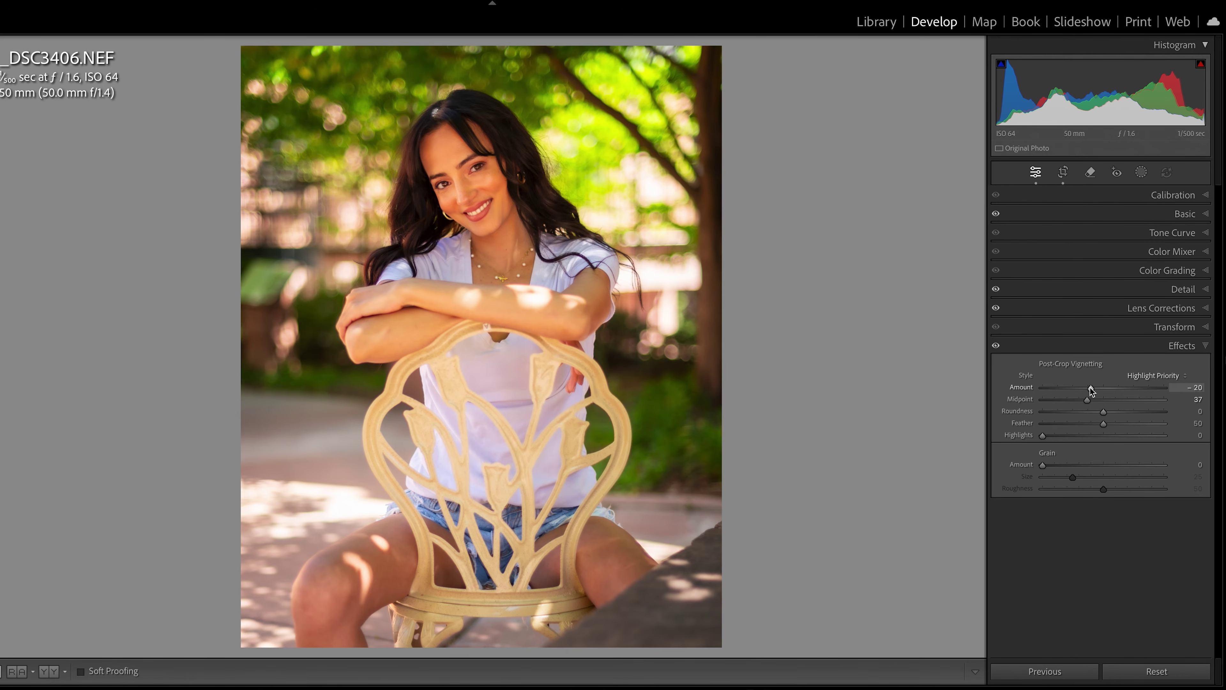
Refine the post-crop vignette to Amount -28, Midpoint 24, Roundness +25 and Feather 79, and compare the photo with the effects switched off
drag(1083, 390, 1039, 396)
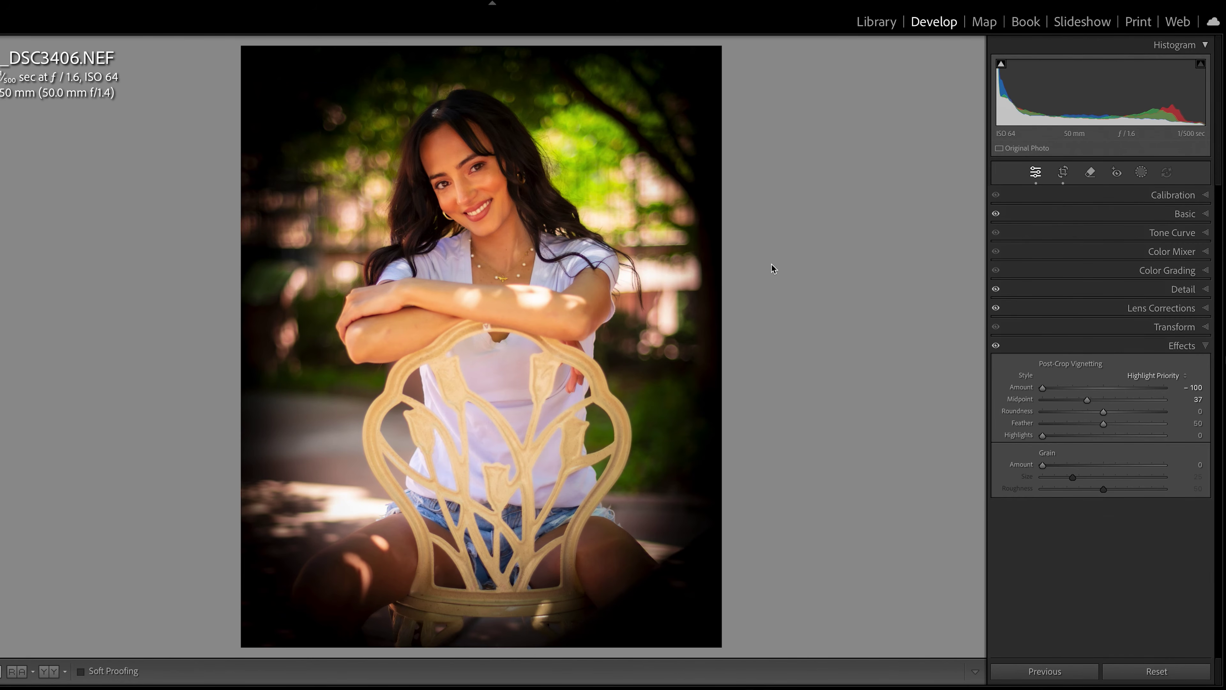
drag(1045, 388, 1030, 441)
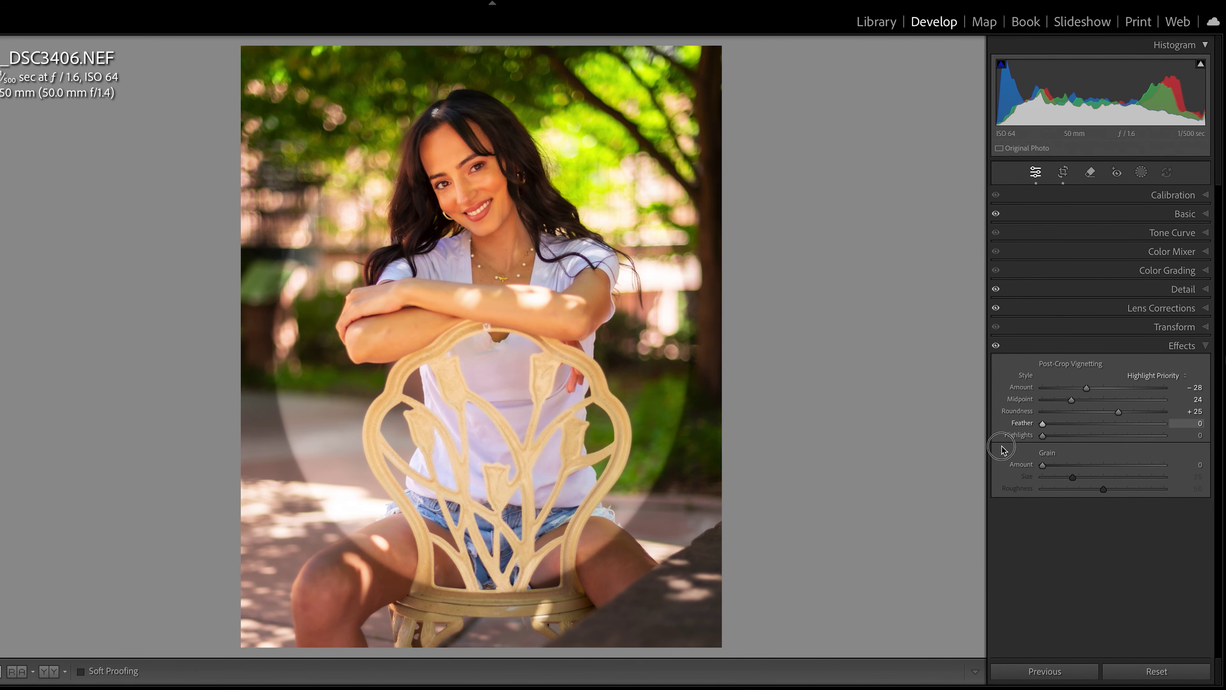
drag(1043, 424, 1141, 433)
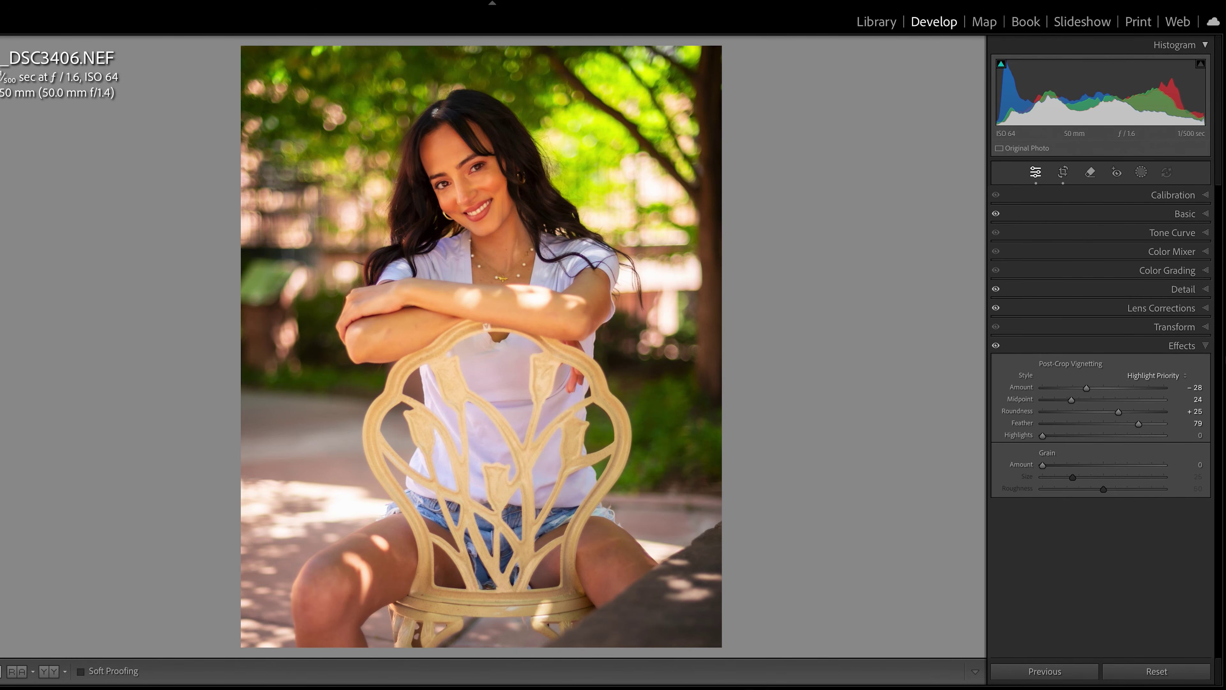
click(997, 347)
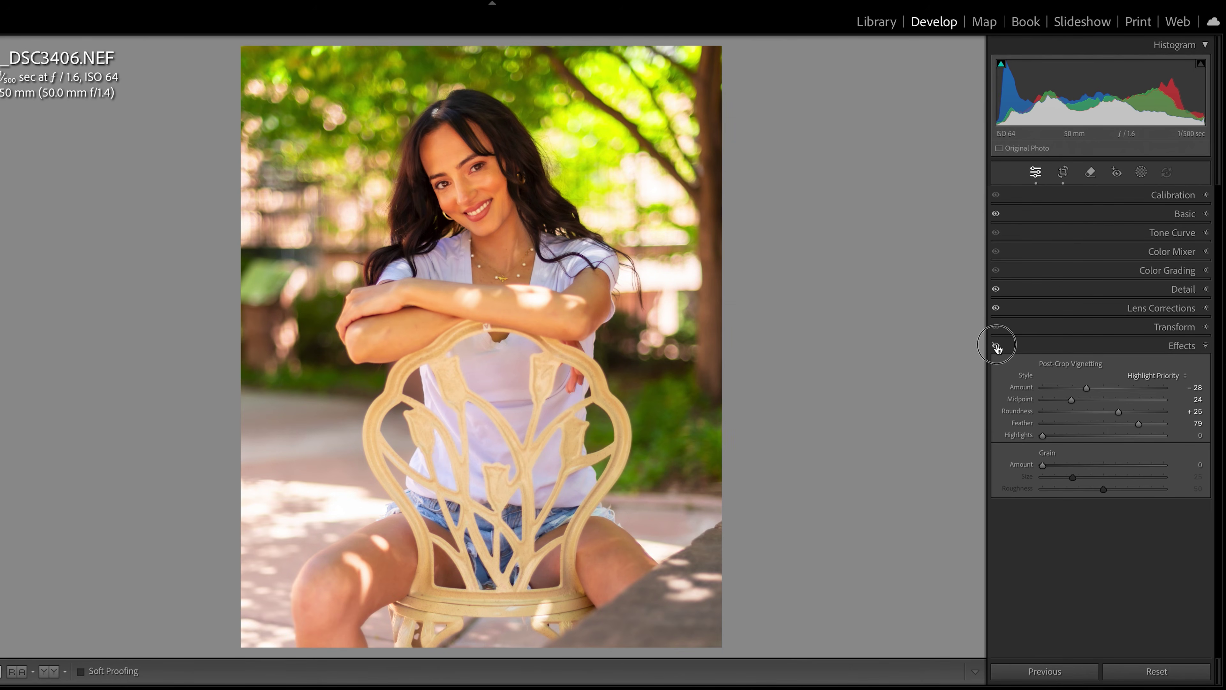
click(996, 347)
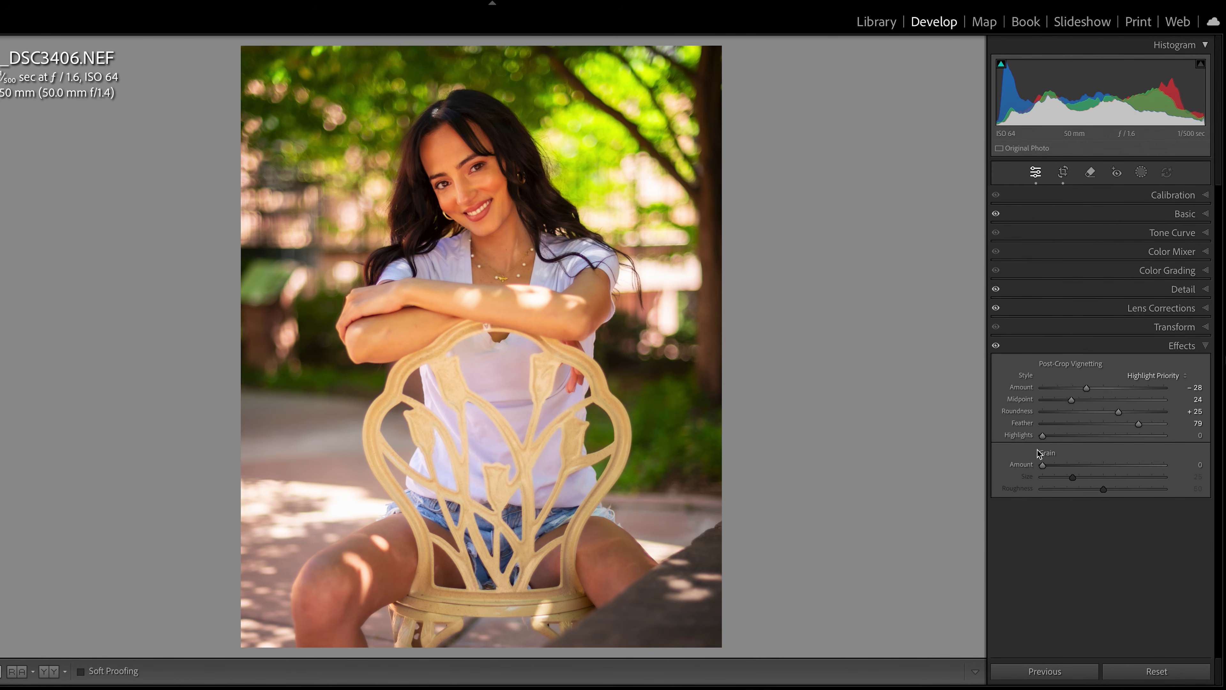
Try grain at Amount 39, Size 12 and Roughness 34 on the subject's face, and return the grain Amount to 0
drag(502, 154, 581, 209)
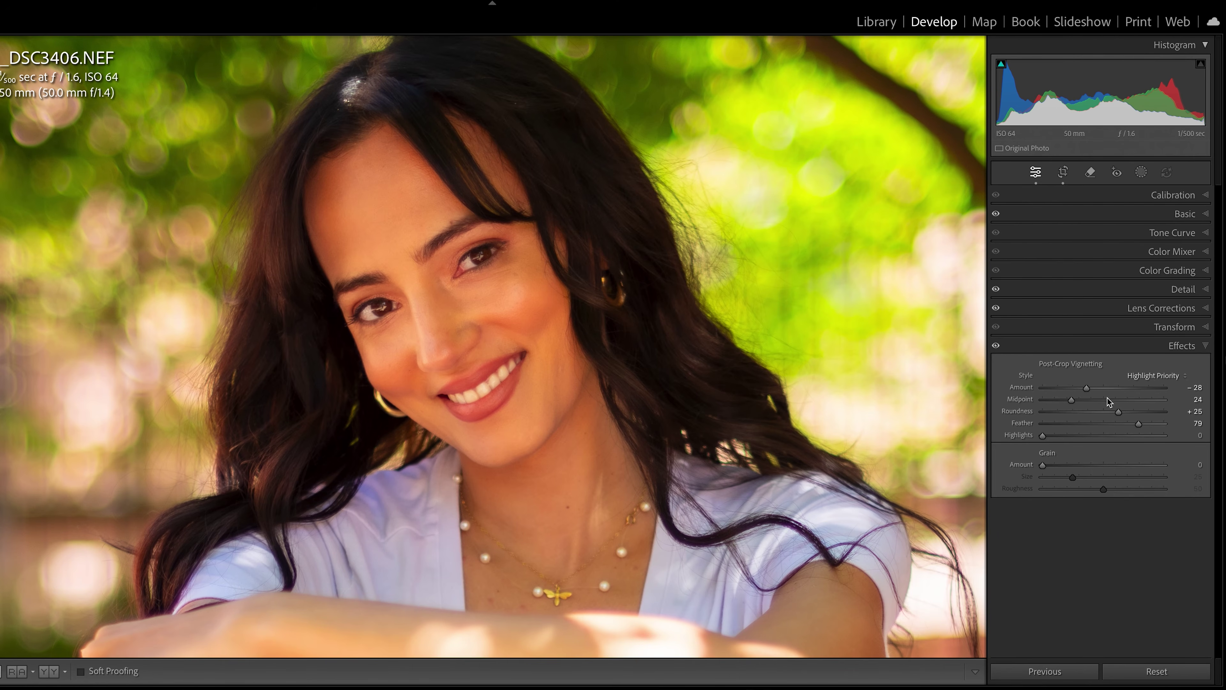
drag(1043, 465, 1094, 487)
mouse_move(1074, 477)
mouse_down()
mouse_move(1163, 478)
mouse_move(1111, 464)
mouse_move(1113, 489)
mouse_move(1156, 495)
mouse_move(1090, 465)
mouse_up()
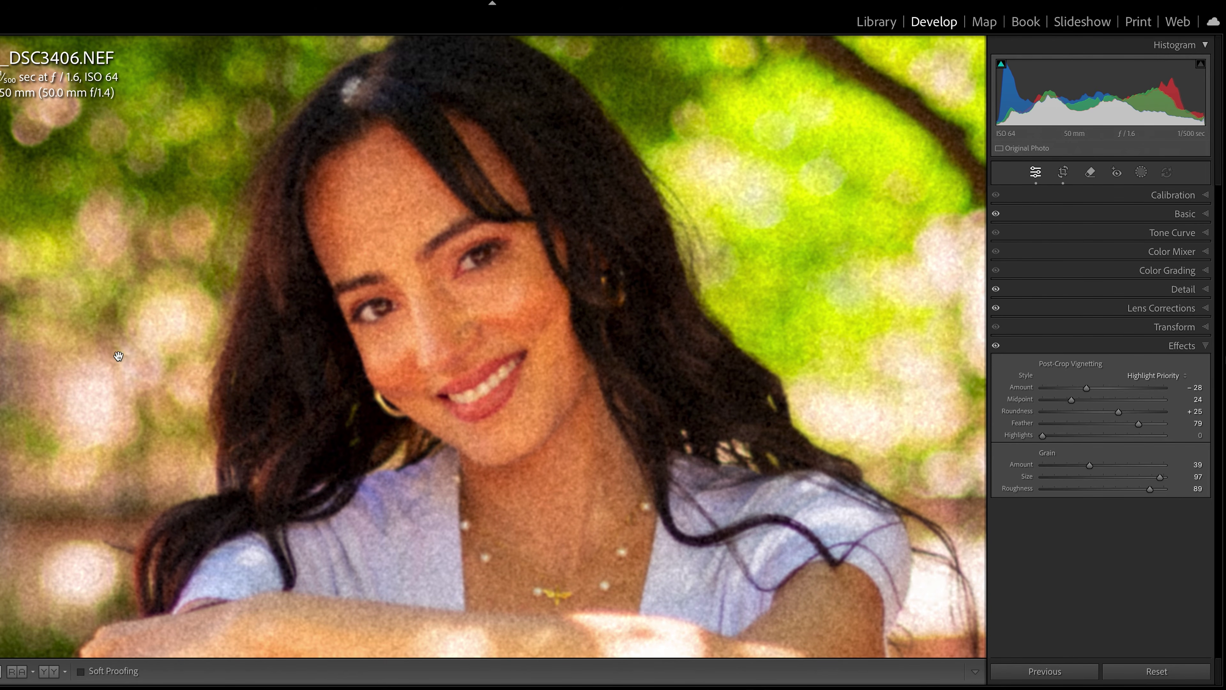
drag(1096, 490, 1084, 490)
click(1057, 476)
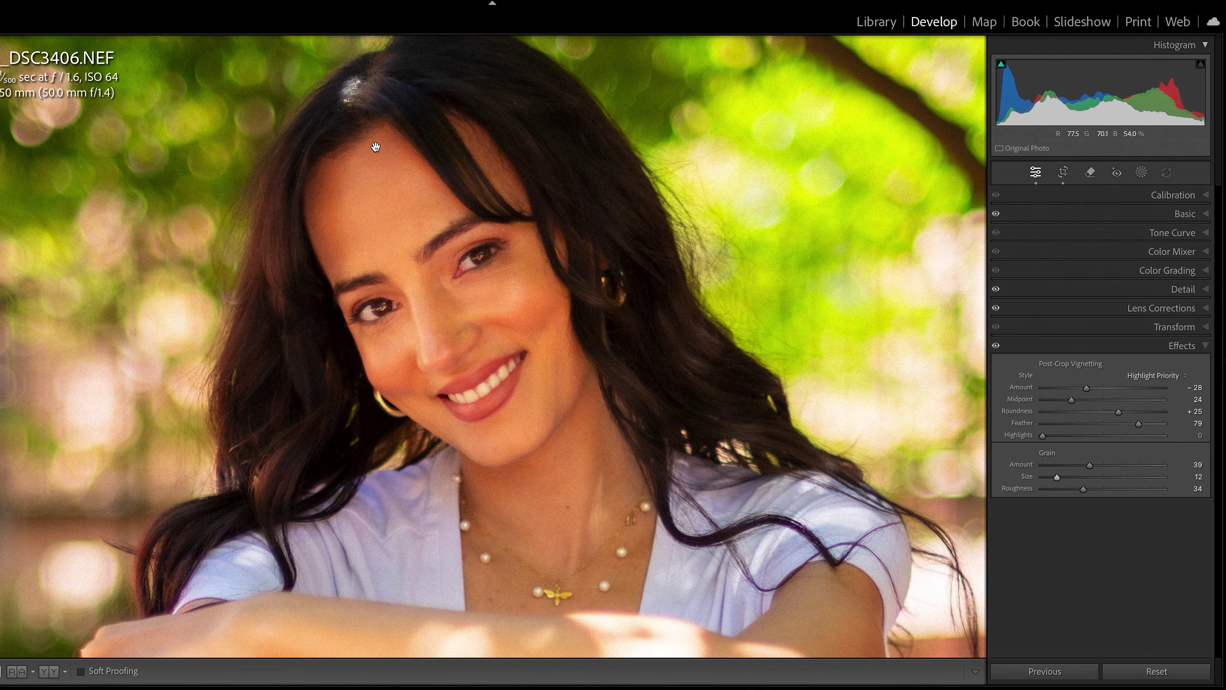
drag(1090, 465, 1025, 472)
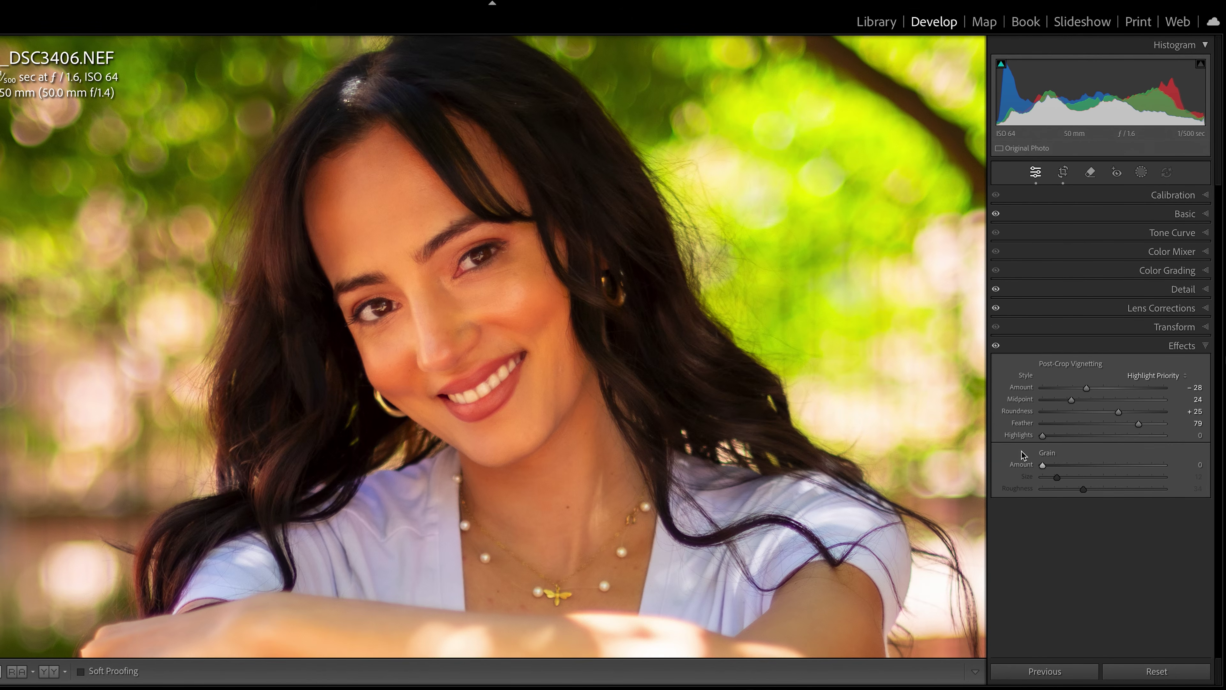
click(821, 318)
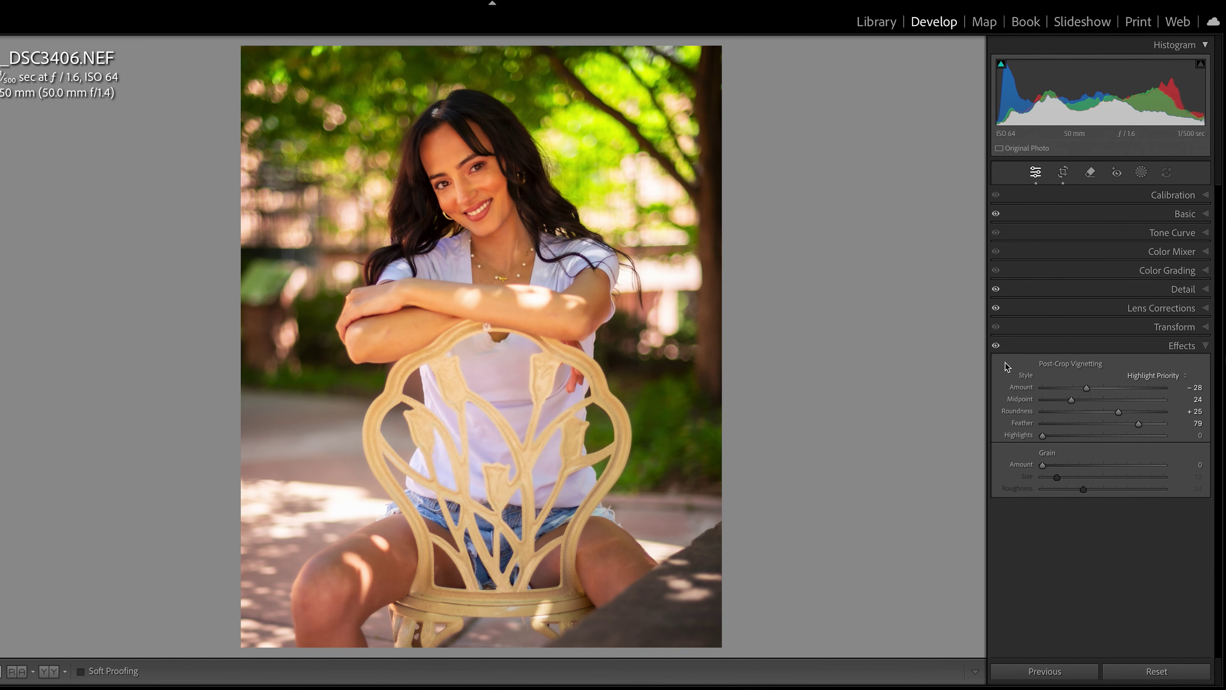
Reset all of the portrait's develop settings to the original unedited state and collapse the effects settings
right_click(467, 216)
mouse_move(489, 223)
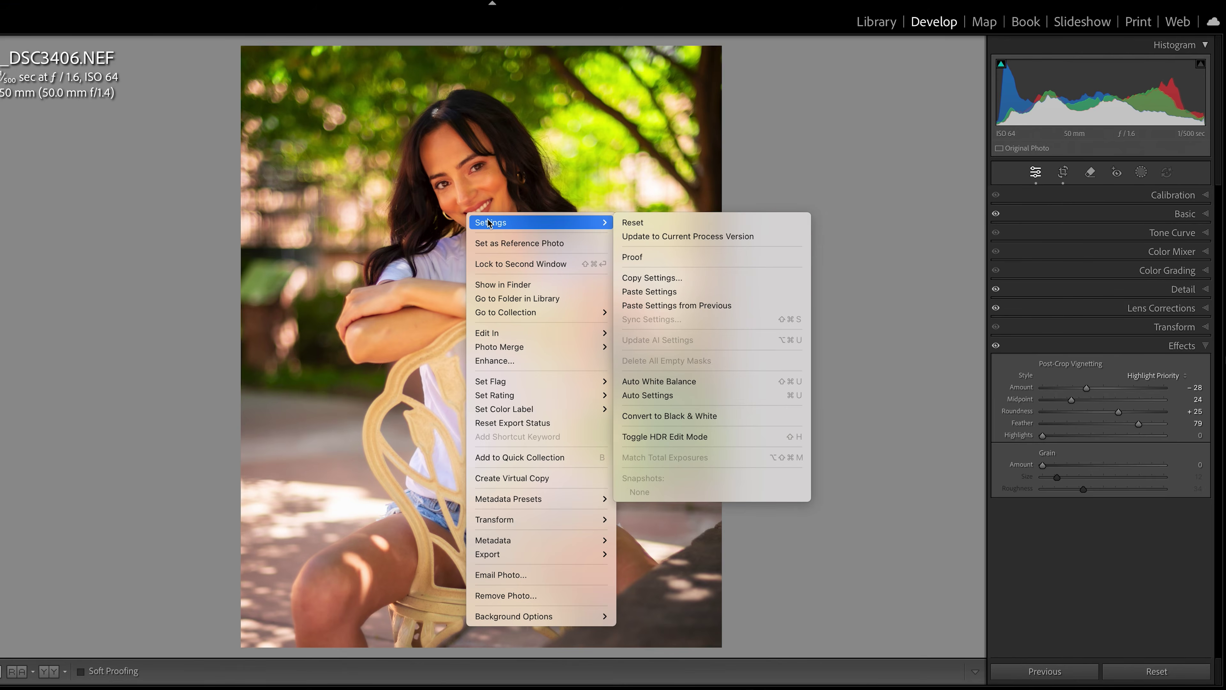
click(628, 223)
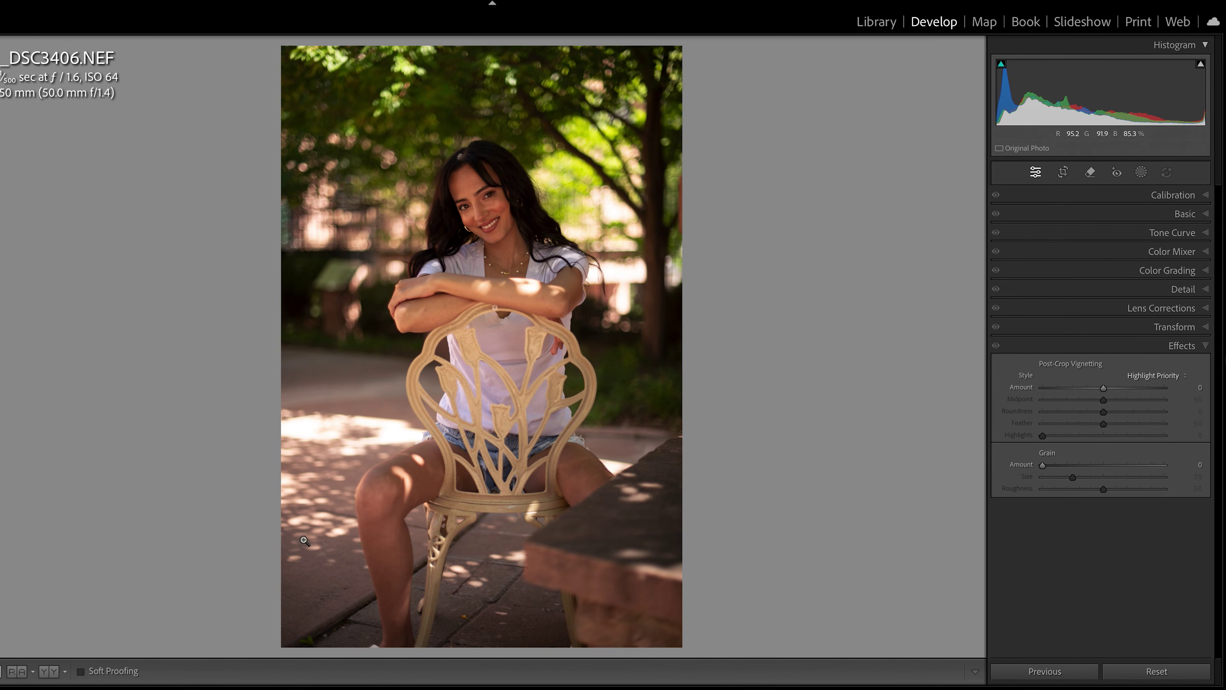
click(1206, 346)
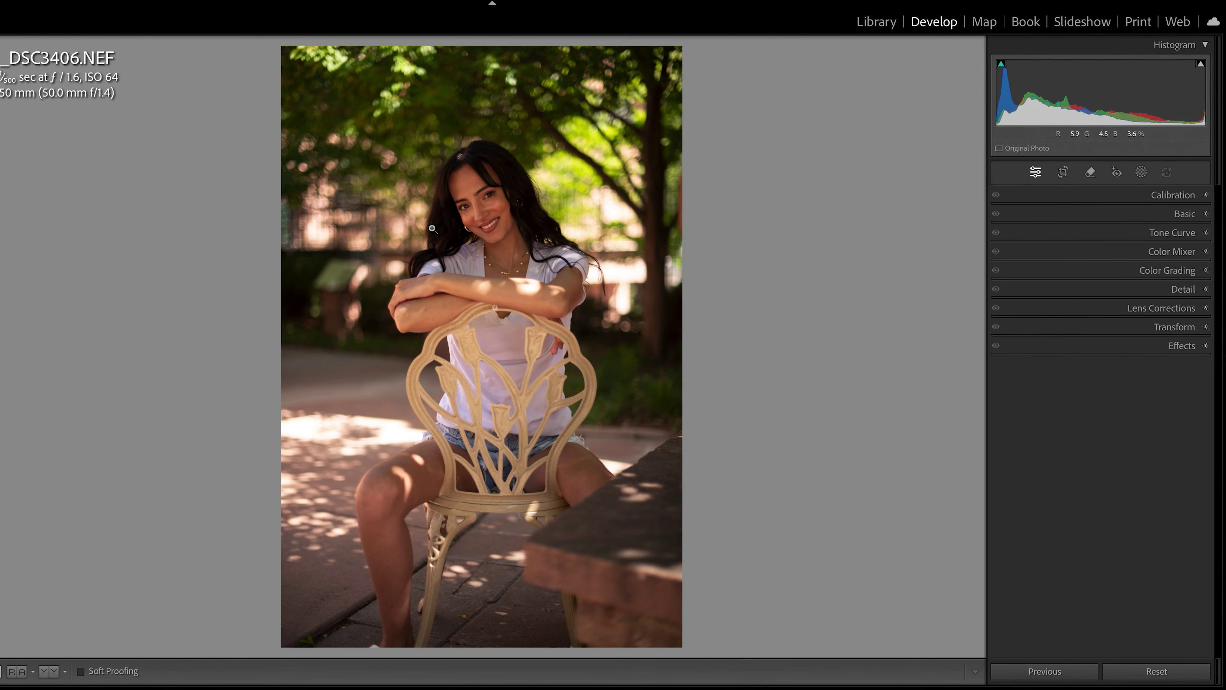
Inspect the subject's face in the edited portrait up close and return to the whole photo
click(14, 0)
key(Escape)
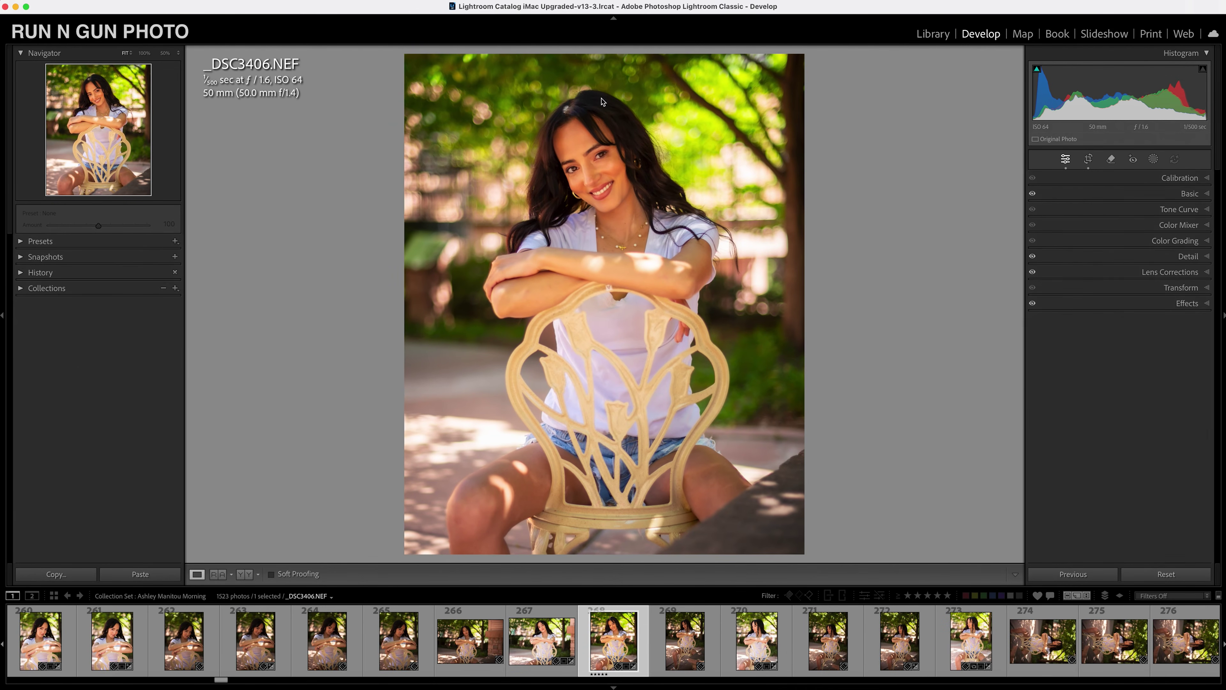
click(617, 152)
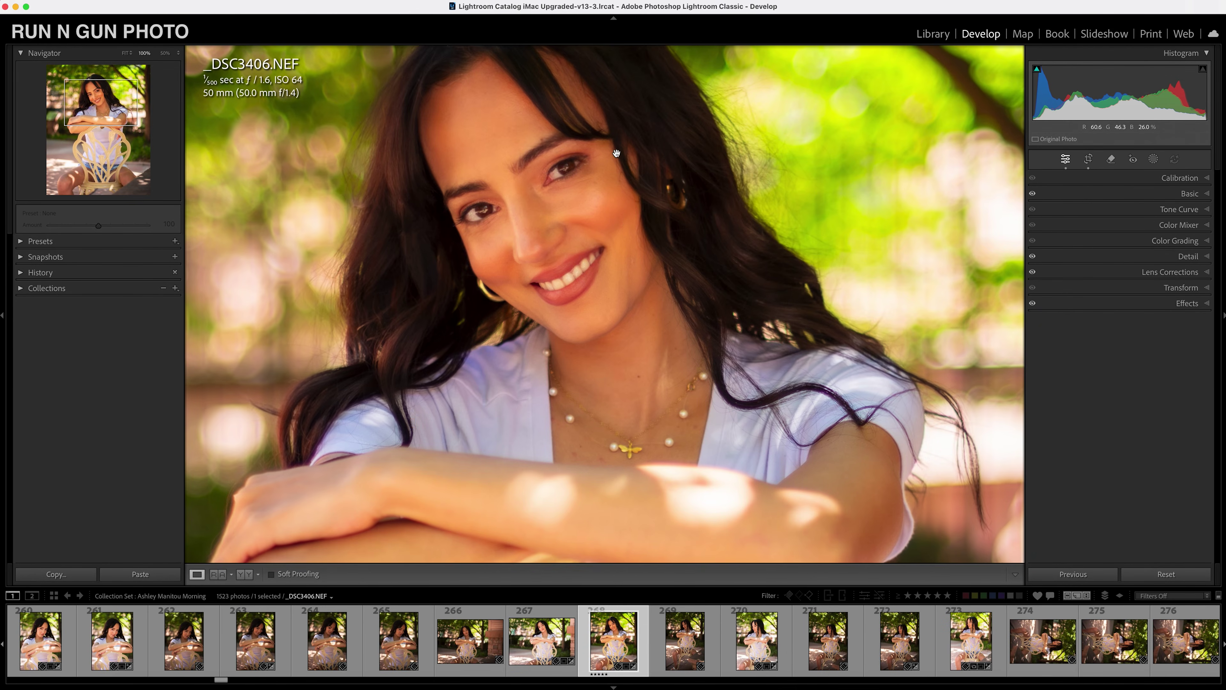
click(627, 226)
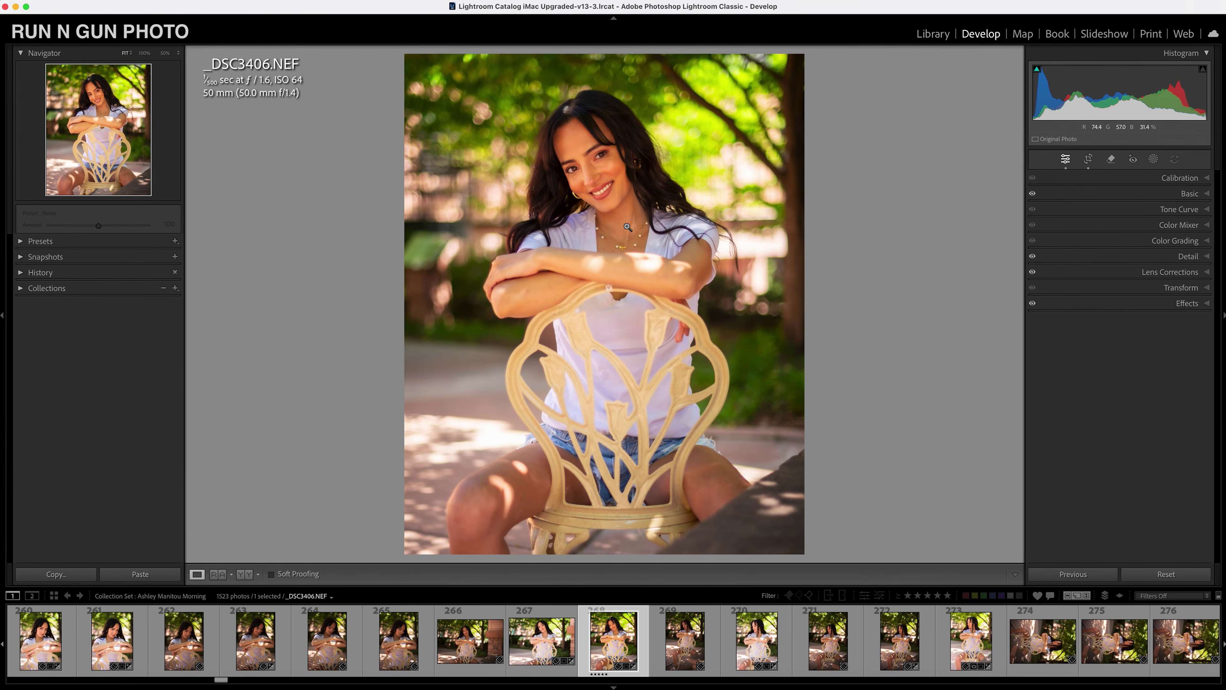